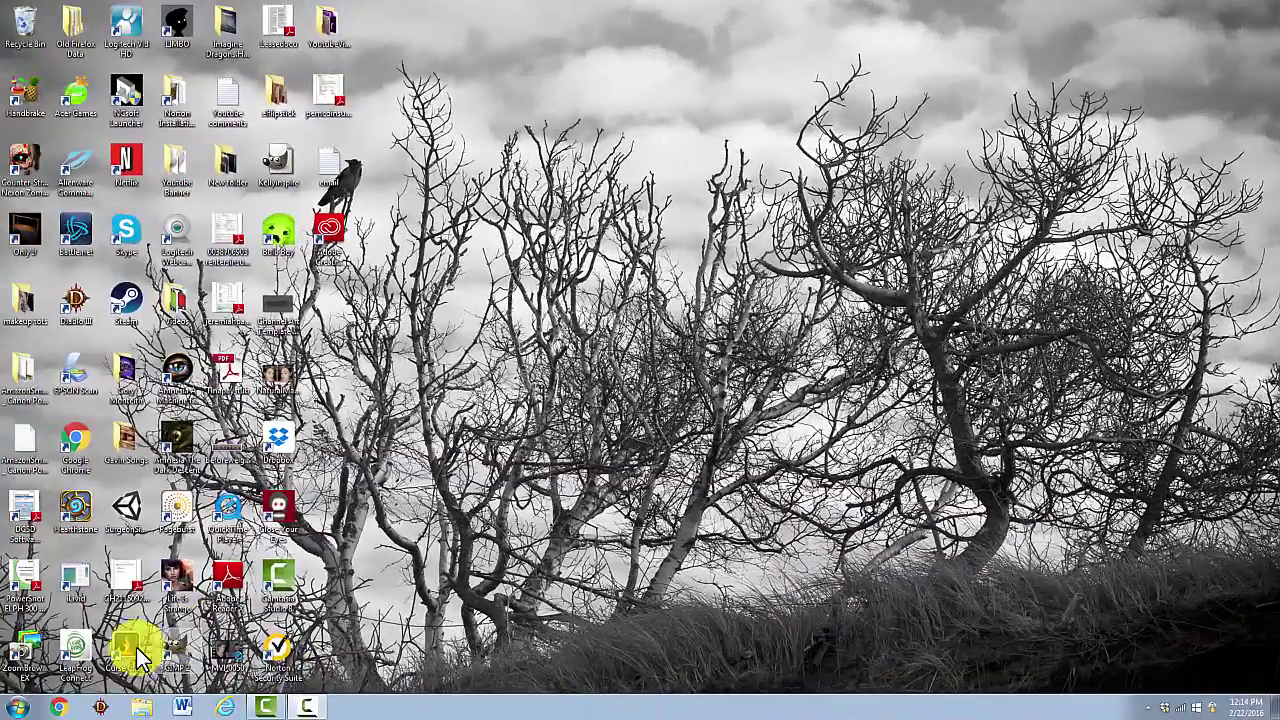
# - Go to your YouTube channel and choose Edit channel art on the Wings & Personality banner
pyautogui.click(59, 707)
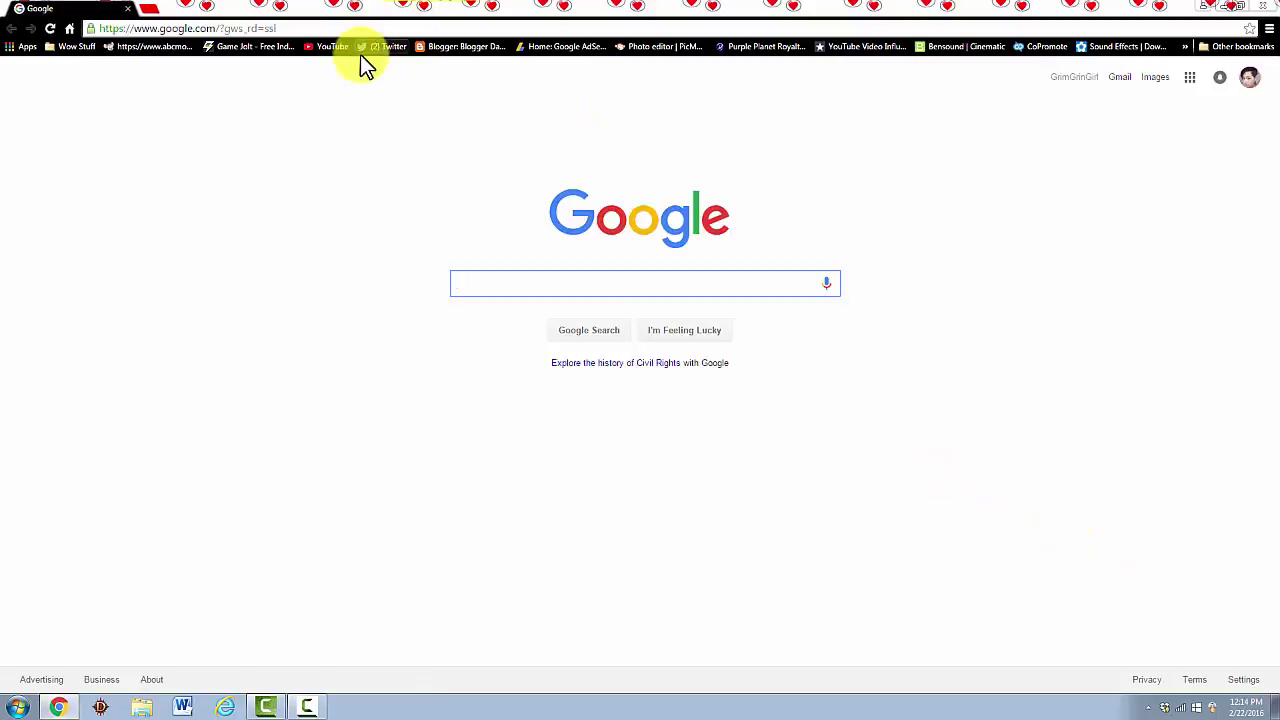
pyautogui.click(322, 46)
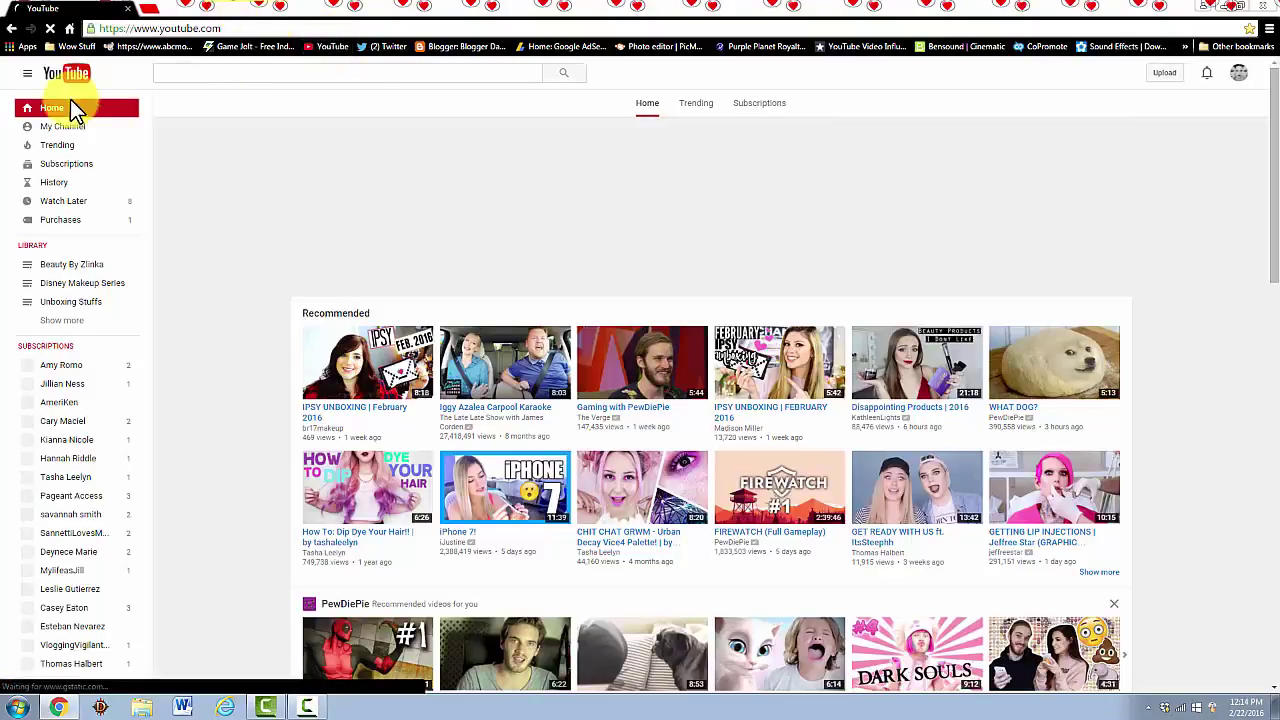
pyautogui.click(62, 126)
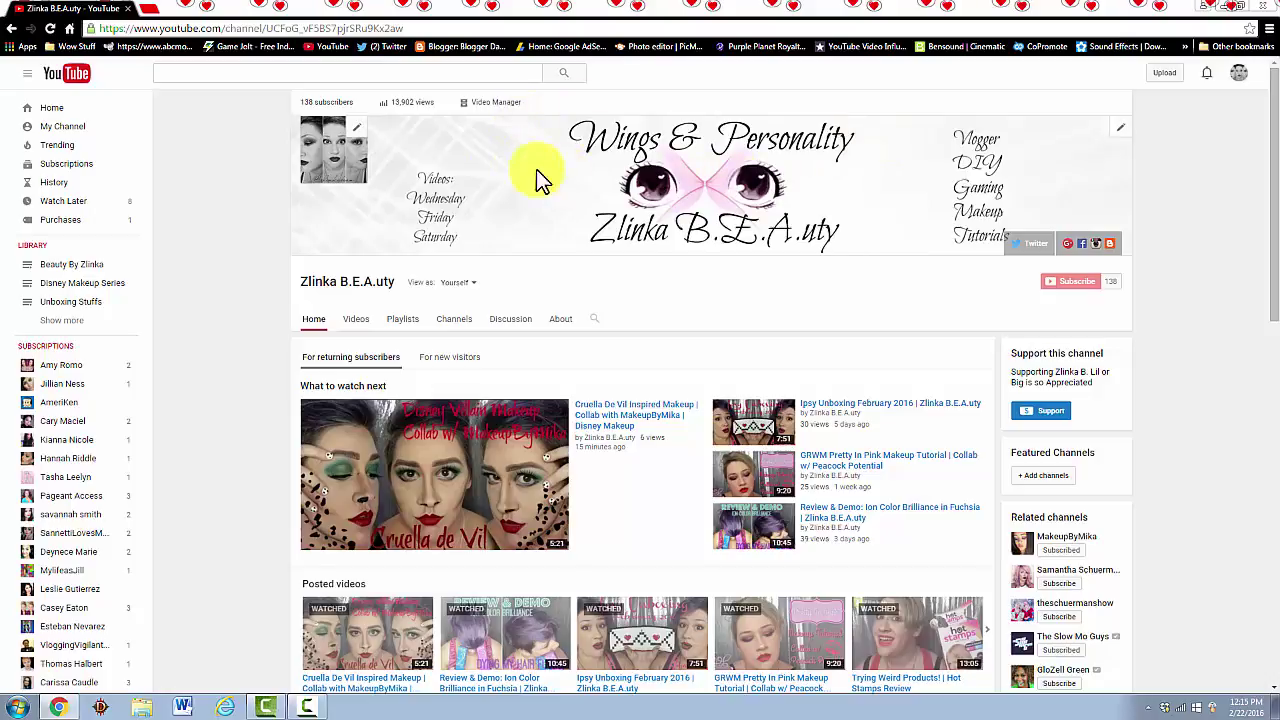
pyautogui.click(1122, 133)
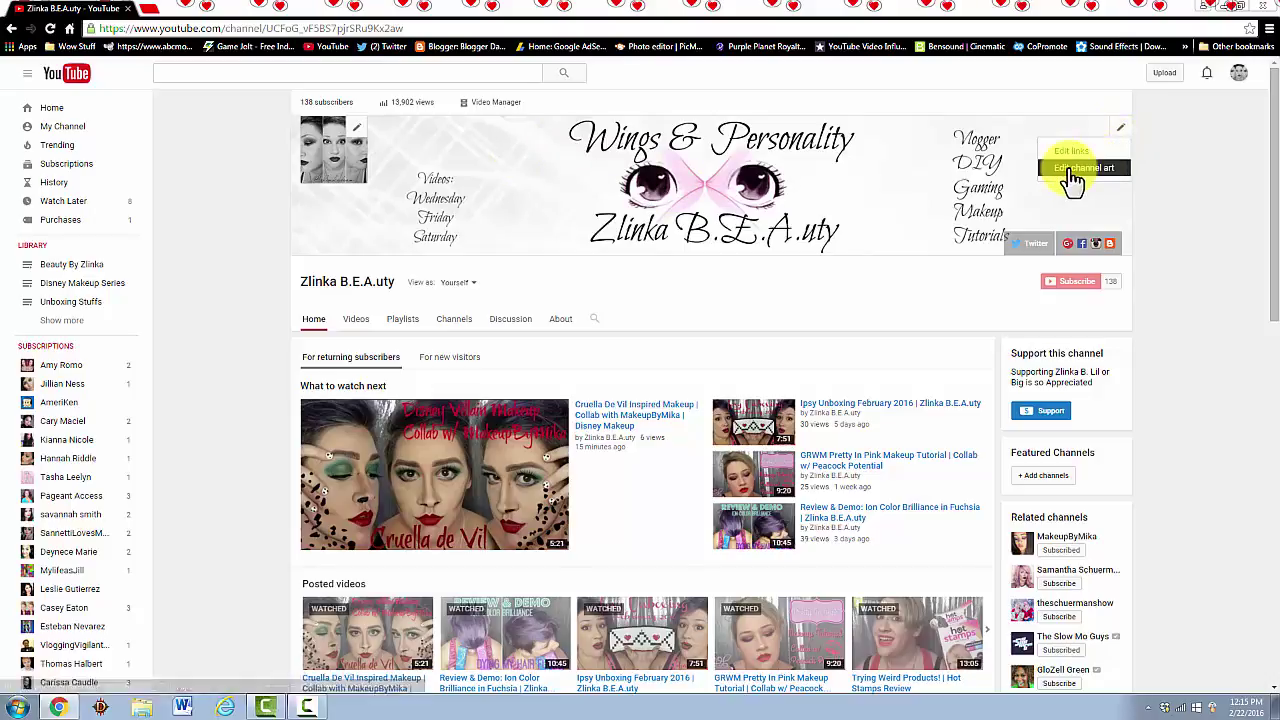
pyautogui.click(1072, 170)
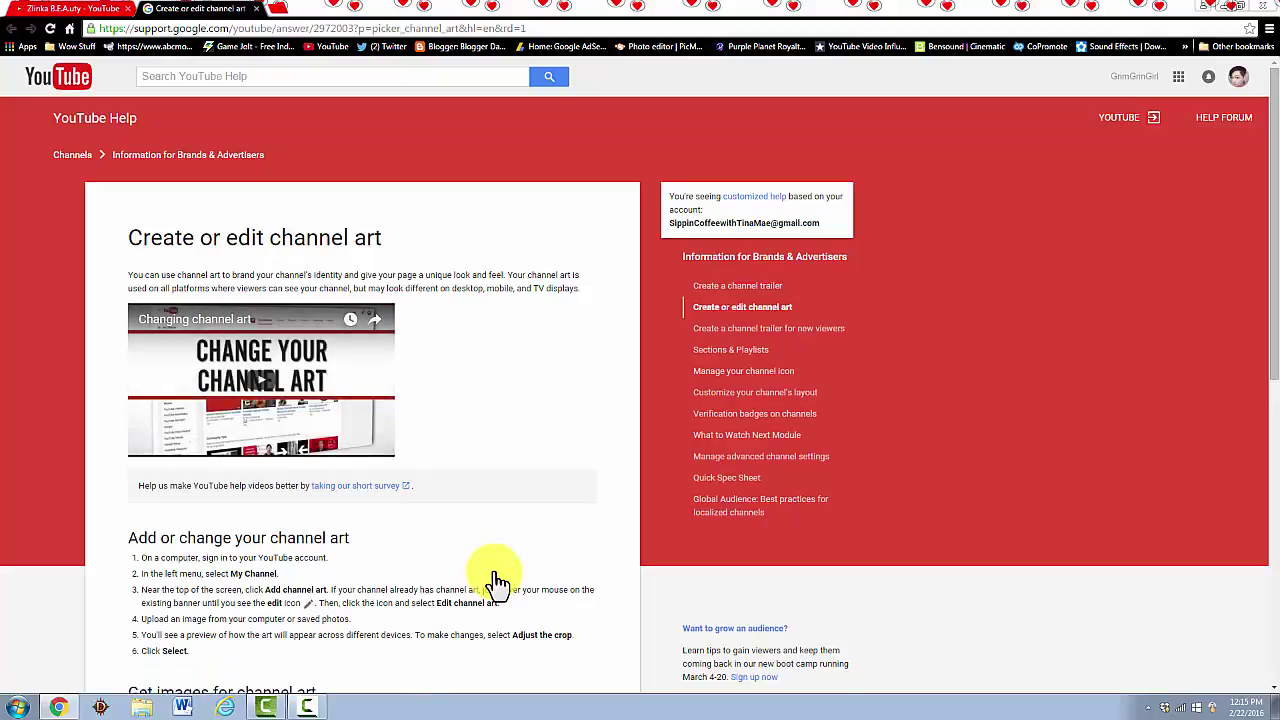
# - Download the Channel Art Templates zip from the 'Create or edit channel art' help article
pyautogui.scroll(-3, 290, 365)
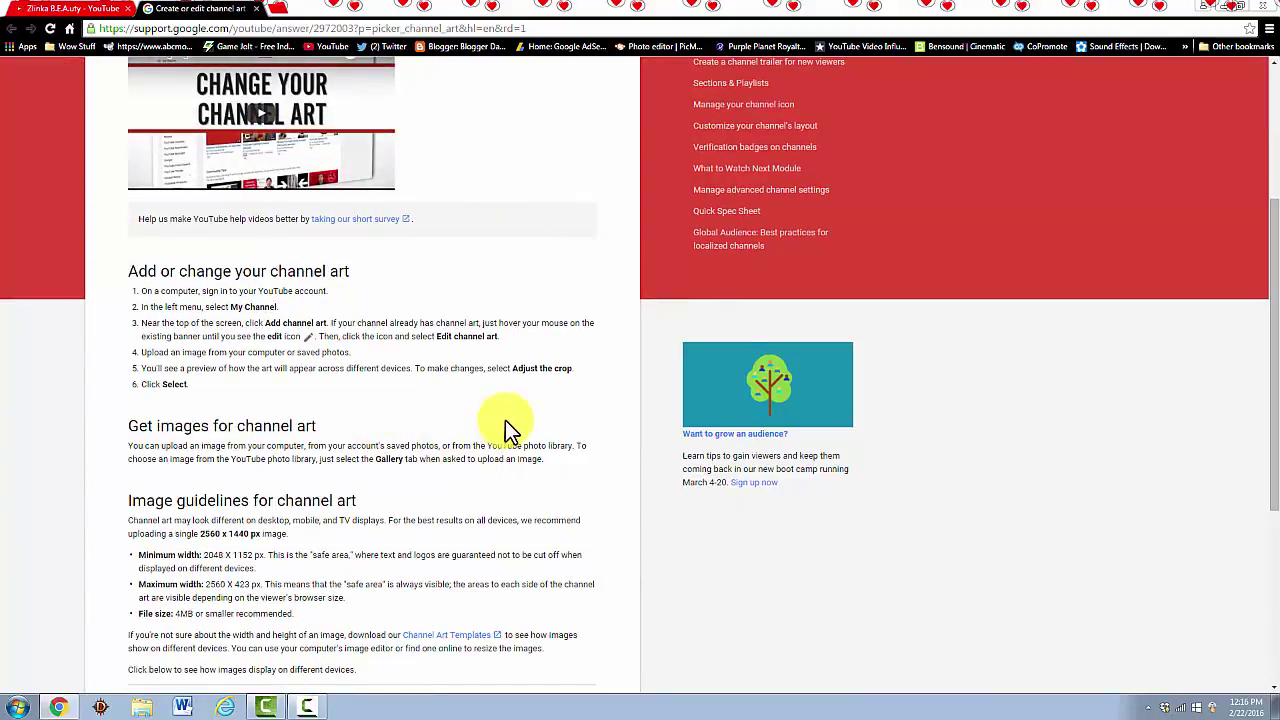
pyautogui.scroll(-1, 578, 302)
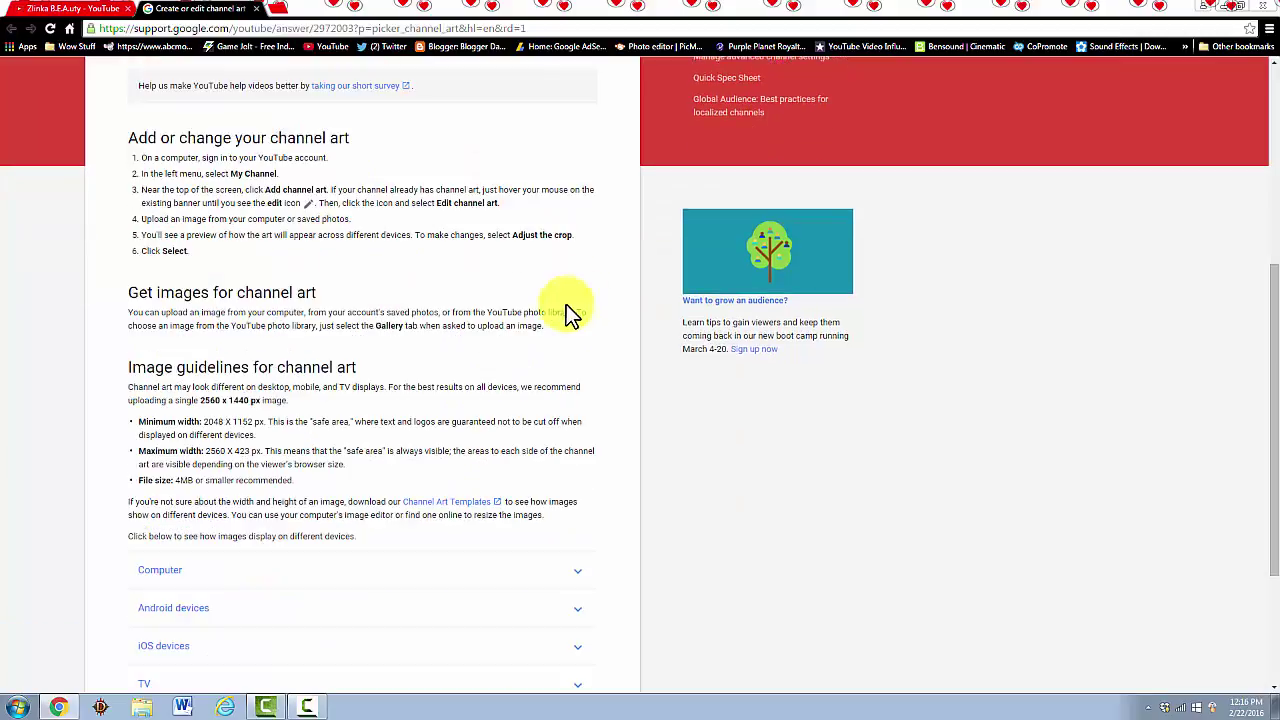
pyautogui.click(458, 501)
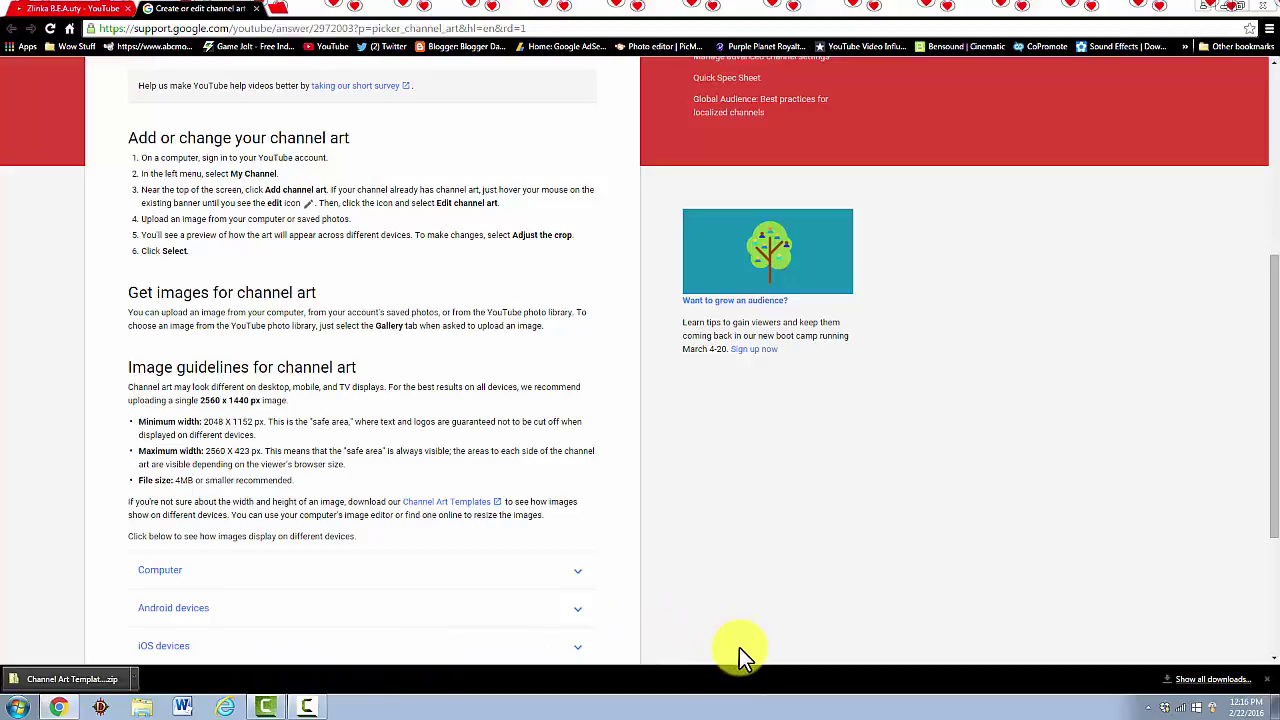
pyautogui.click(1224, 8)
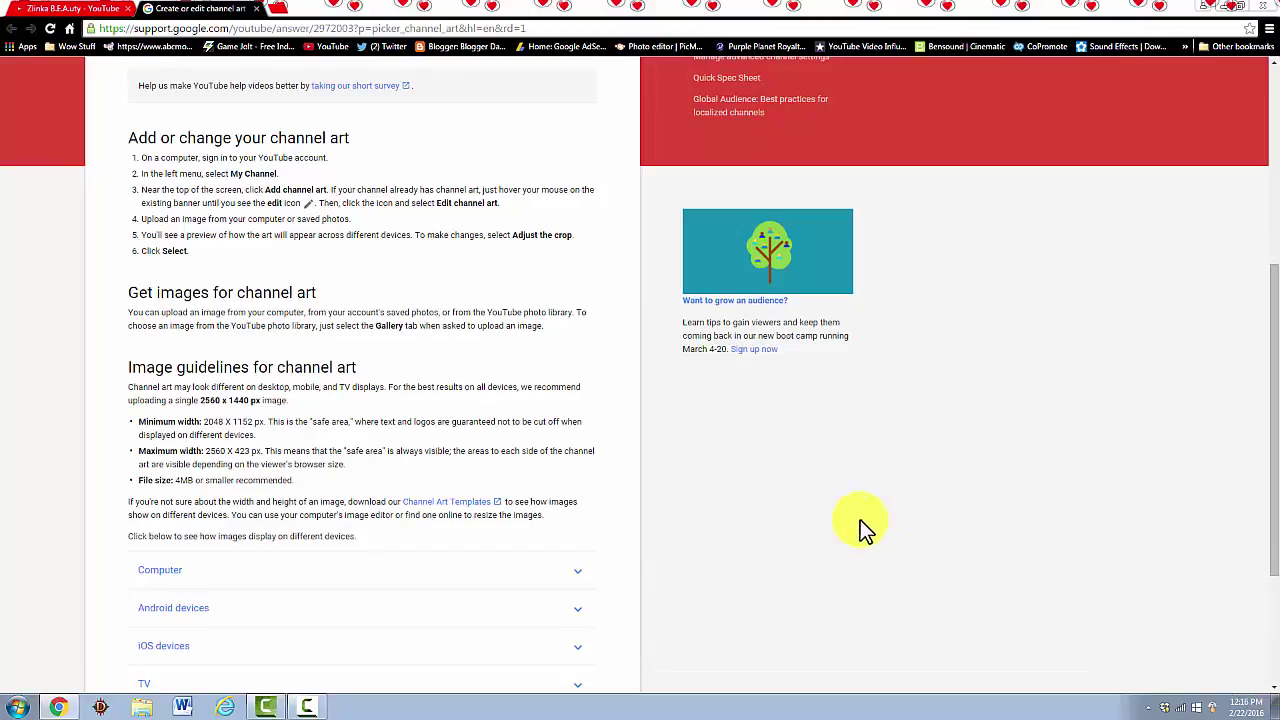
pyautogui.click(210, 28)
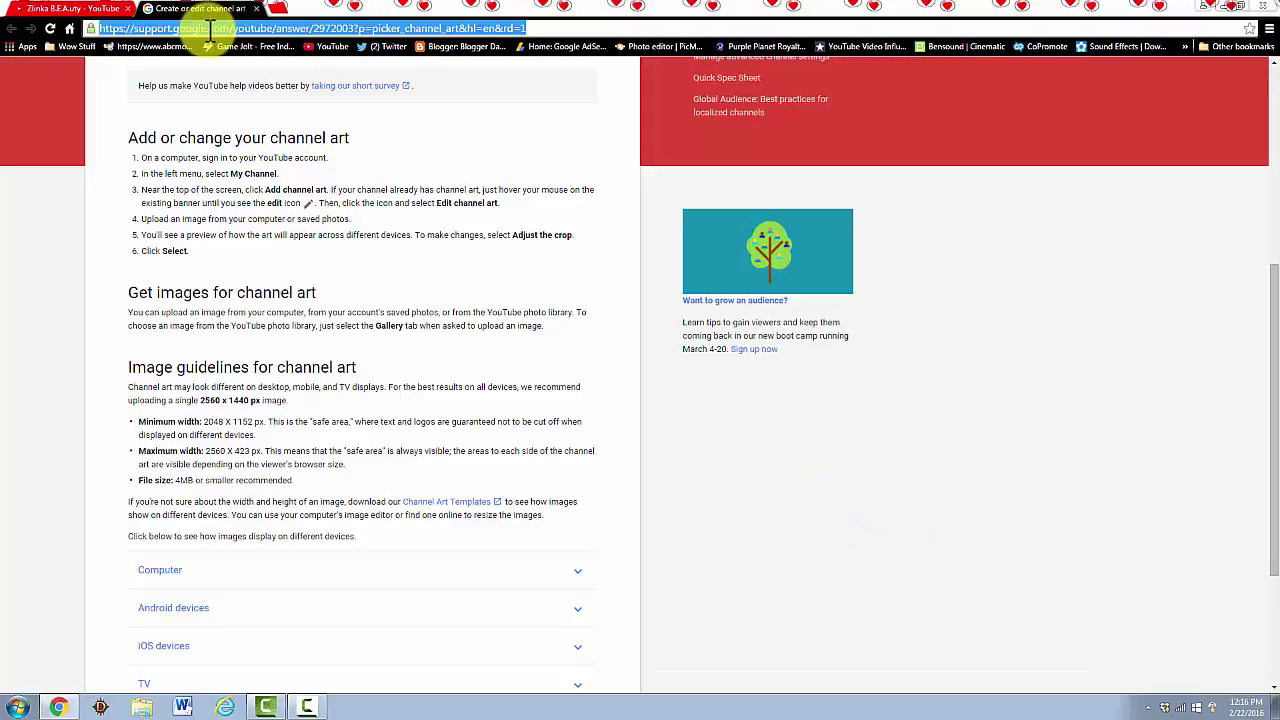
pyautogui.write('www.')
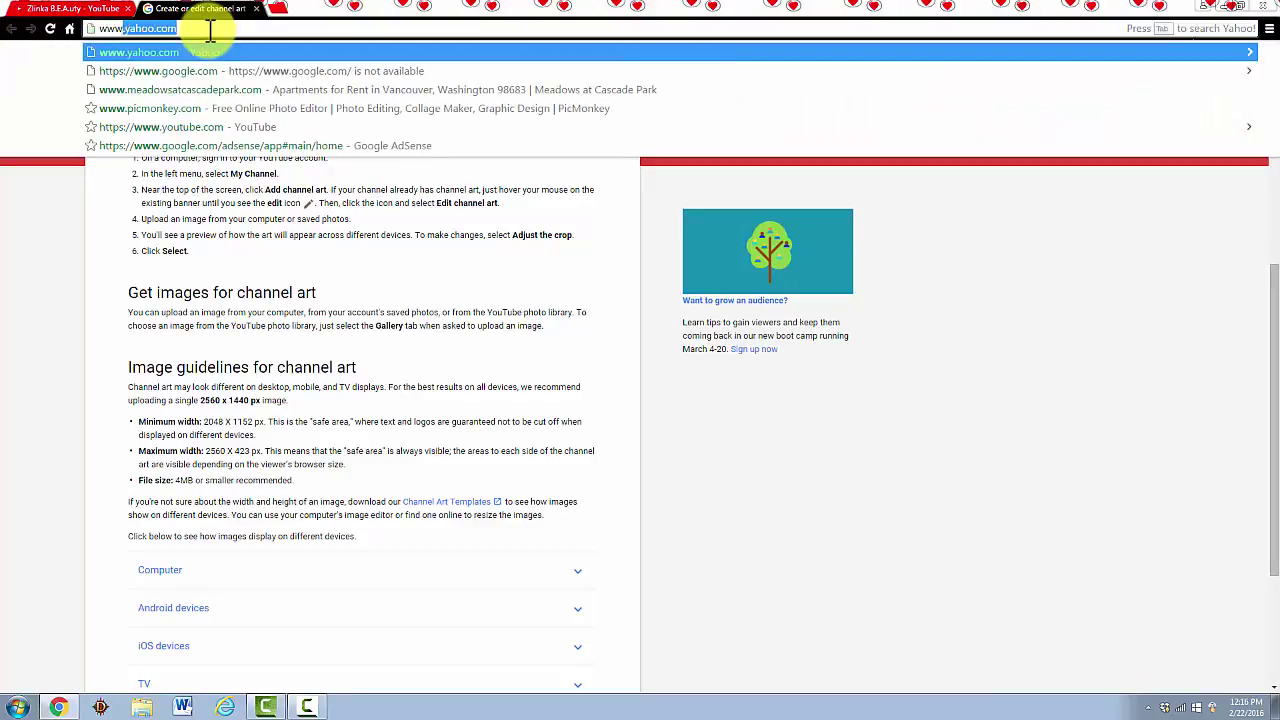
pyautogui.write('picmonkey.com')
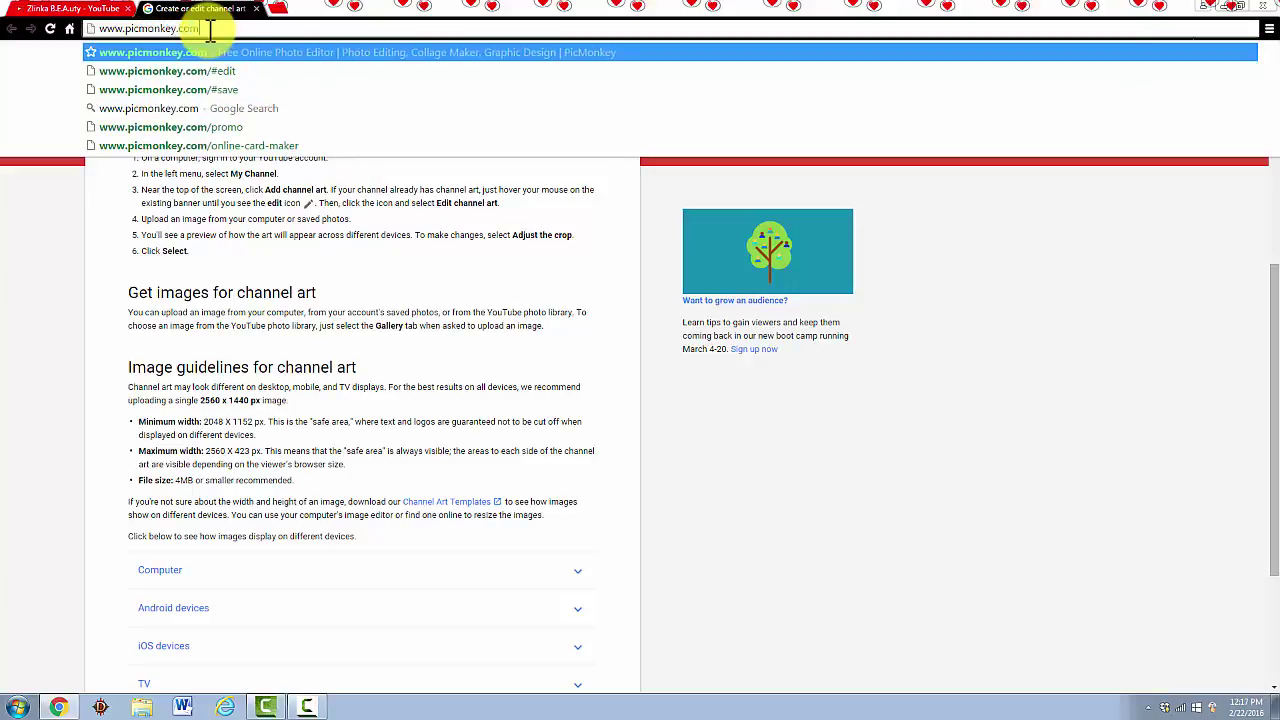
pyautogui.press('Return')
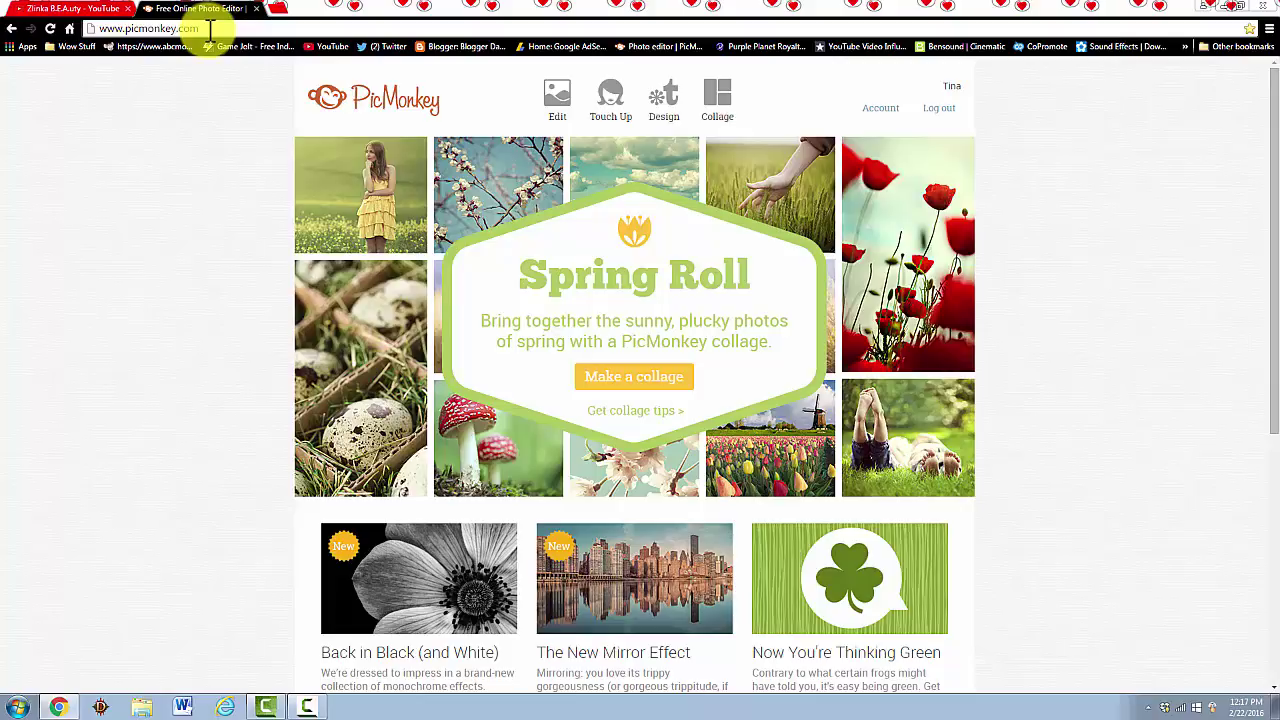
pyautogui.moveTo(515, 98)
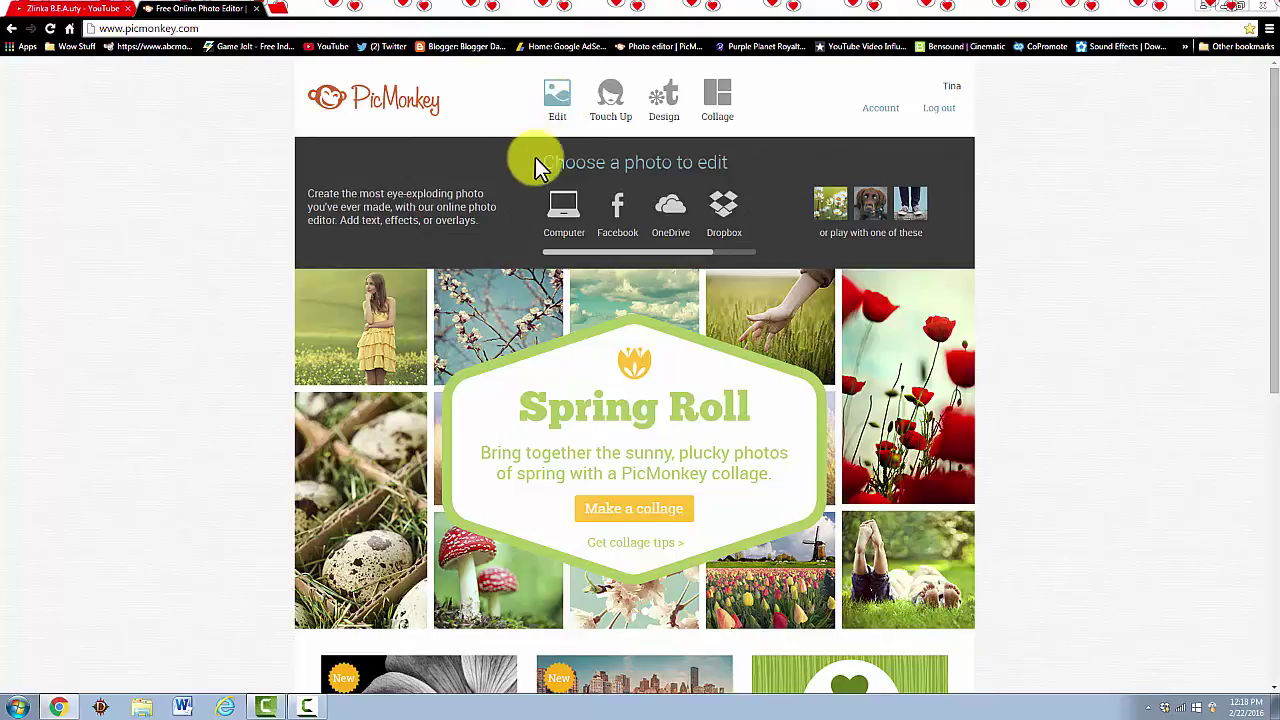
# - Open the channel art template image from the Desktop in PicMonkey's editor
pyautogui.click(555, 215)
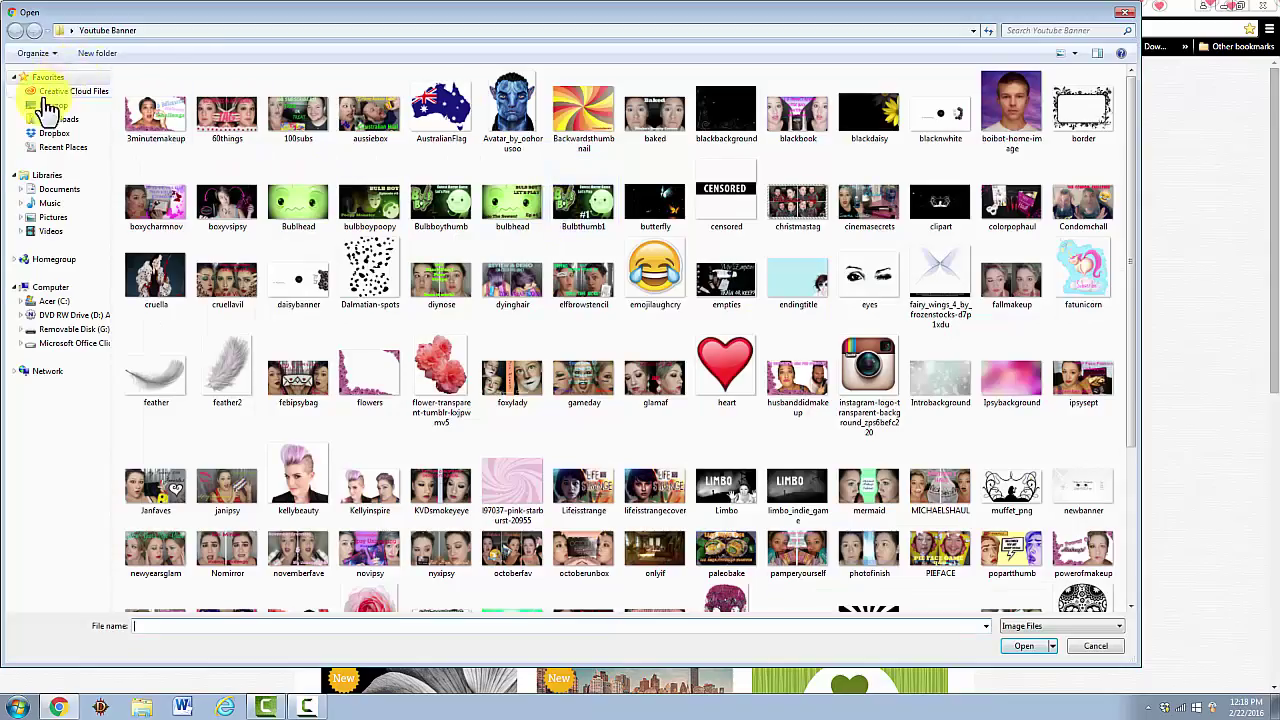
pyautogui.click(46, 105)
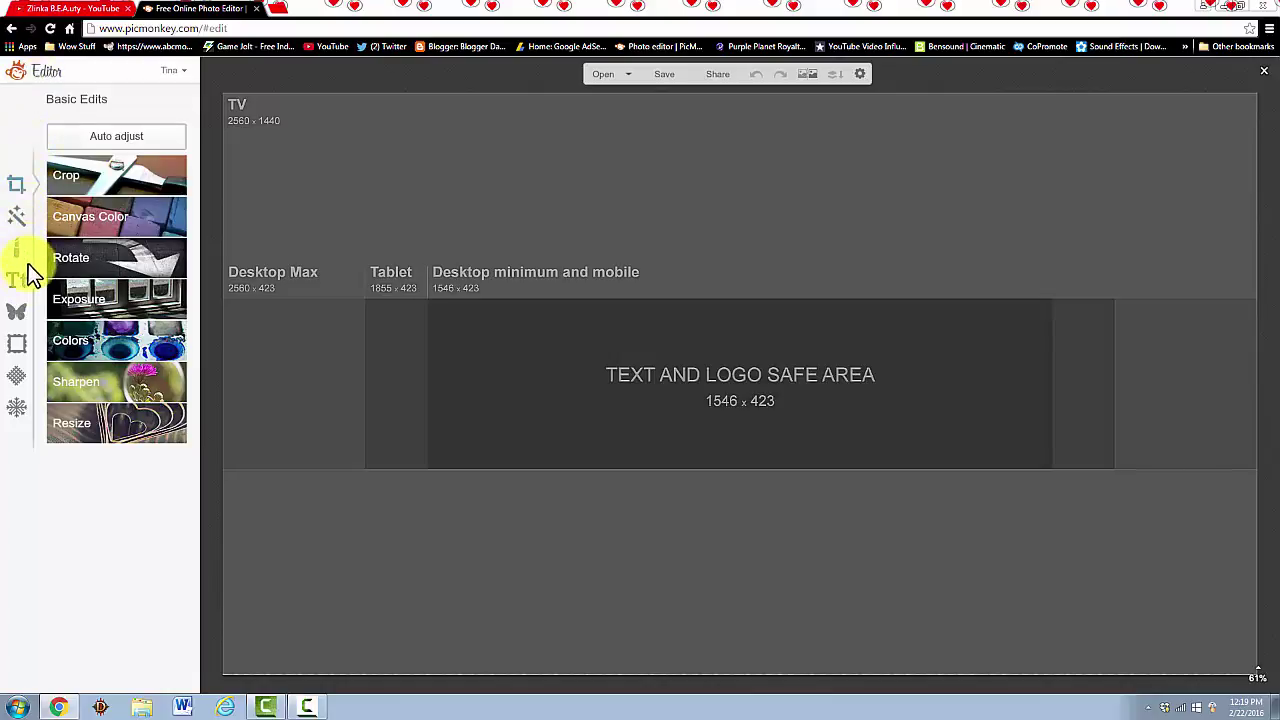
# - Browse the Overlays library, expanding Grunge Labels and scrolling down to the Nature categories
pyautogui.click(16, 320)
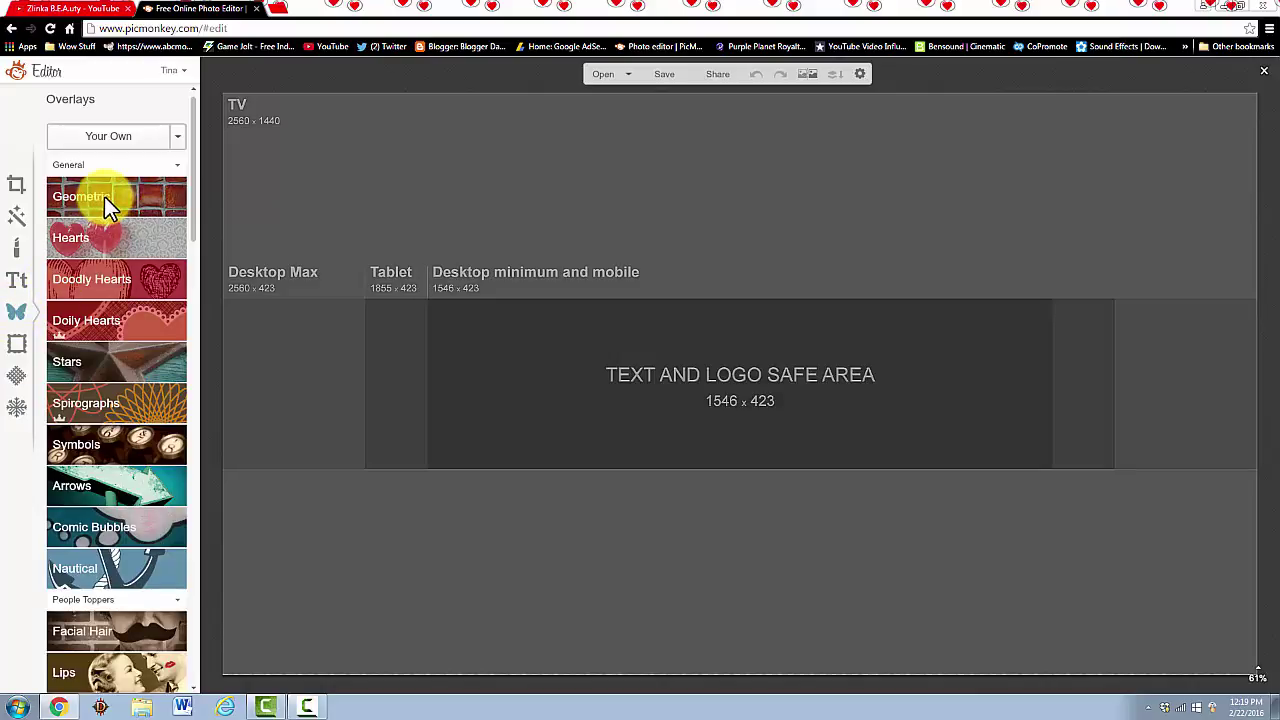
pyautogui.scroll(-3, 104, 196)
pyautogui.scroll(-6, 112, 203)
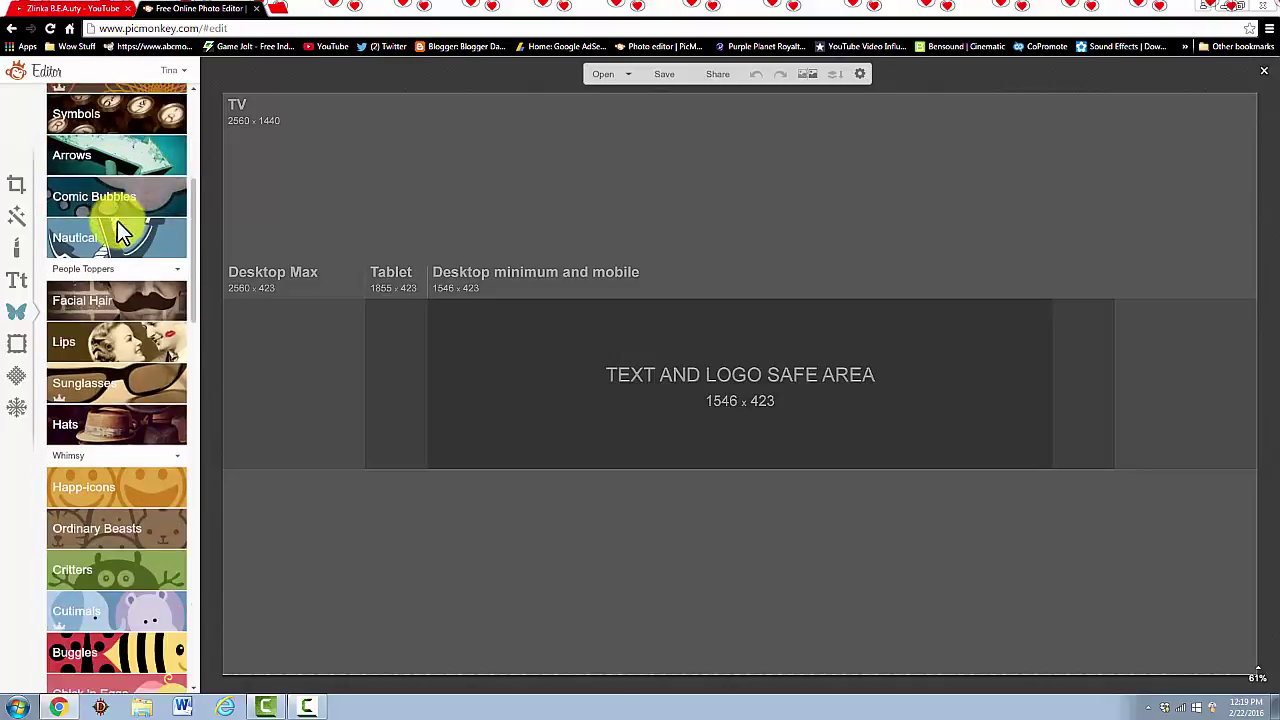
pyautogui.scroll(-5, 122, 251)
pyautogui.scroll(-10, 104, 275)
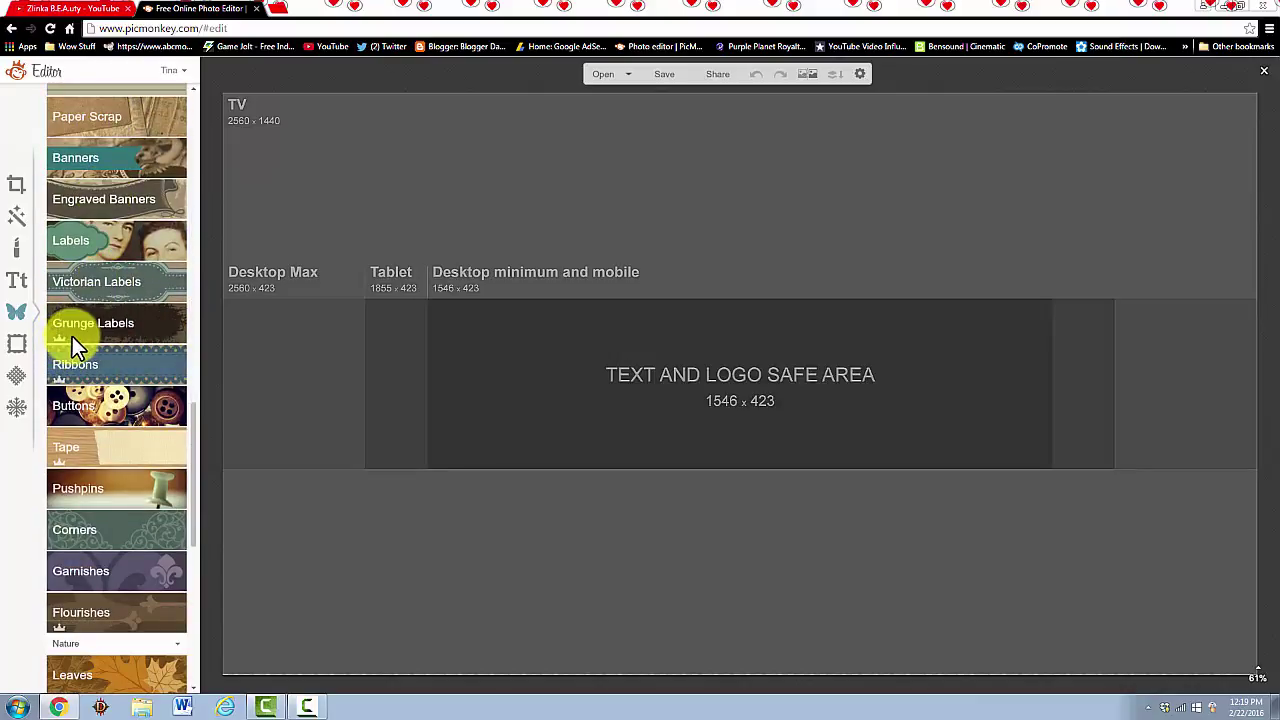
pyautogui.click(72, 336)
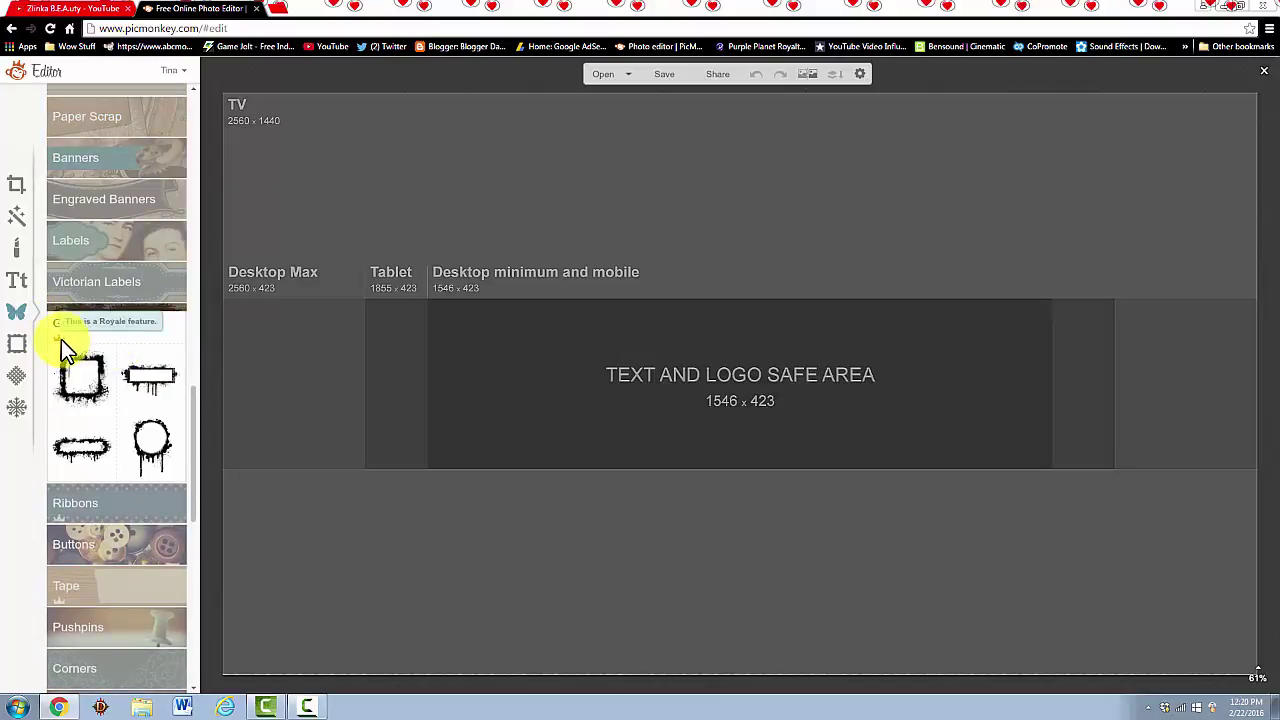
pyautogui.scroll(-3, 131, 366)
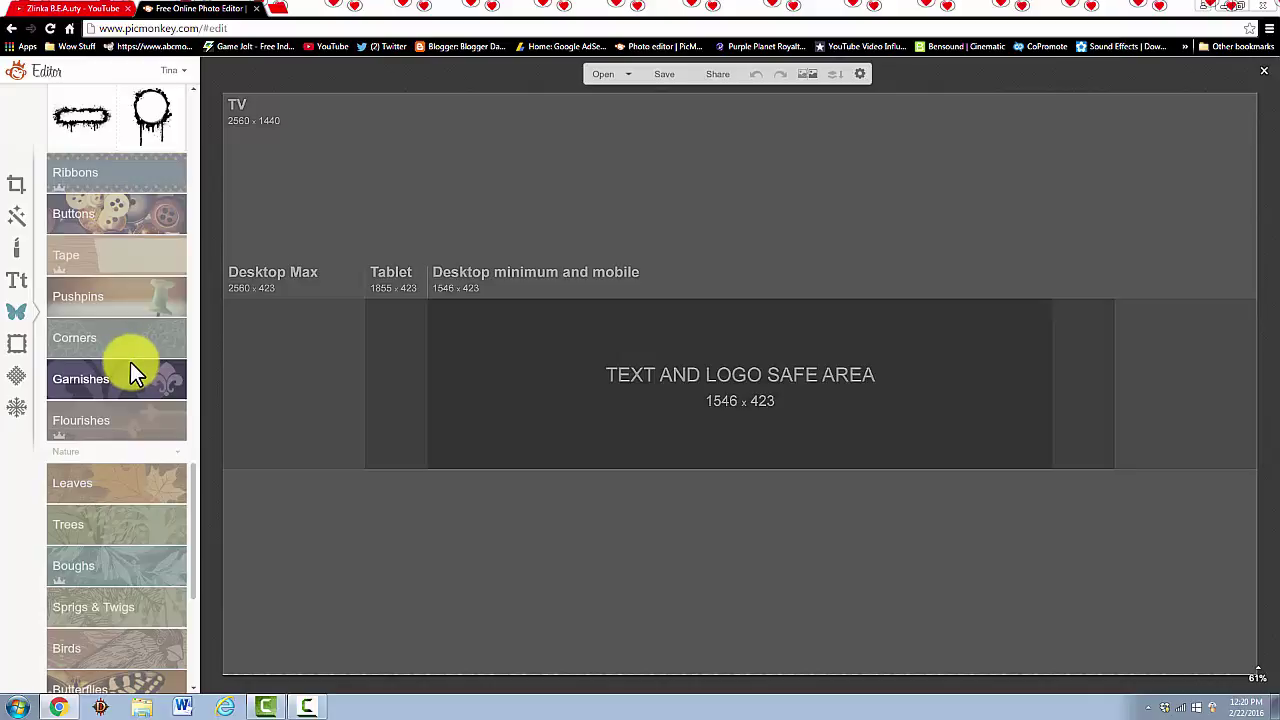
pyautogui.scroll(-3, 124, 343)
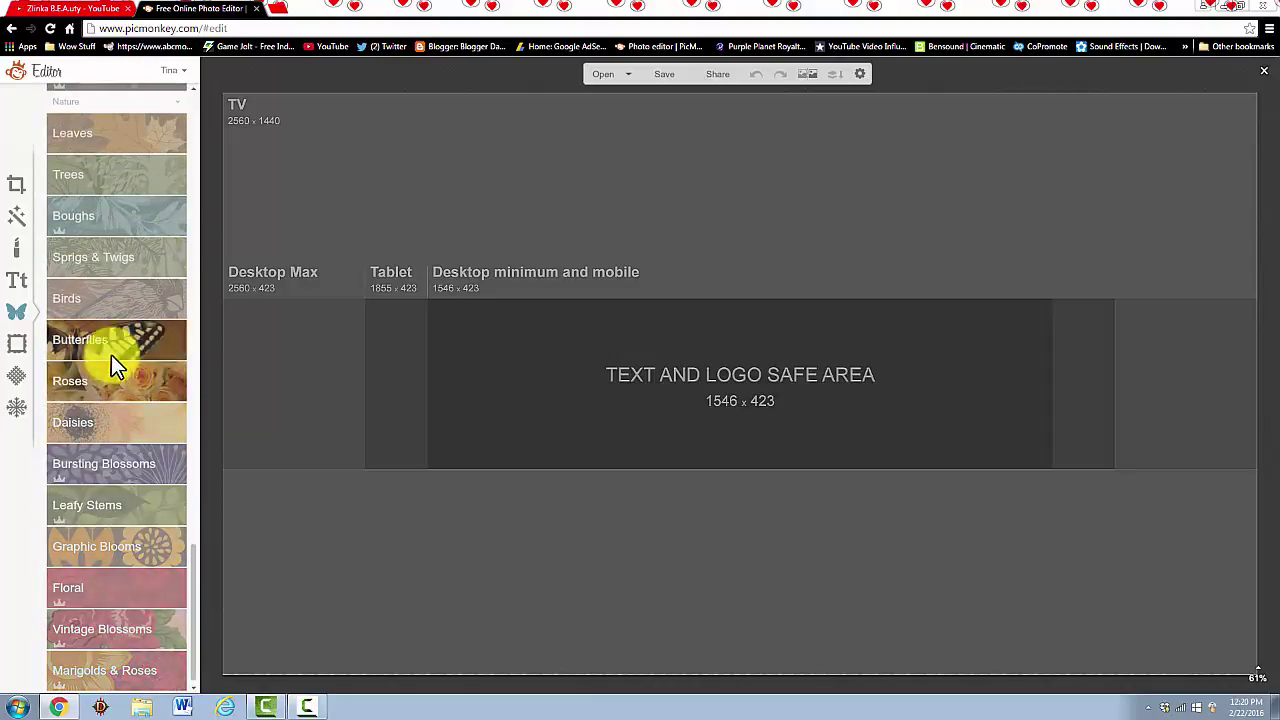
# - Search Google Images for 'transparent tumblr wings' and preview a grey feathered wings image
pyautogui.click(271, 8)
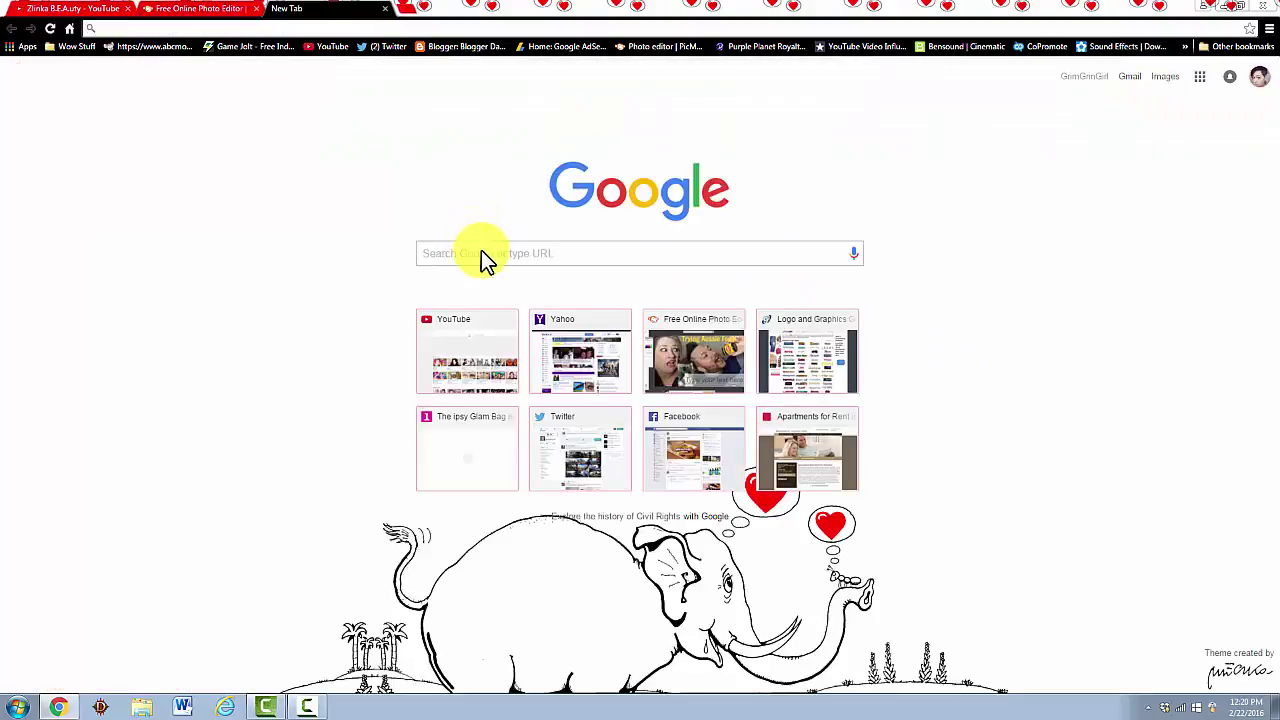
pyautogui.click(483, 253)
pyautogui.write('tr')
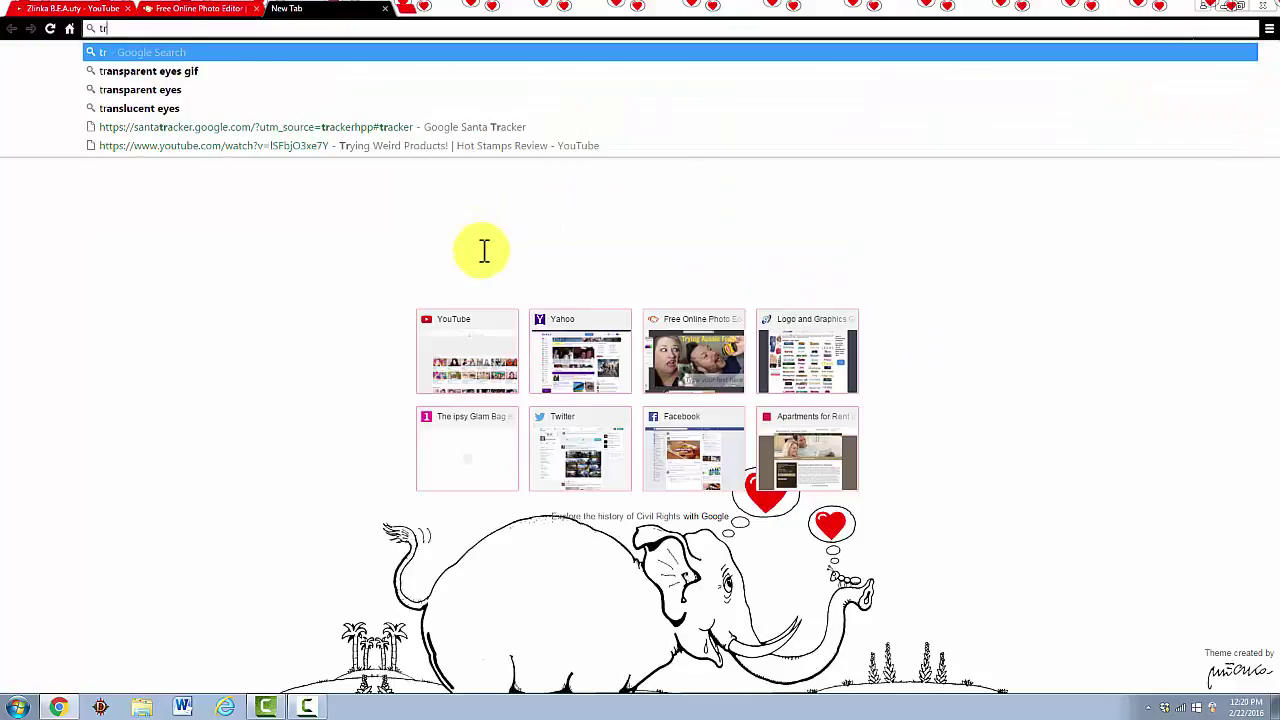
pyautogui.write('anspar')
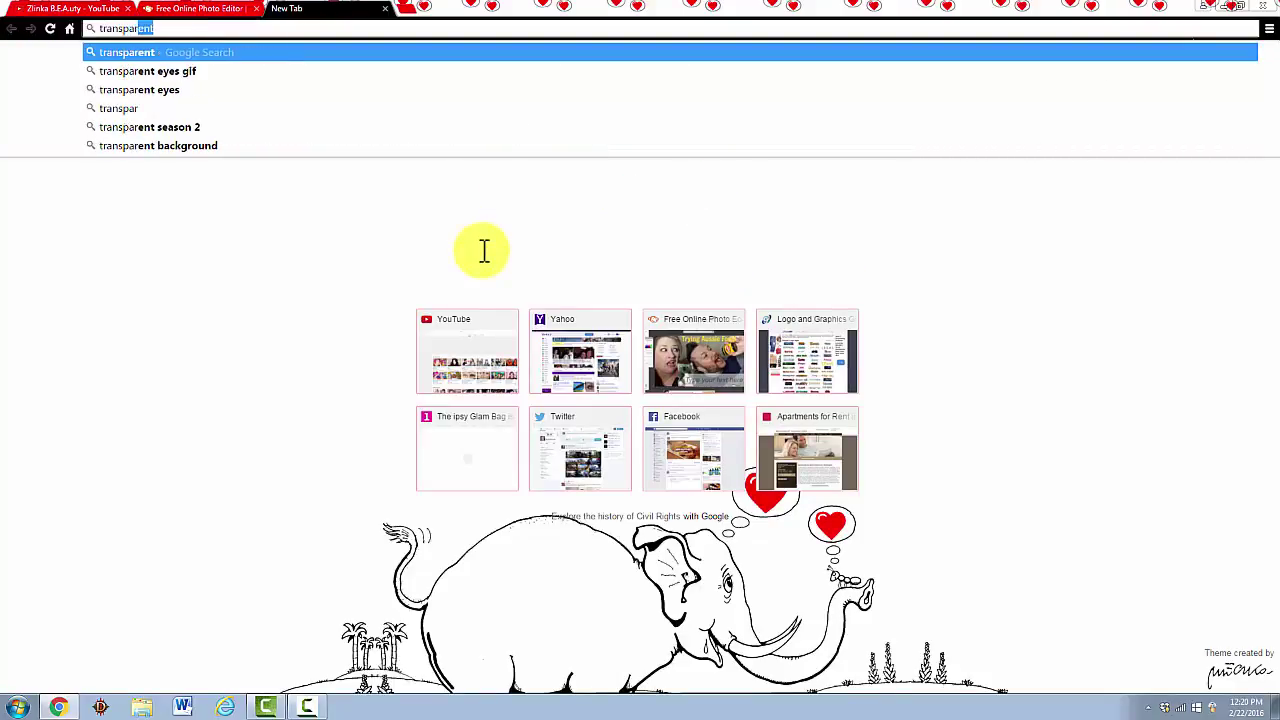
pyautogui.write('ent tubl')
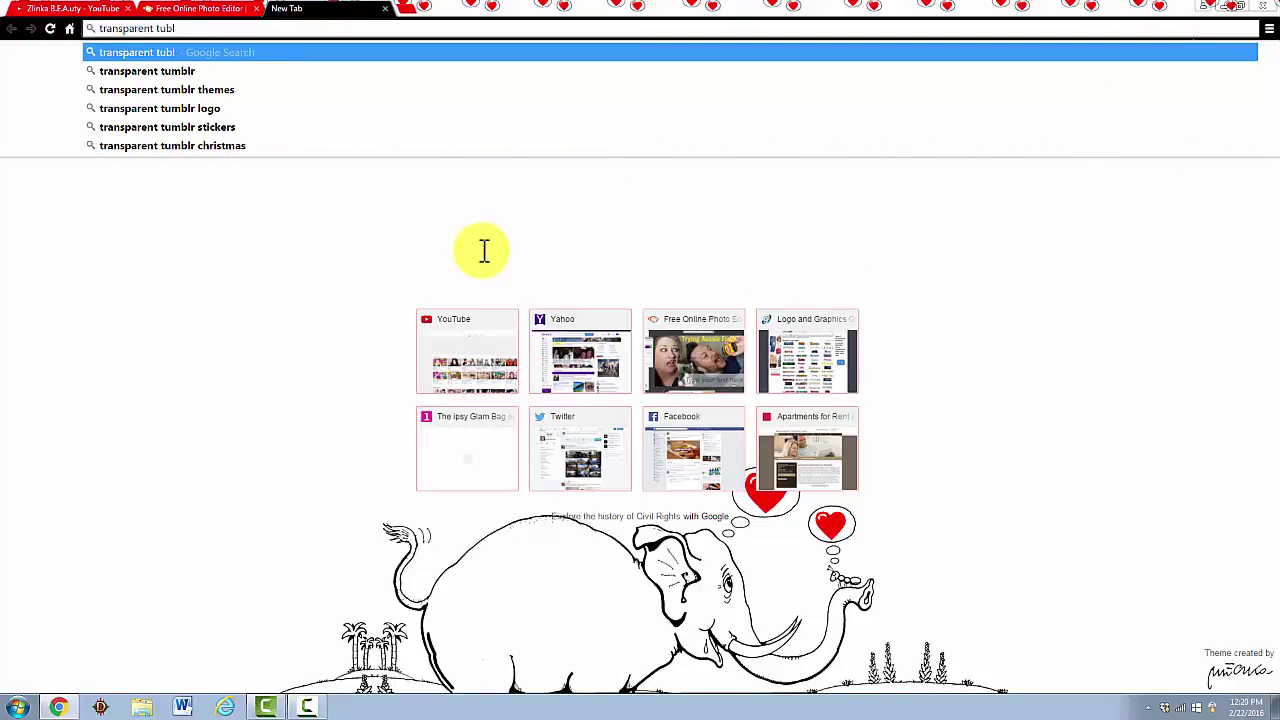
pyautogui.press('BackSpace')
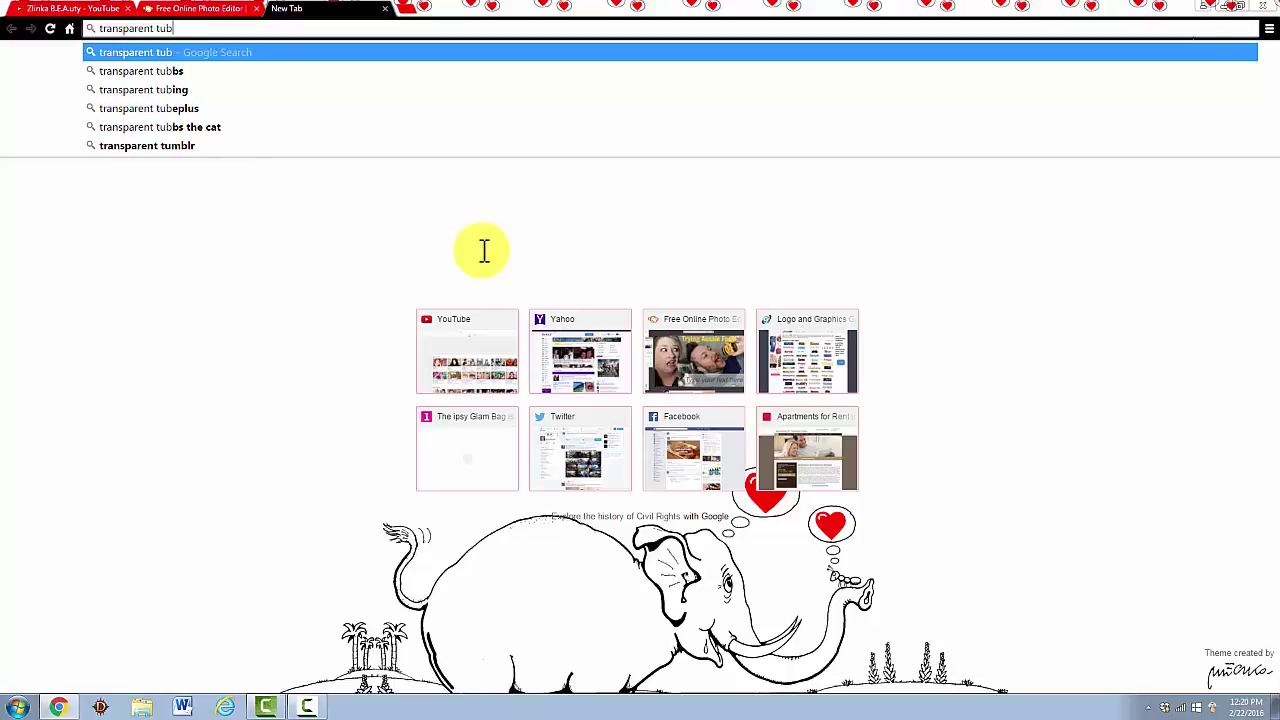
pyautogui.press('BackSpace')
pyautogui.write('mblr')
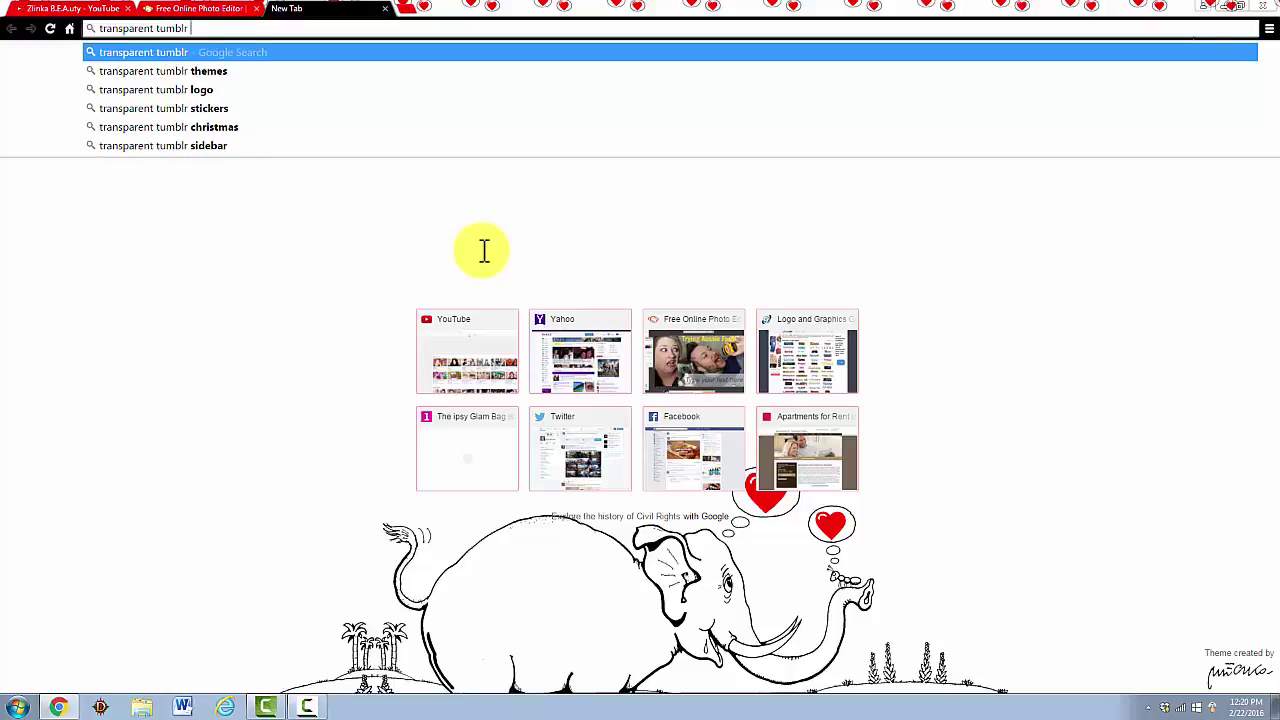
pyautogui.write(' wings')
pyautogui.press('Return')
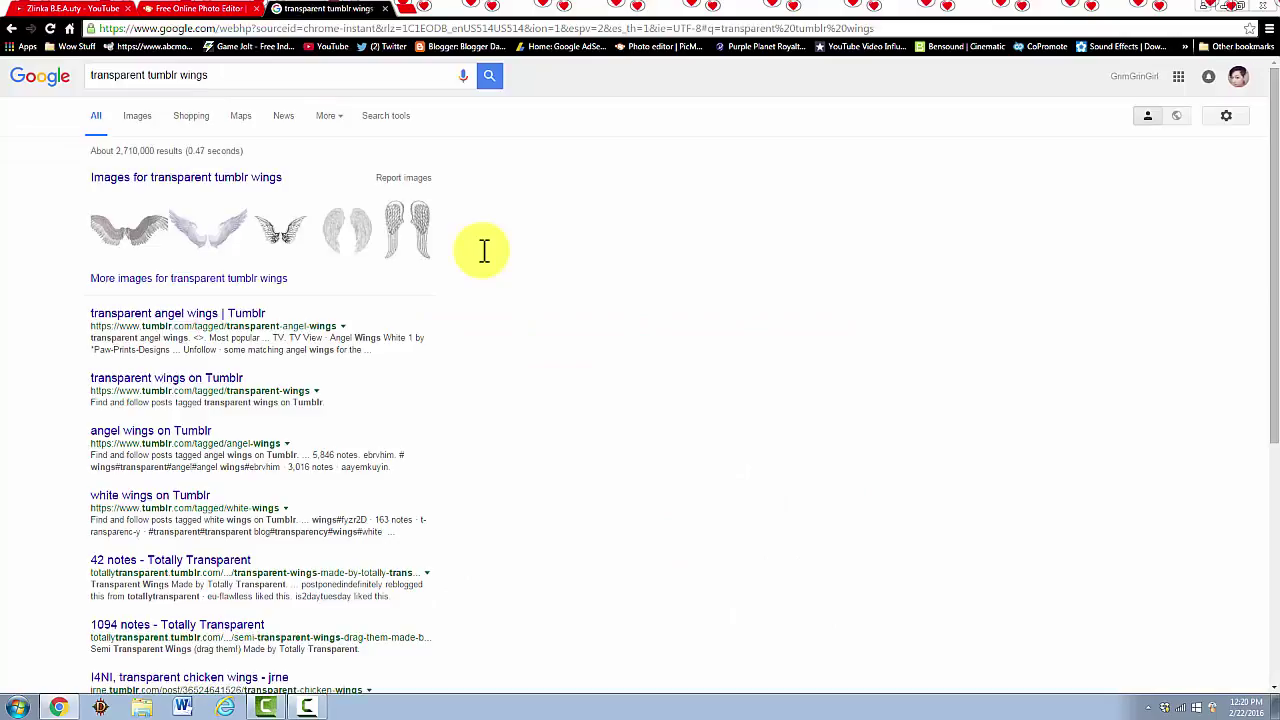
pyautogui.click(138, 117)
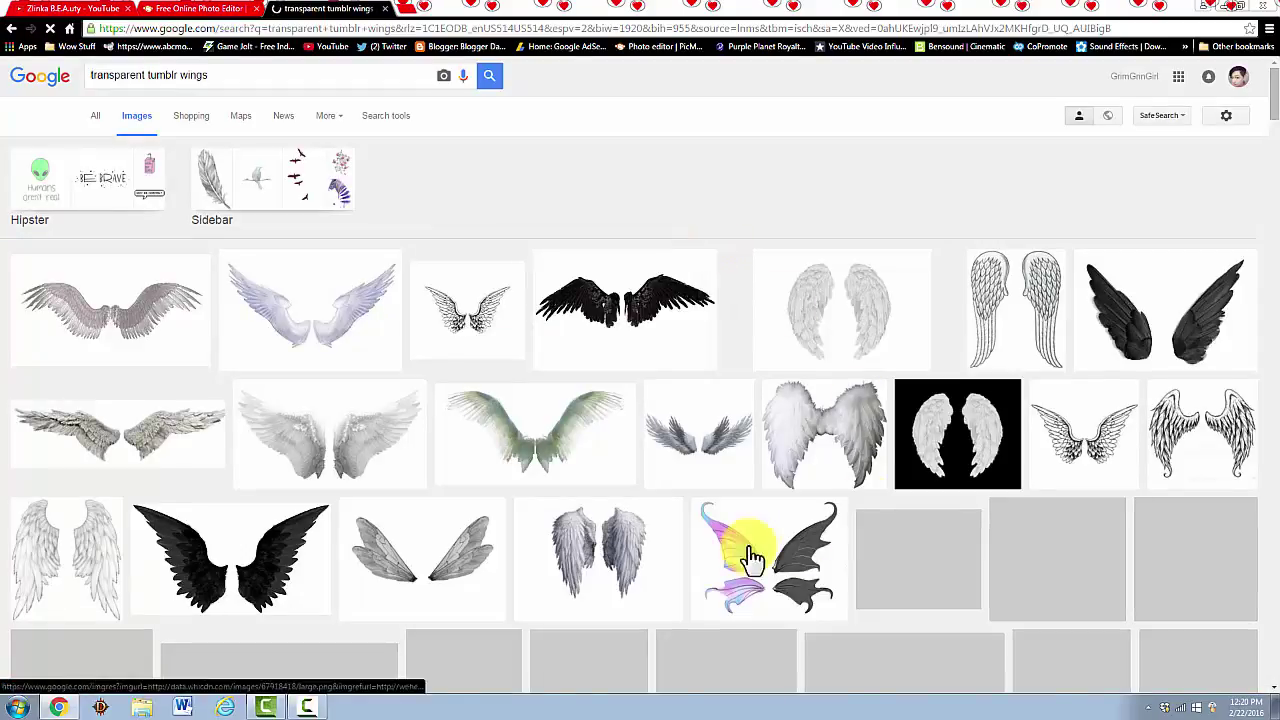
pyautogui.click(583, 452)
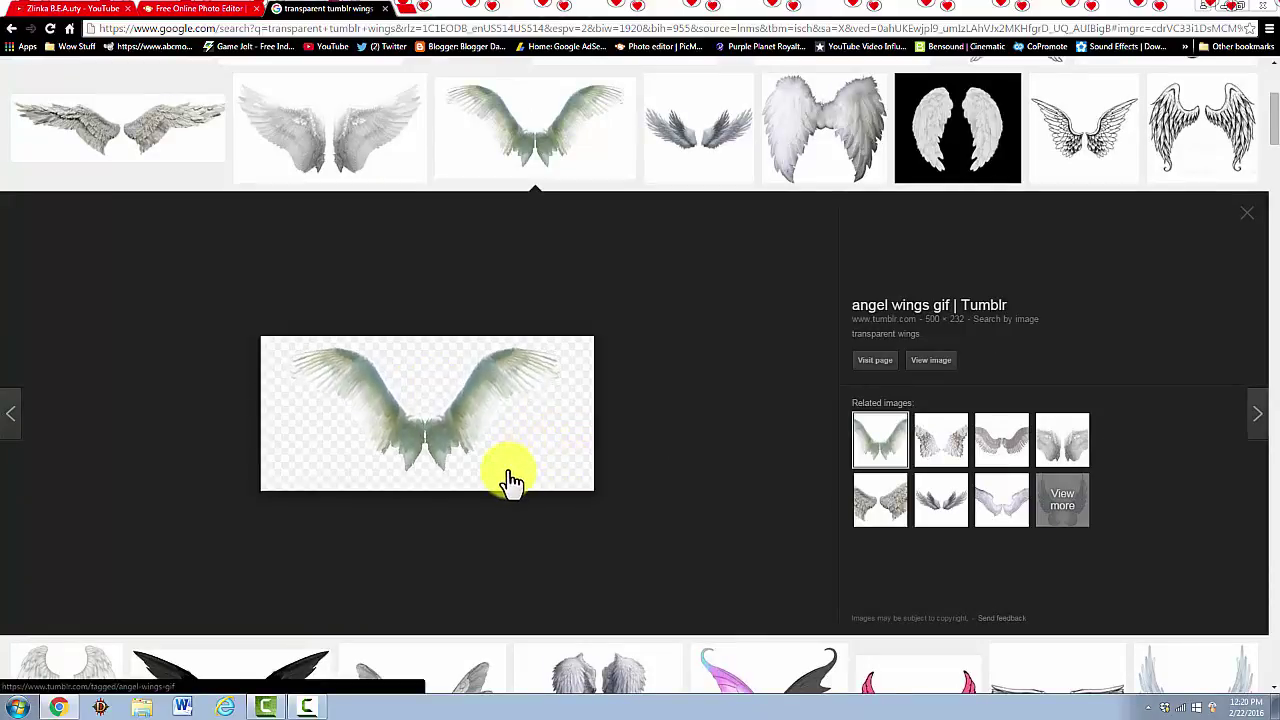
pyautogui.click(1017, 452)
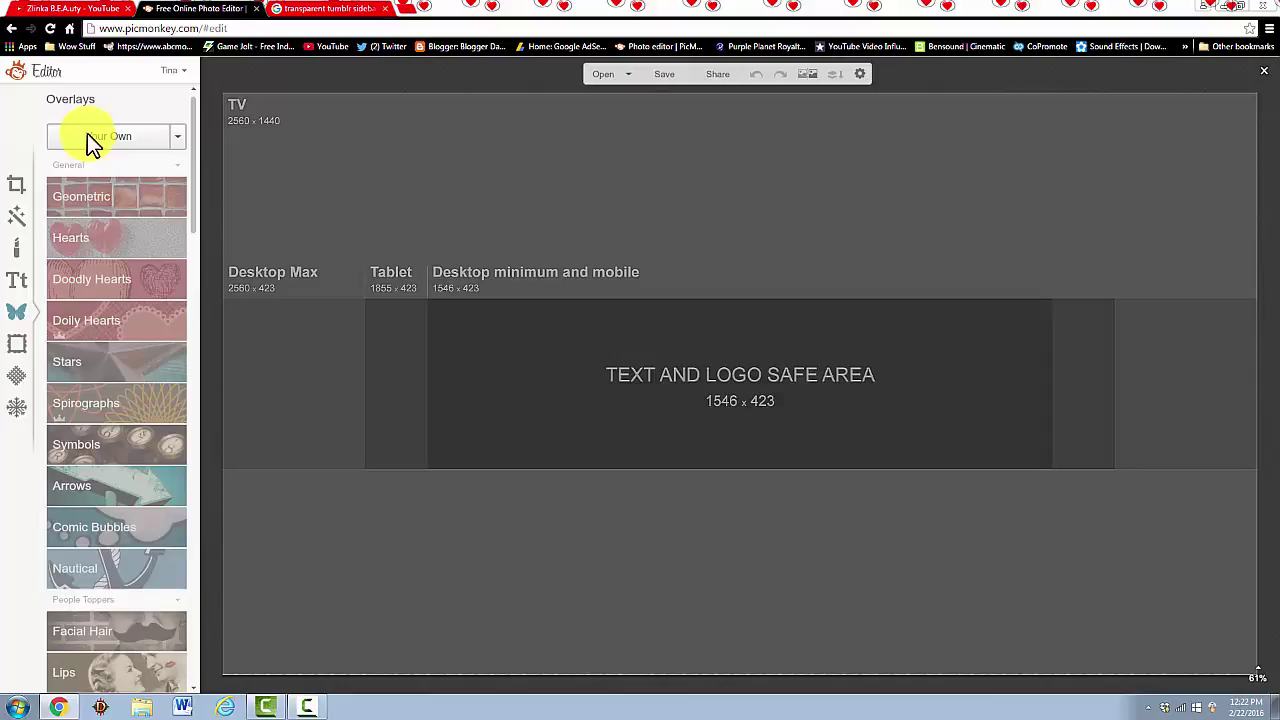
# - Add the black wing image from the Youtube Banner folder as an overlay, sized left of center
pyautogui.click(87, 133)
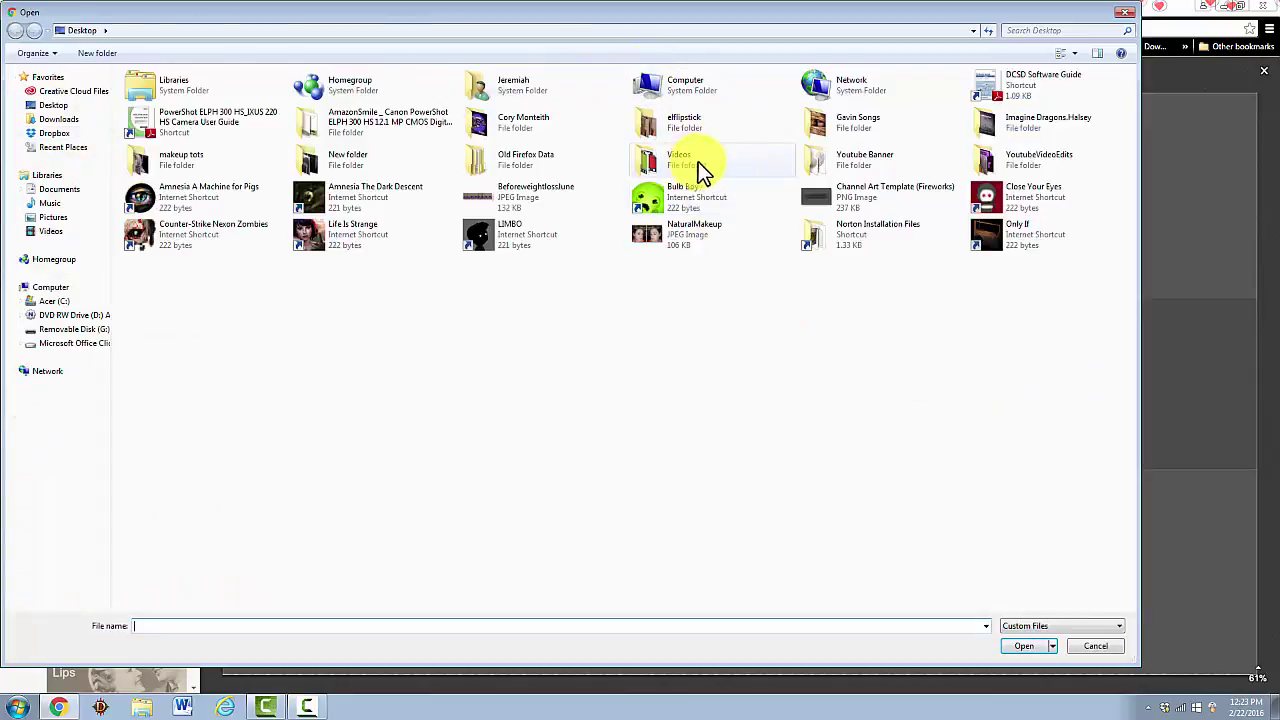
pyautogui.doubleClick(870, 160)
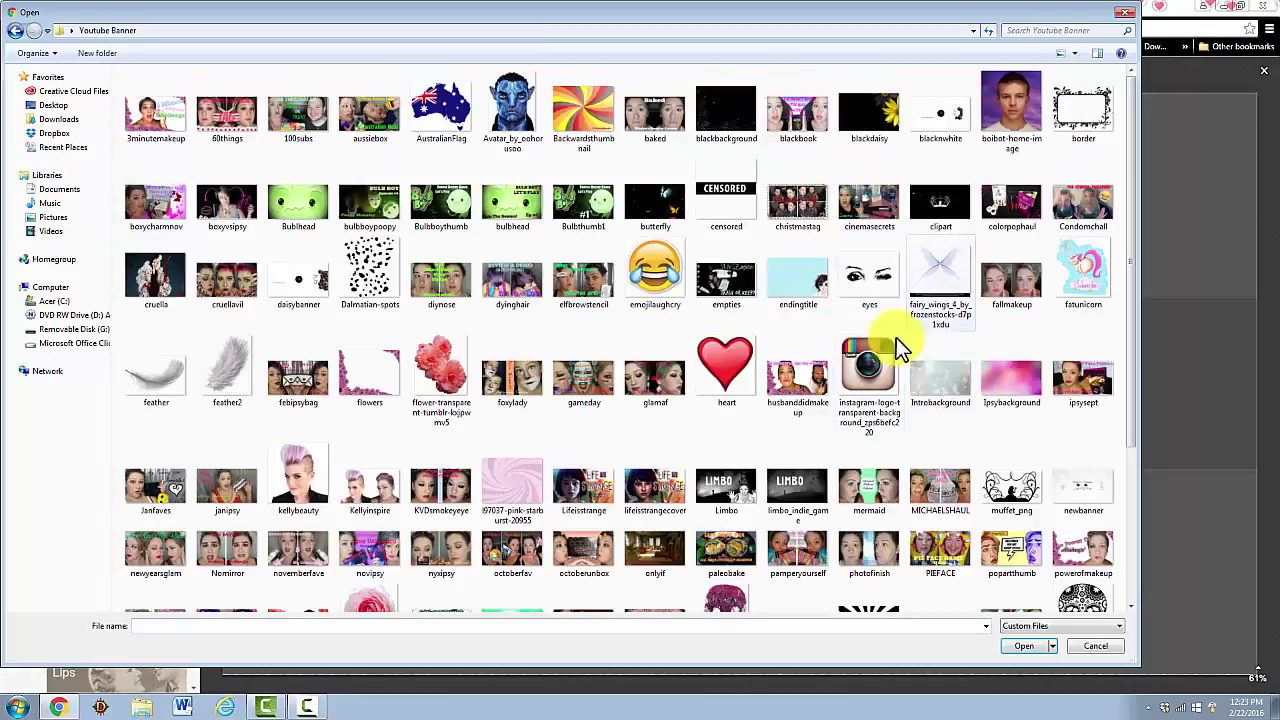
pyautogui.doubleClick(1019, 425)
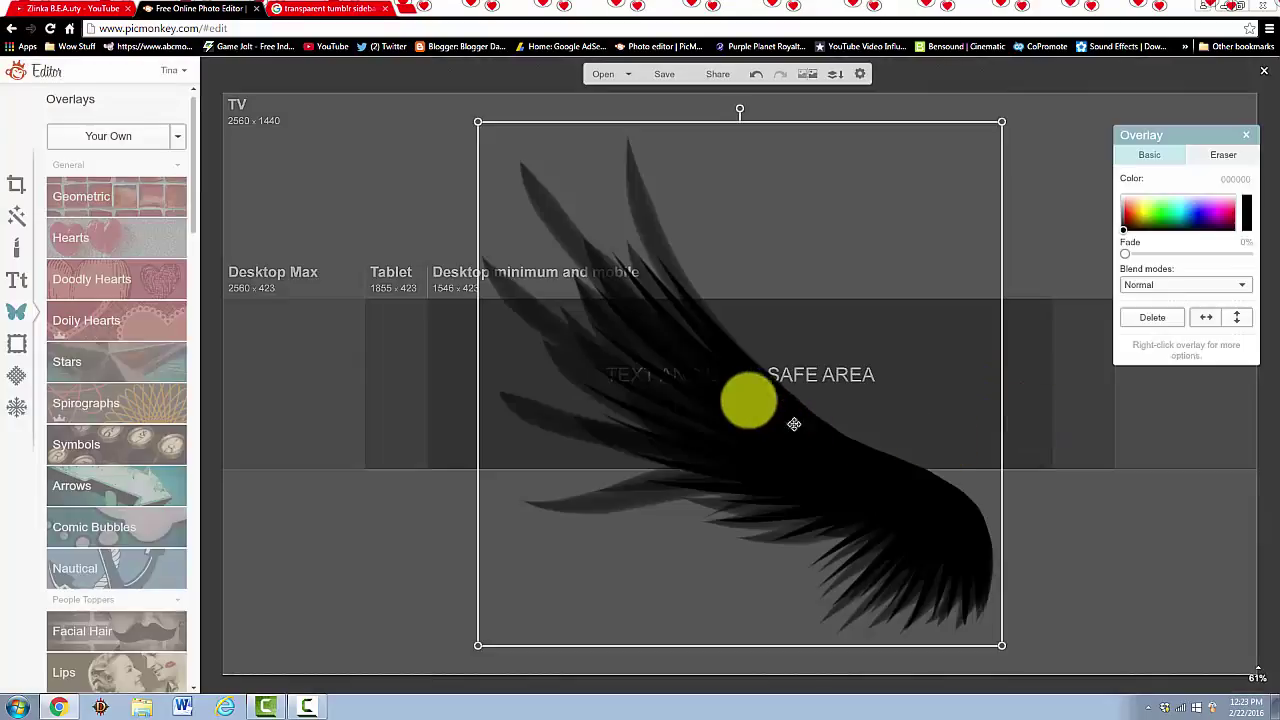
pyautogui.moveTo(790, 422); pyautogui.dragTo(680, 385)
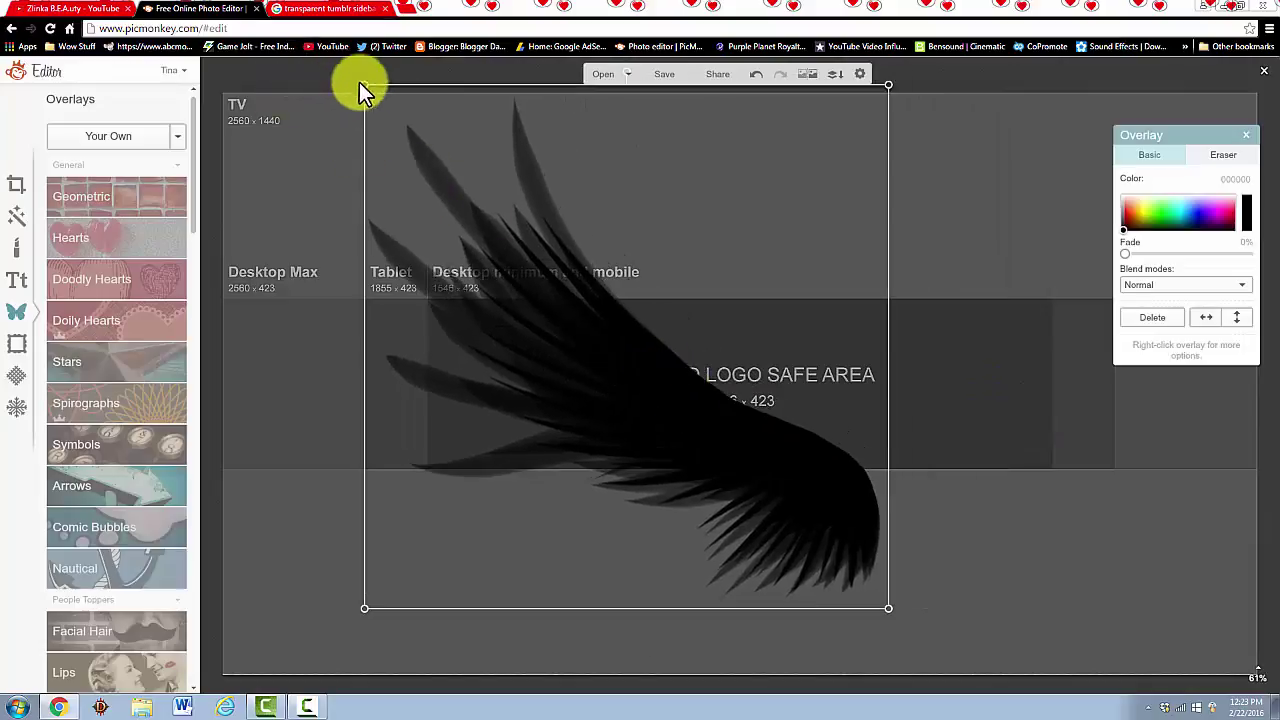
pyautogui.moveTo(364, 88); pyautogui.dragTo(630, 262)
pyautogui.moveTo(760, 491); pyautogui.dragTo(605, 375)
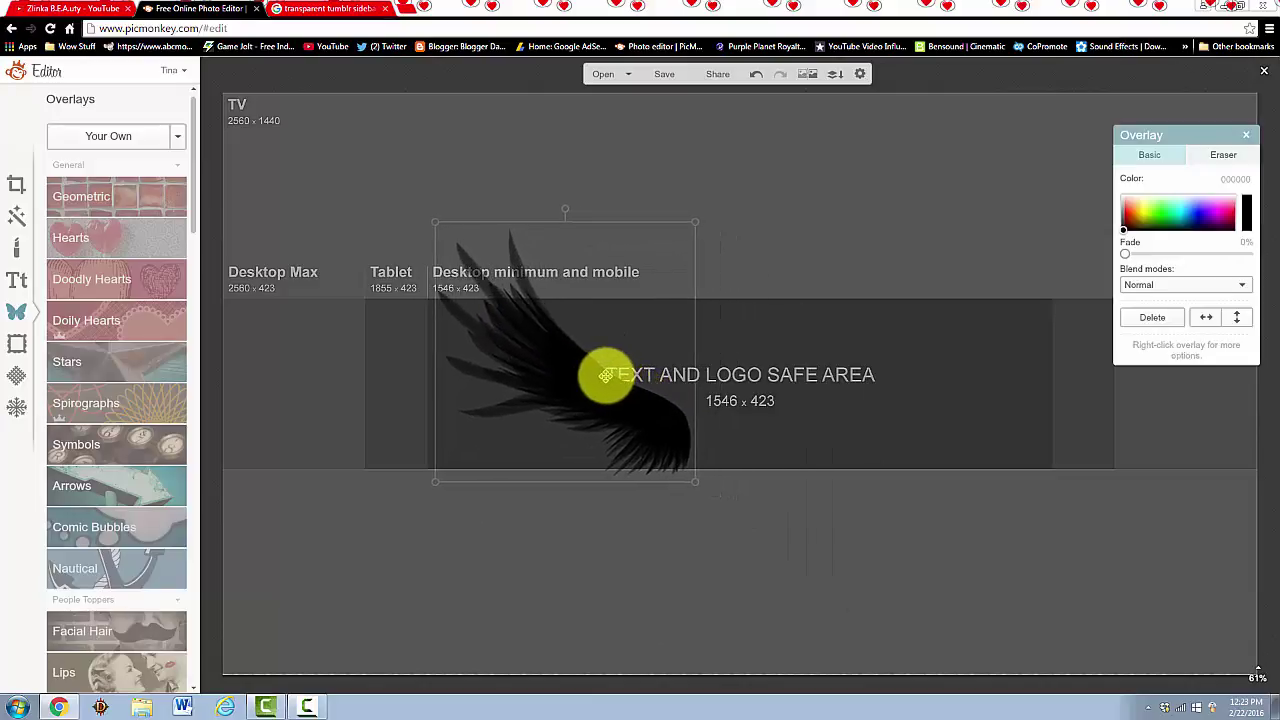
pyautogui.moveTo(695, 482); pyautogui.dragTo(654, 467)
pyautogui.hotkey('ctrl', 'z')
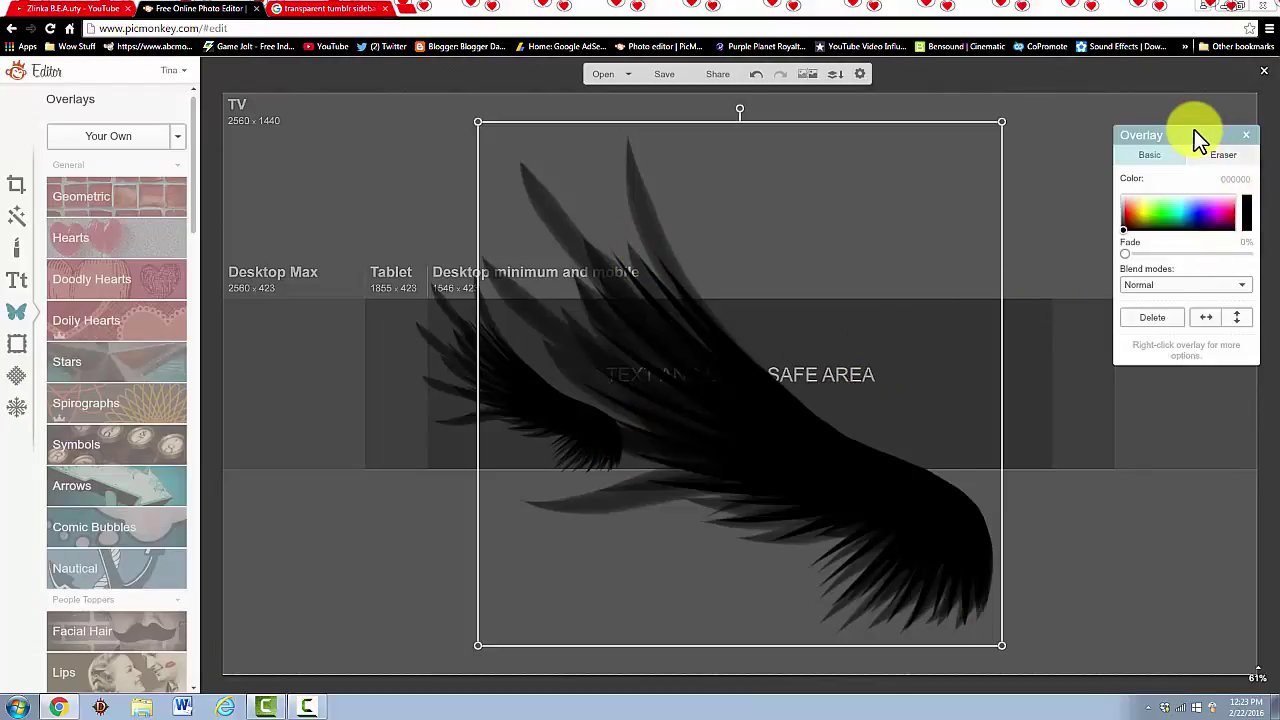
# - Mirror a wing horizontally and size and place it on the banner's right side
pyautogui.moveTo(1193, 128); pyautogui.dragTo(1121, 141)
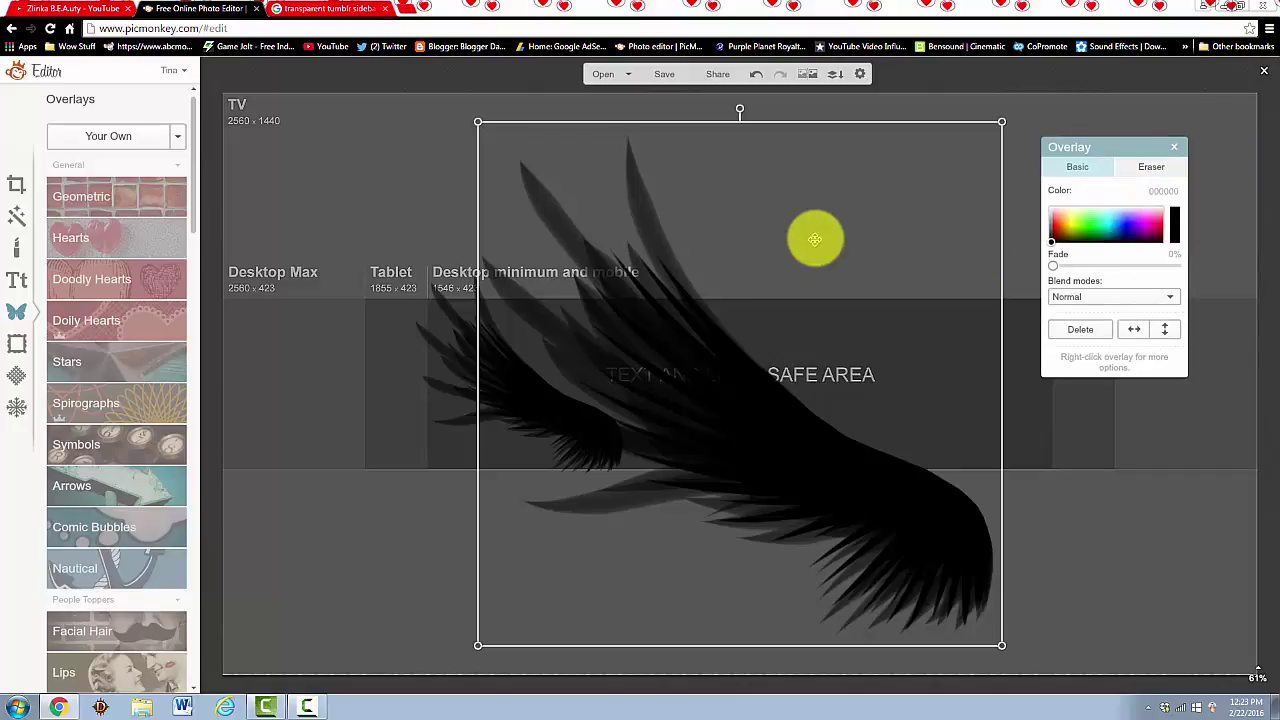
pyautogui.click(1132, 329)
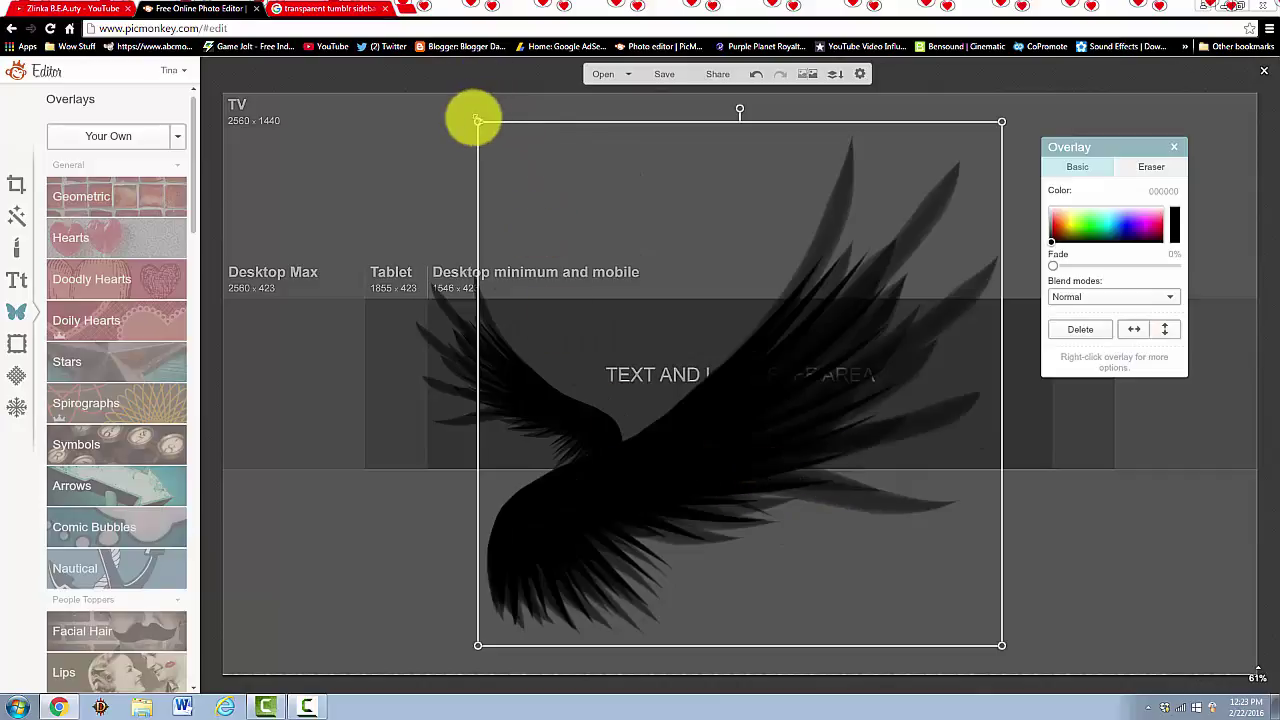
pyautogui.moveTo(478, 122); pyautogui.dragTo(760, 330)
pyautogui.moveTo(956, 583); pyautogui.dragTo(1097, 417)
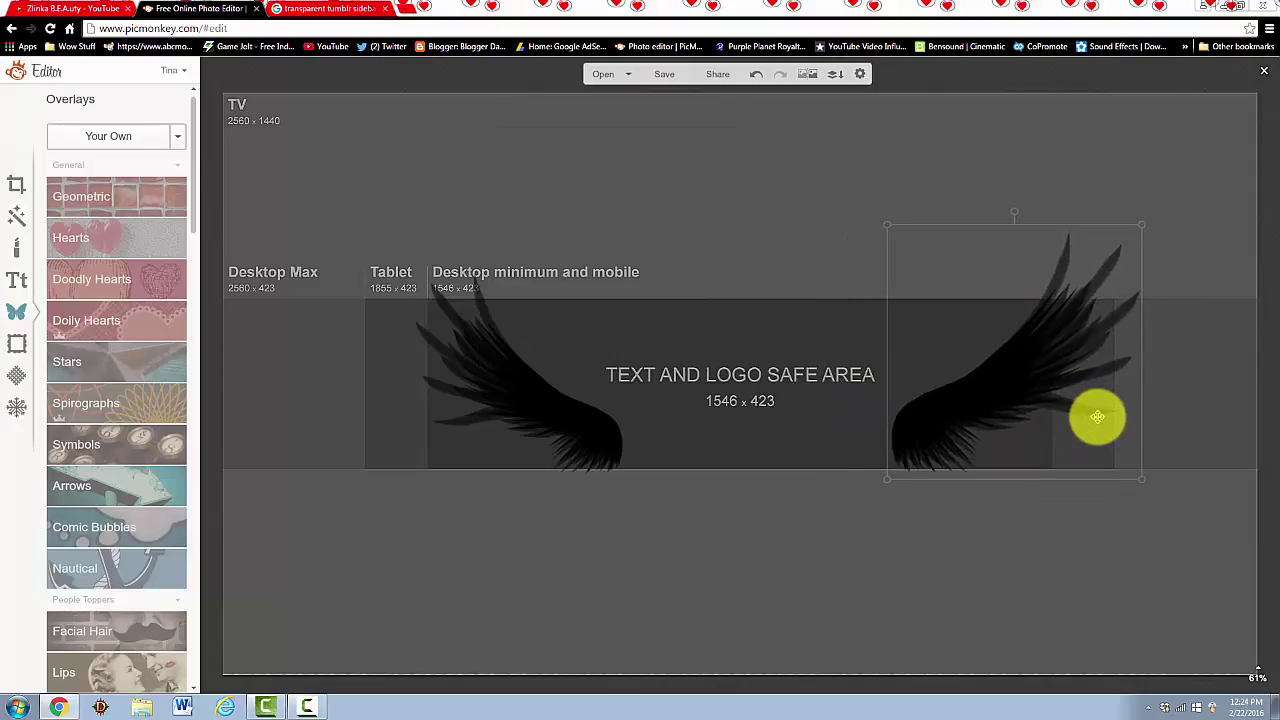
pyautogui.moveTo(890, 225); pyautogui.dragTo(931, 271)
pyautogui.moveTo(989, 386); pyautogui.dragTo(929, 388)
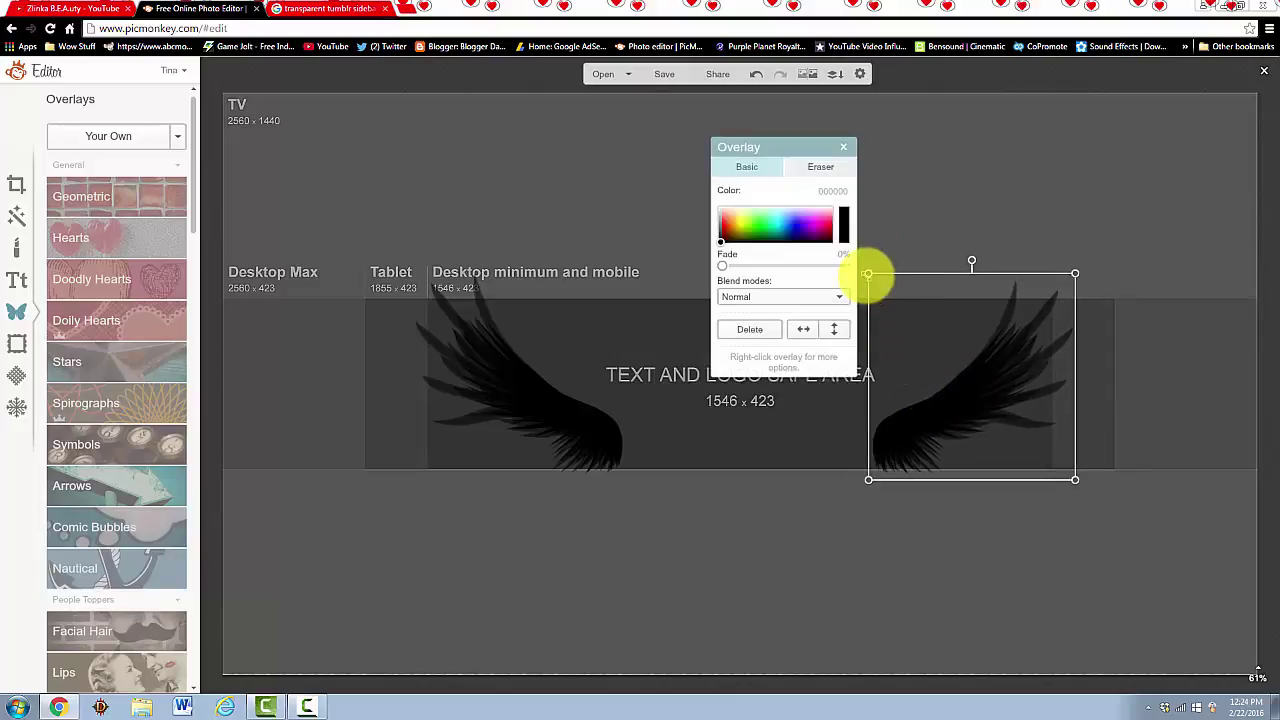
pyautogui.moveTo(867, 273); pyautogui.dragTo(855, 263)
pyautogui.moveTo(894, 354); pyautogui.dragTo(895, 345)
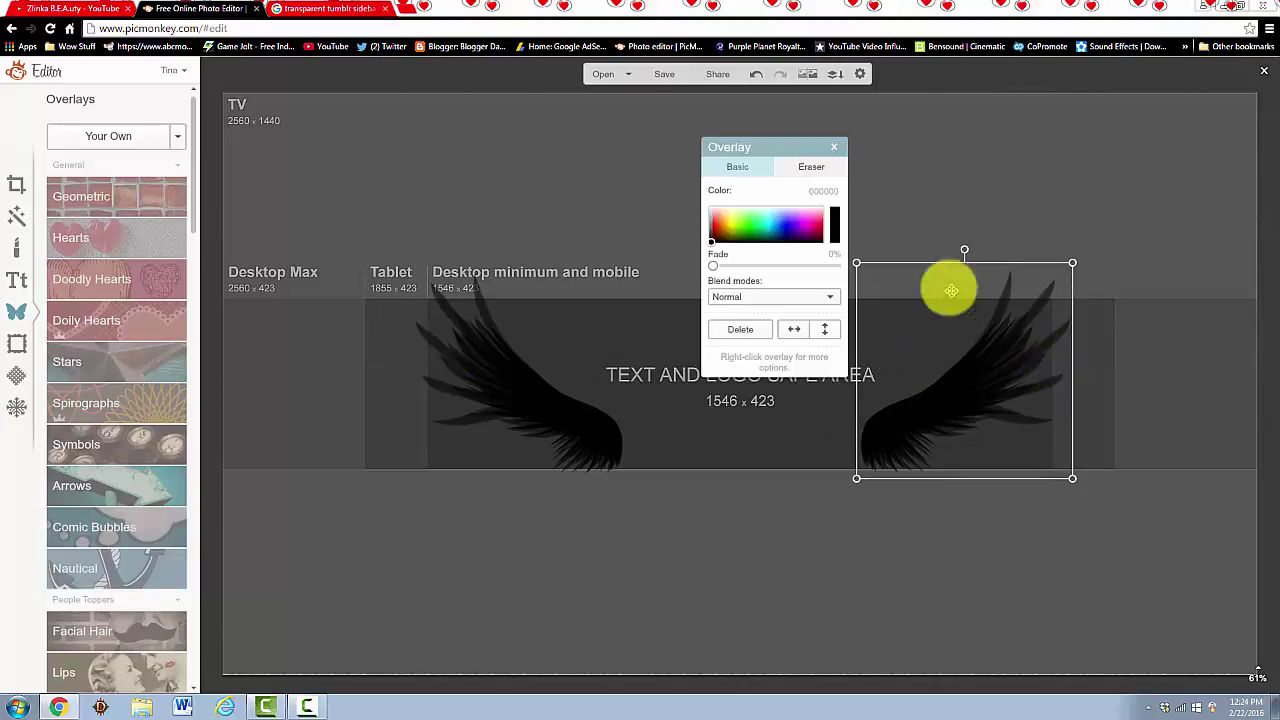
pyautogui.moveTo(864, 264); pyautogui.dragTo(937, 336)
# - Open the text tools and scroll the font list down toward the script fonts
pyautogui.click(795, 423)
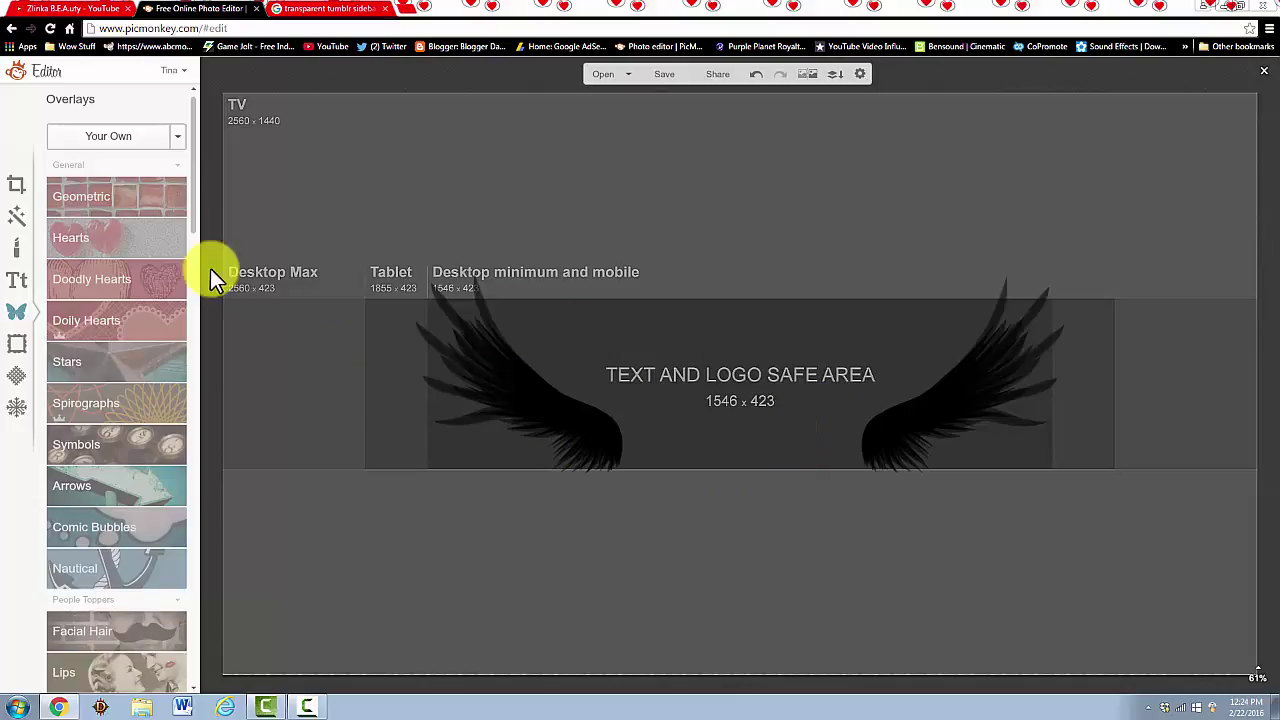
pyautogui.click(18, 274)
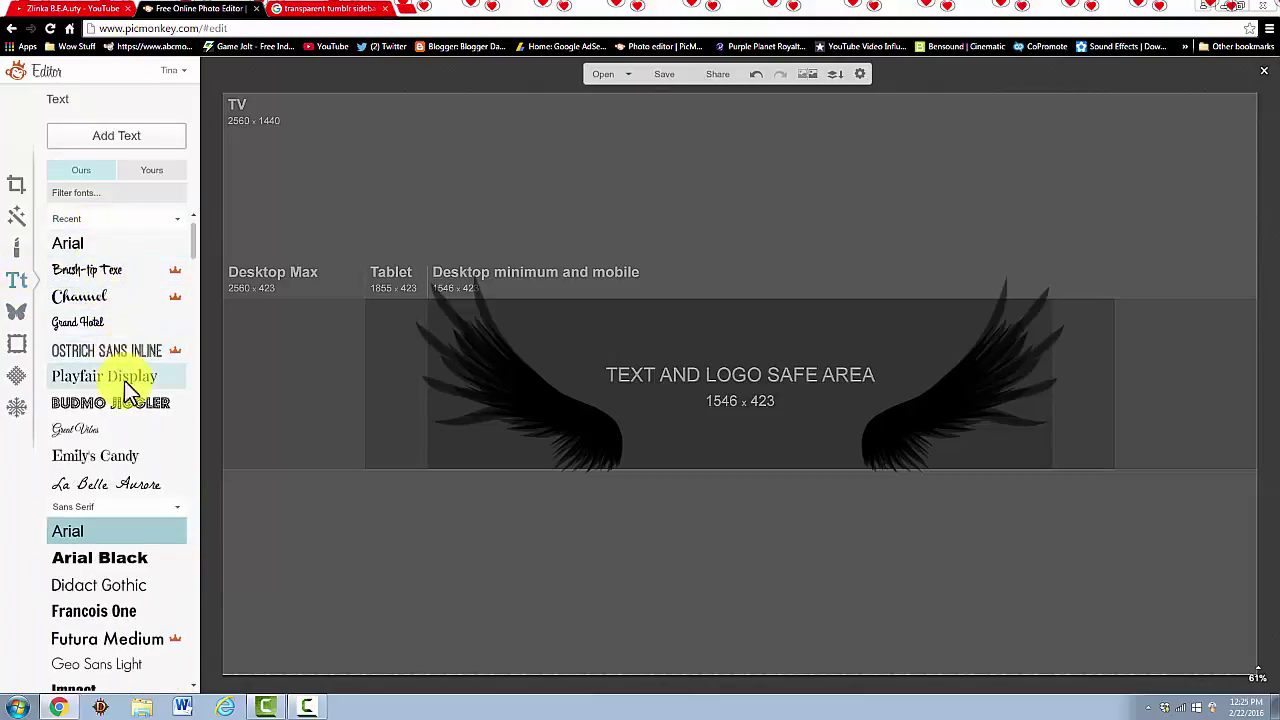
pyautogui.scroll(-2, 140, 420)
pyautogui.scroll(-4, 150, 478)
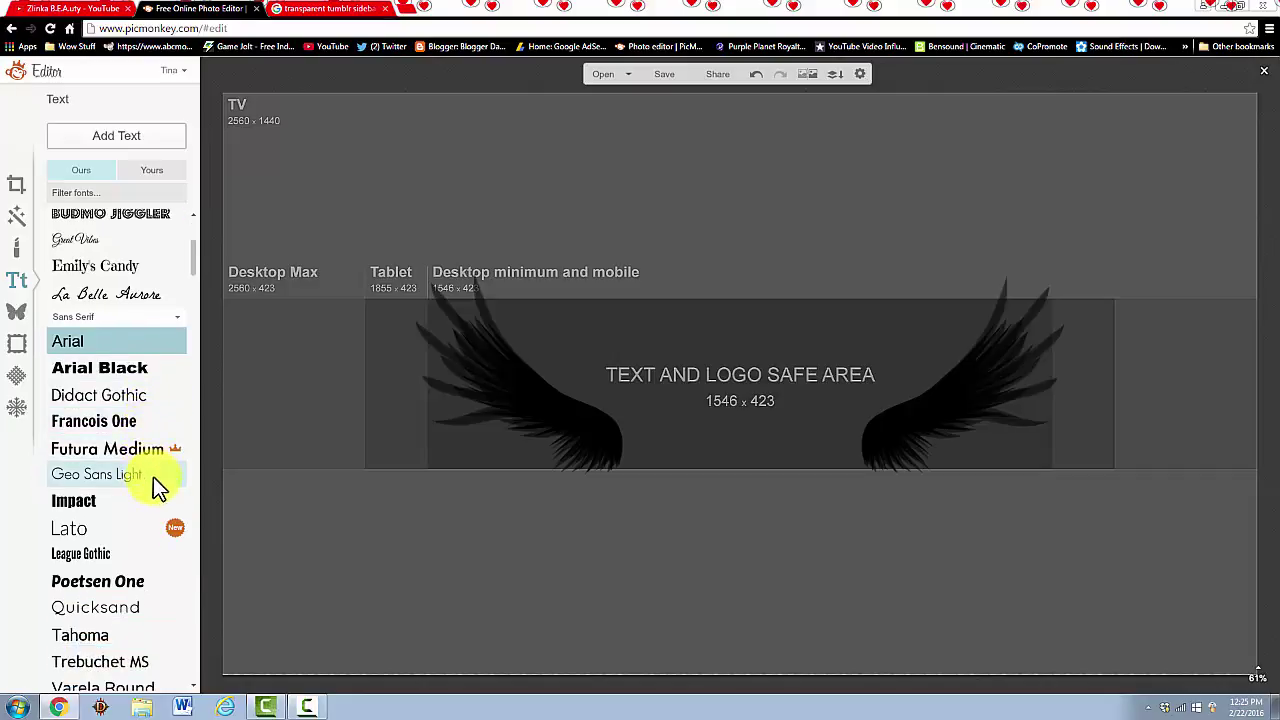
pyautogui.scroll(-3, 154, 480)
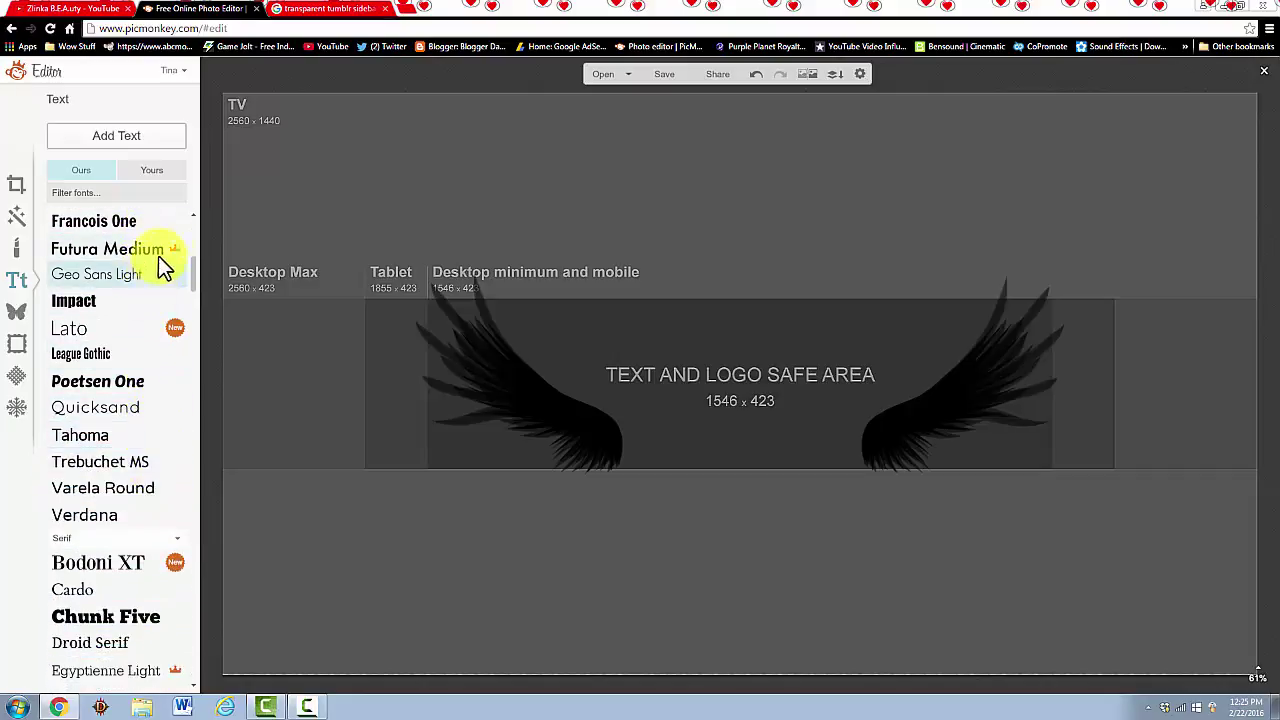
pyautogui.moveTo(194, 274); pyautogui.dragTo(199, 350)
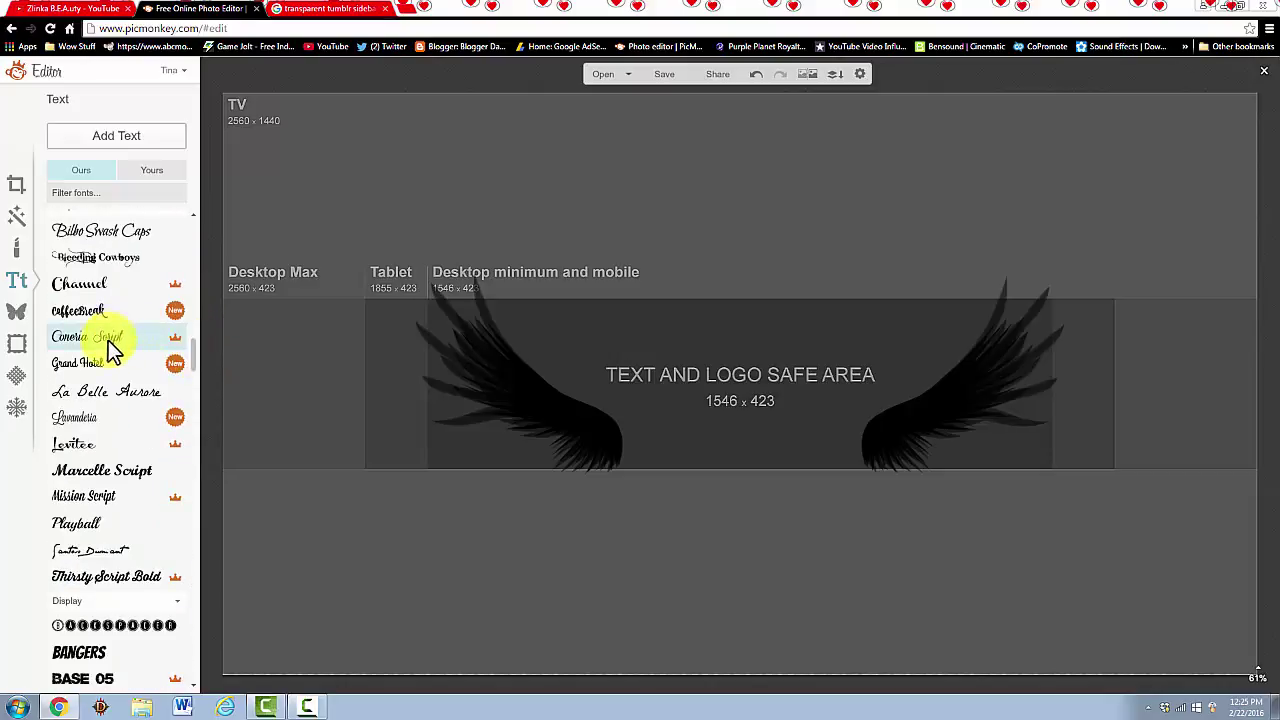
pyautogui.moveTo(195, 352); pyautogui.dragTo(222, 581)
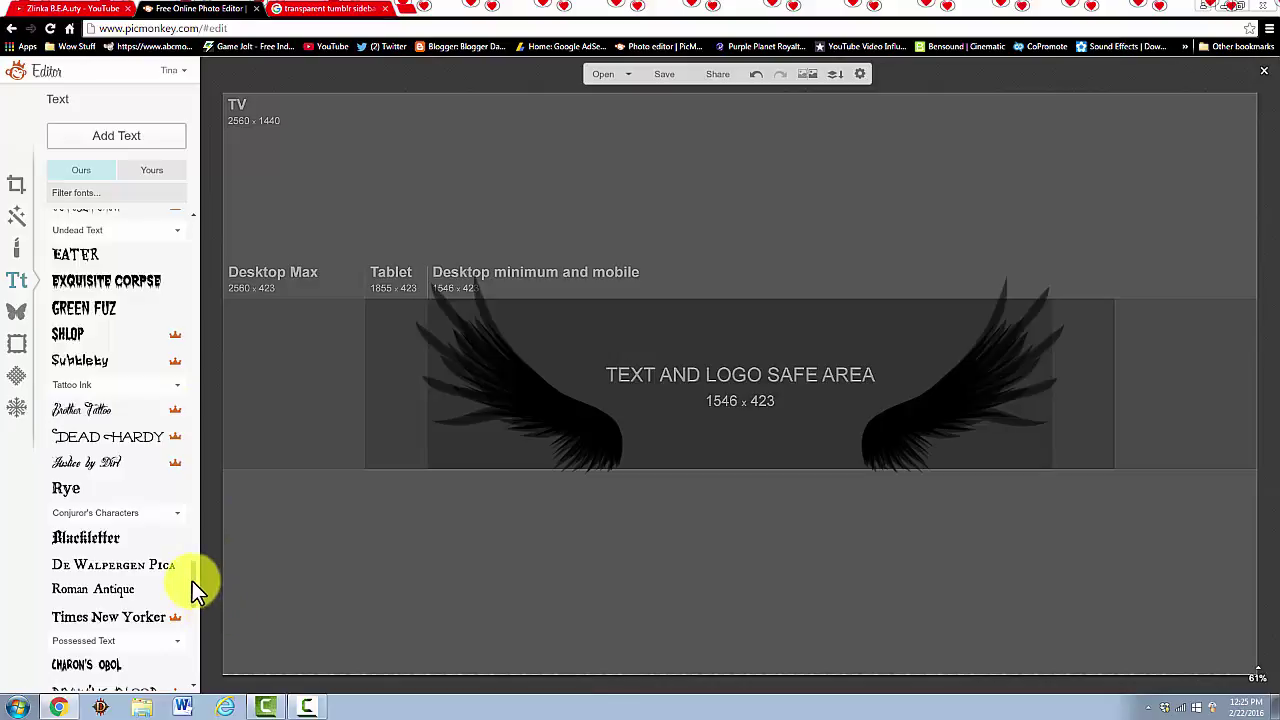
pyautogui.scroll(-1, 192, 581)
pyautogui.scroll(-2, 201, 607)
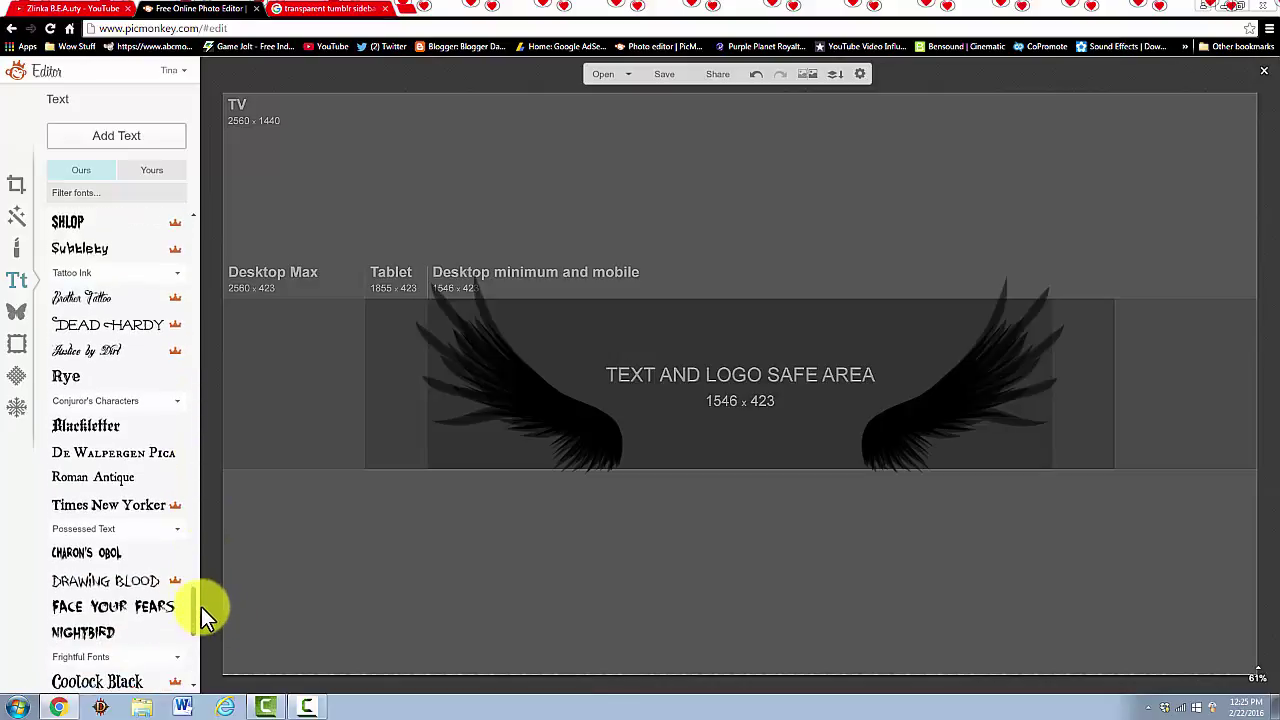
pyautogui.scroll(-3, 201, 607)
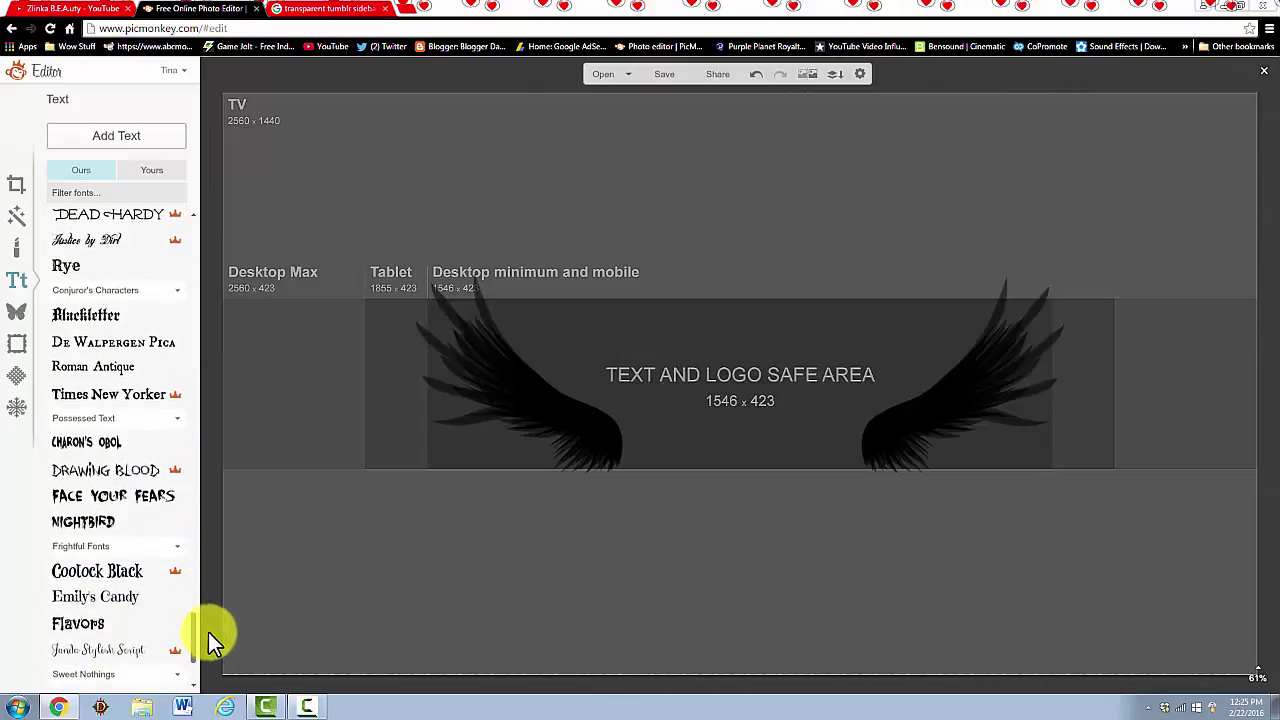
pyautogui.scroll(-3, 208, 632)
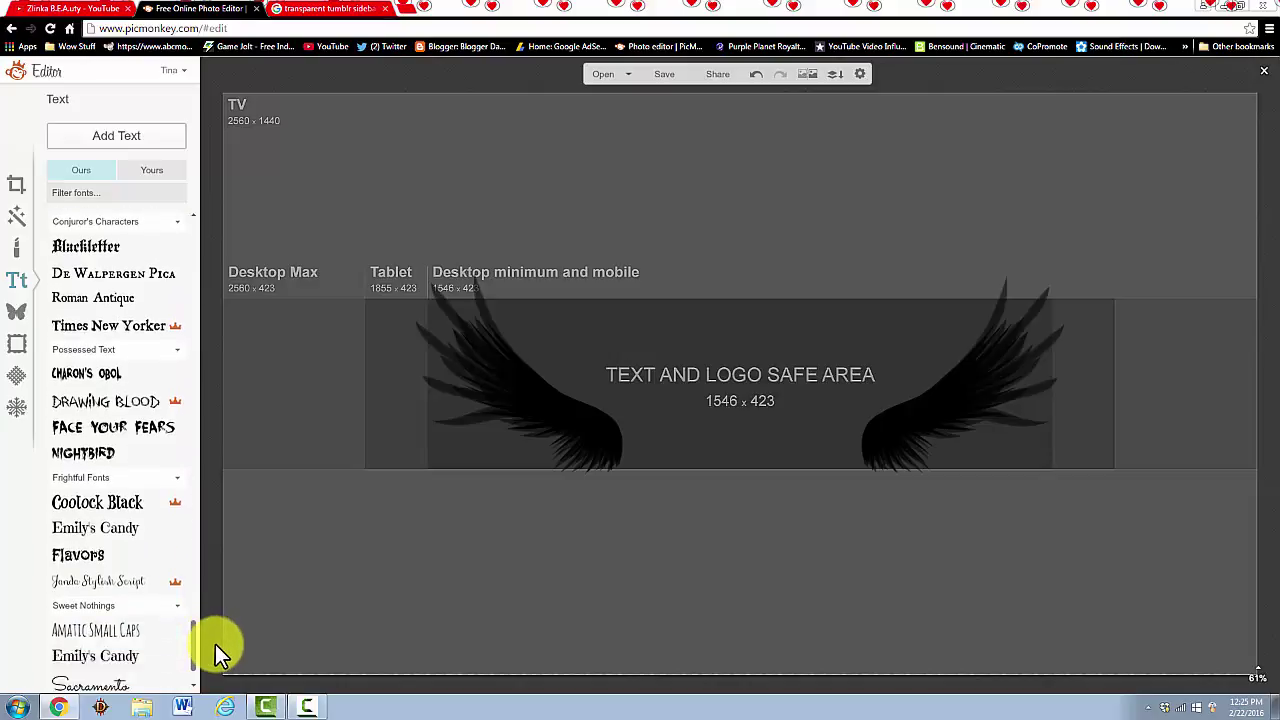
# - Add 'Wings and Personality' in Yanda Stylish Script and move it above the safe-area label
pyautogui.click(97, 548)
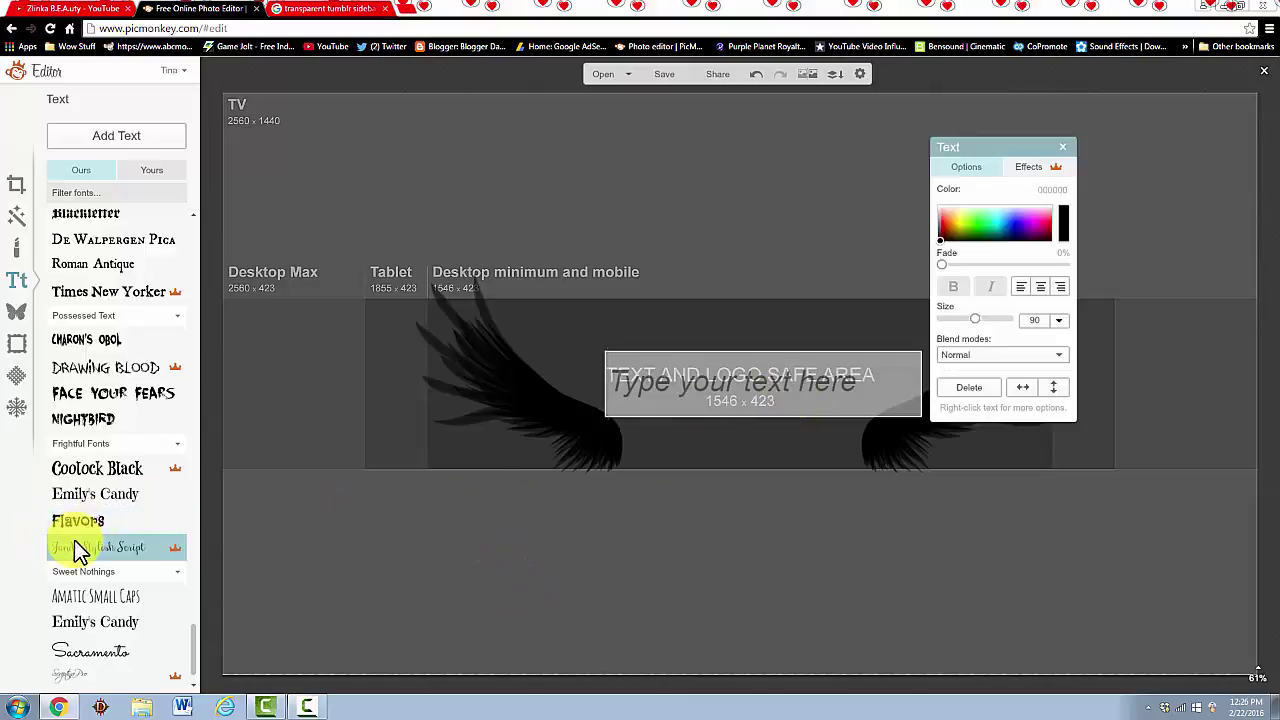
pyautogui.click(114, 134)
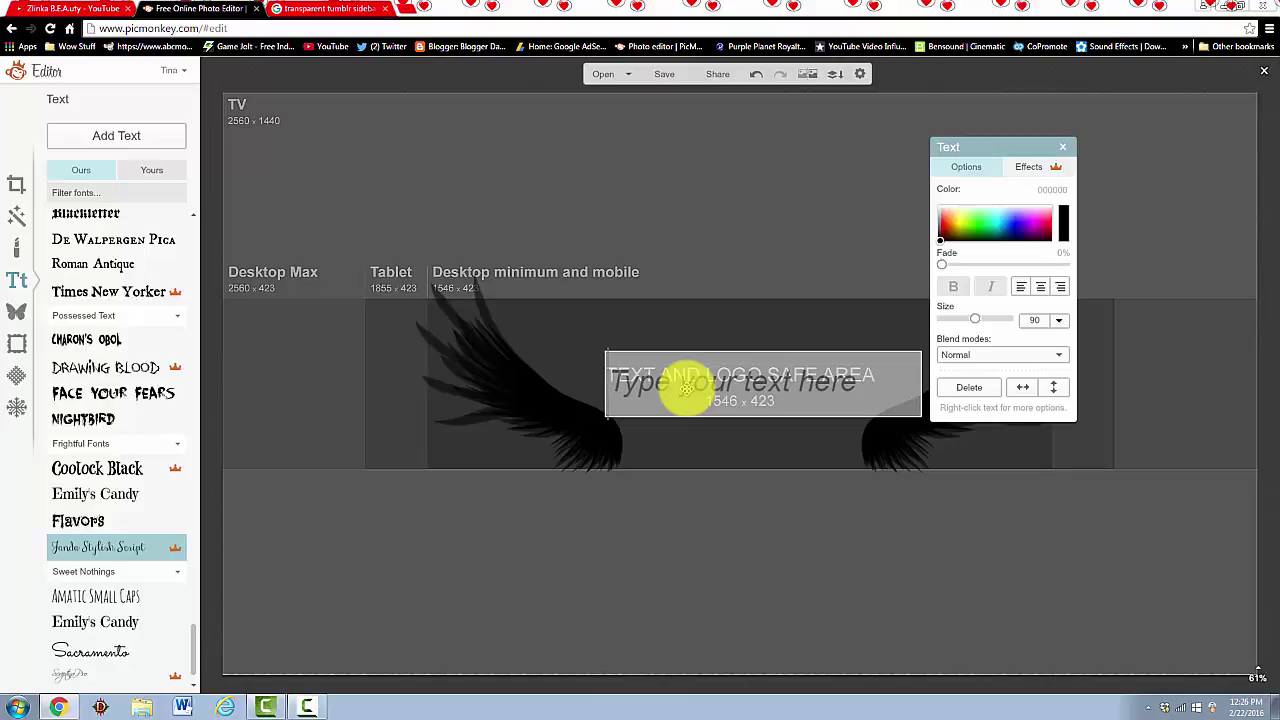
pyautogui.write('Wing')
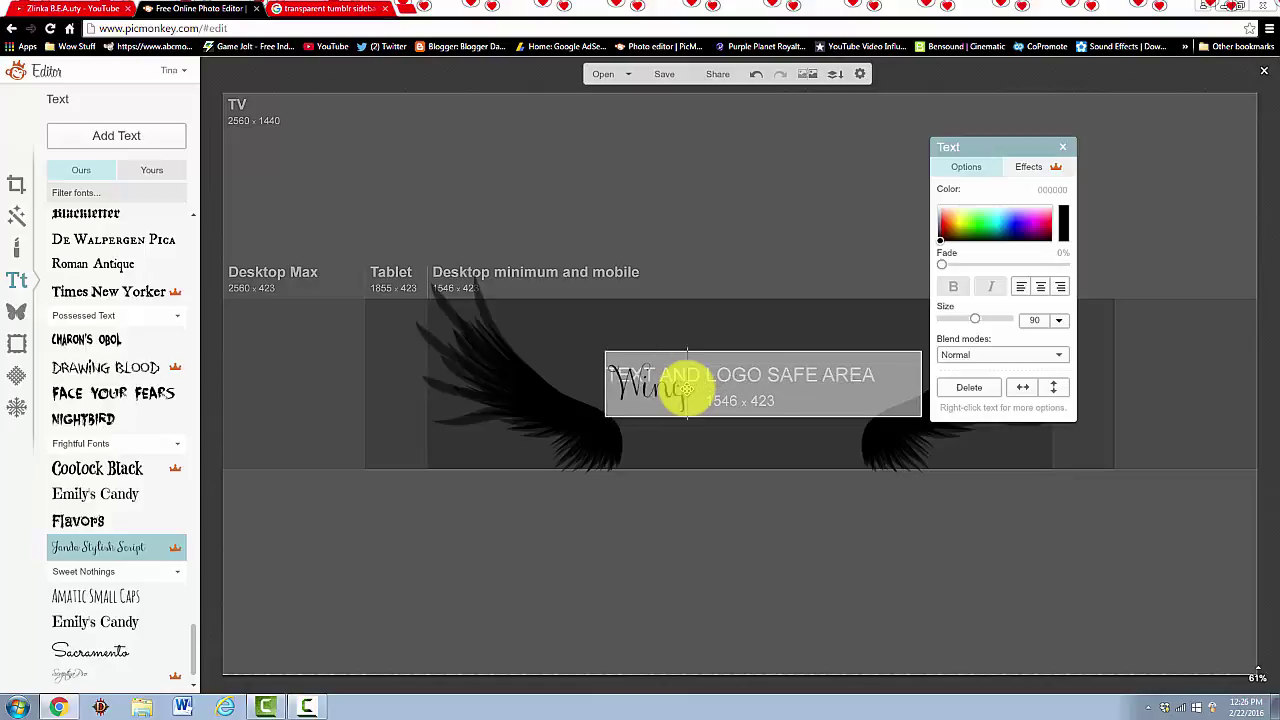
pyautogui.write('s and Personality')
pyautogui.click(795, 385)
pyautogui.moveTo(797, 388); pyautogui.dragTo(778, 336)
pyautogui.click(106, 546)
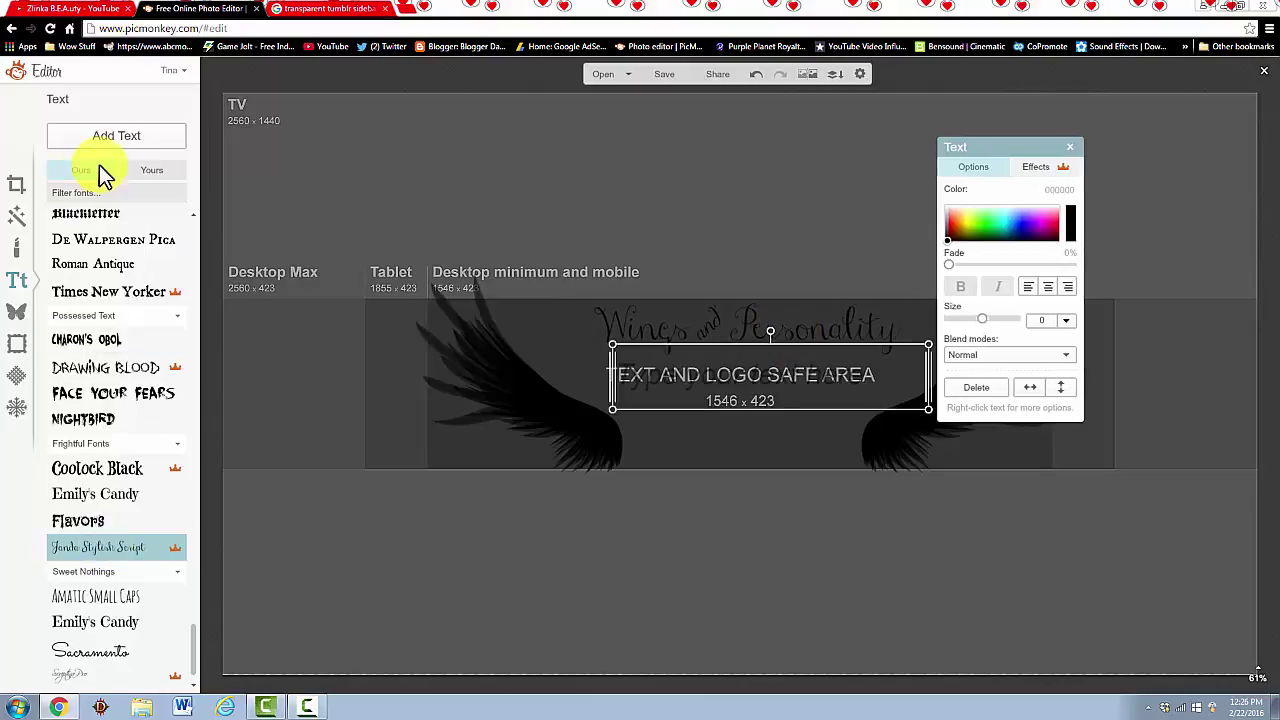
# - Add a text box reading 'Videos Every:', Monday, Wednesday, Friday on separate lines
pyautogui.click(120, 145)
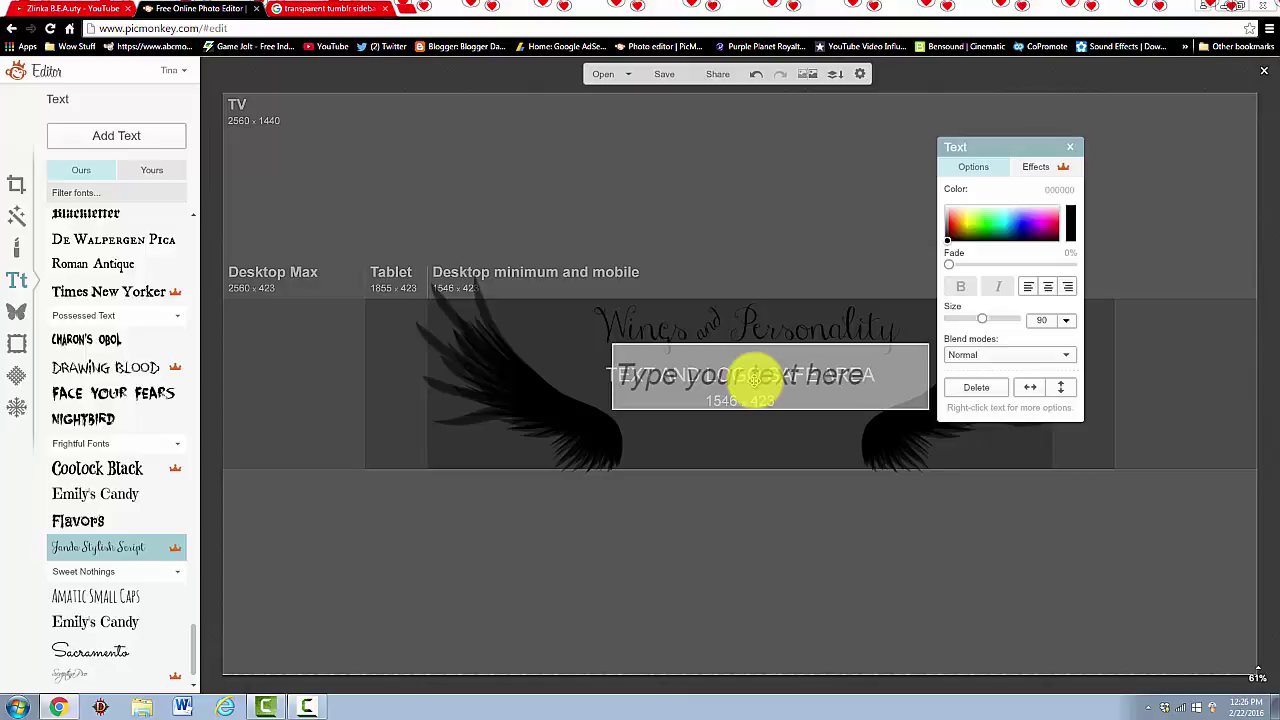
pyautogui.write('Videos')
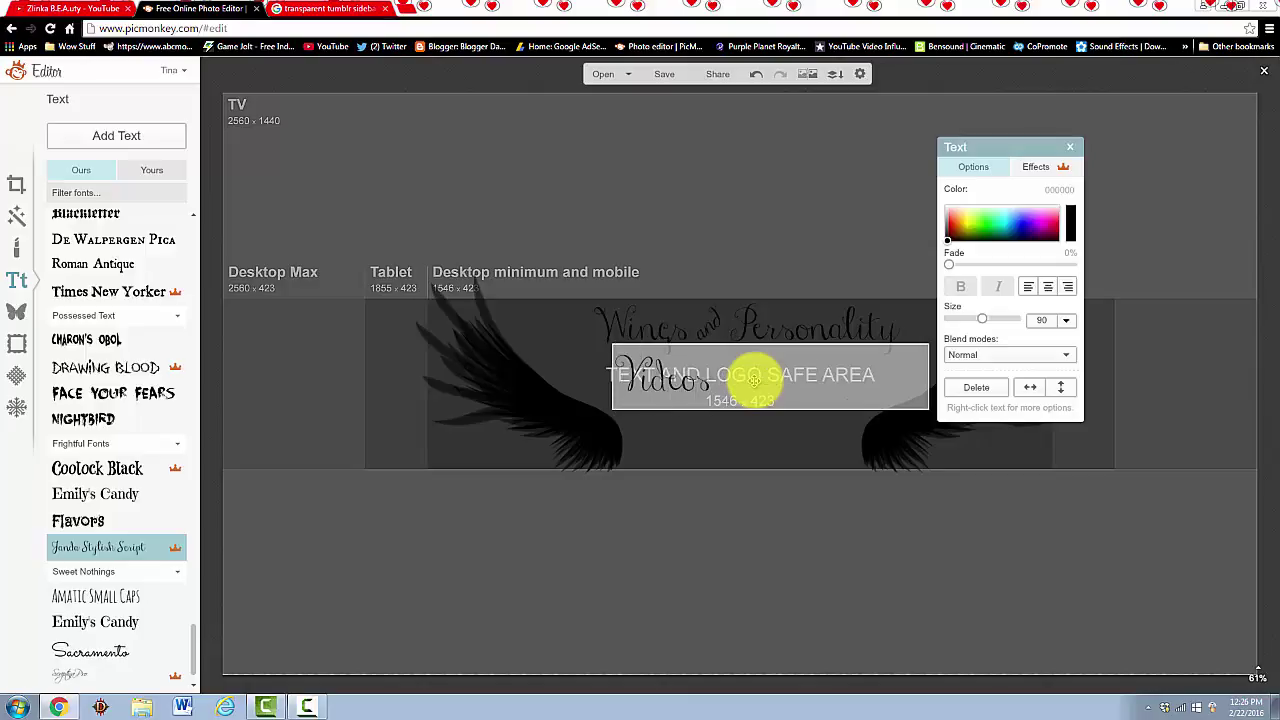
pyautogui.write(' Every:')
pyautogui.press('Return')
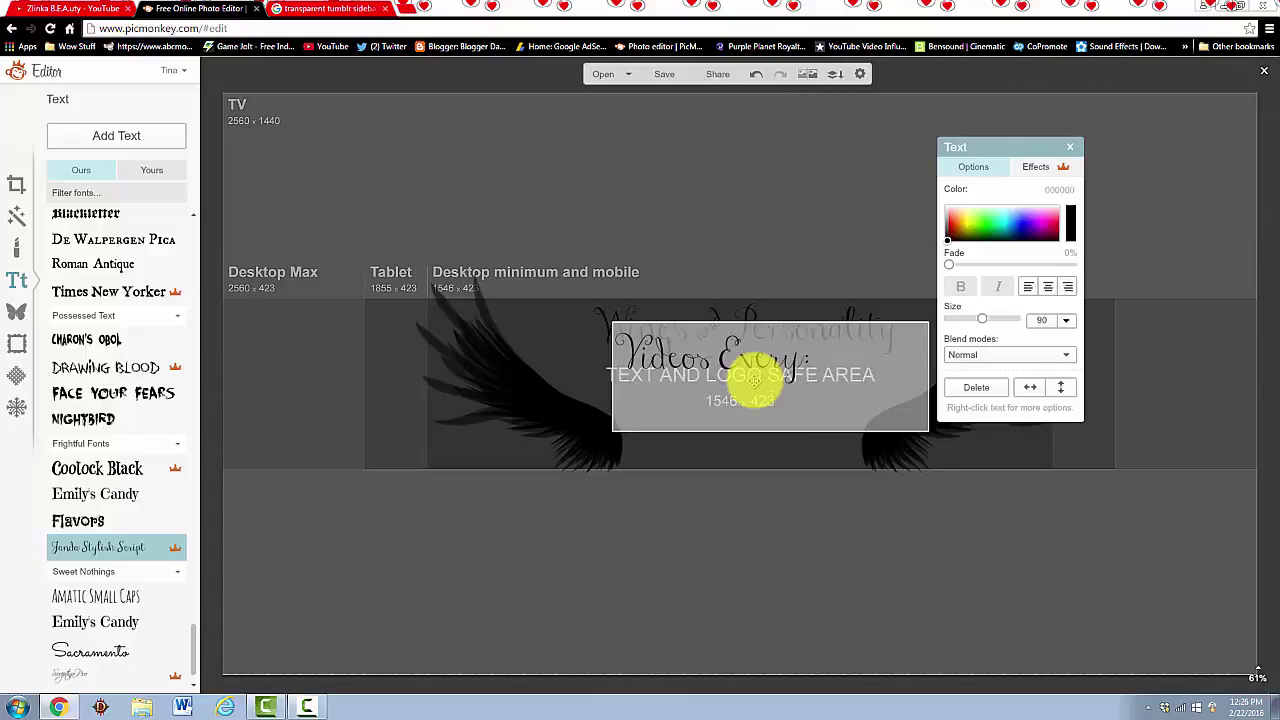
pyautogui.write('Monday')
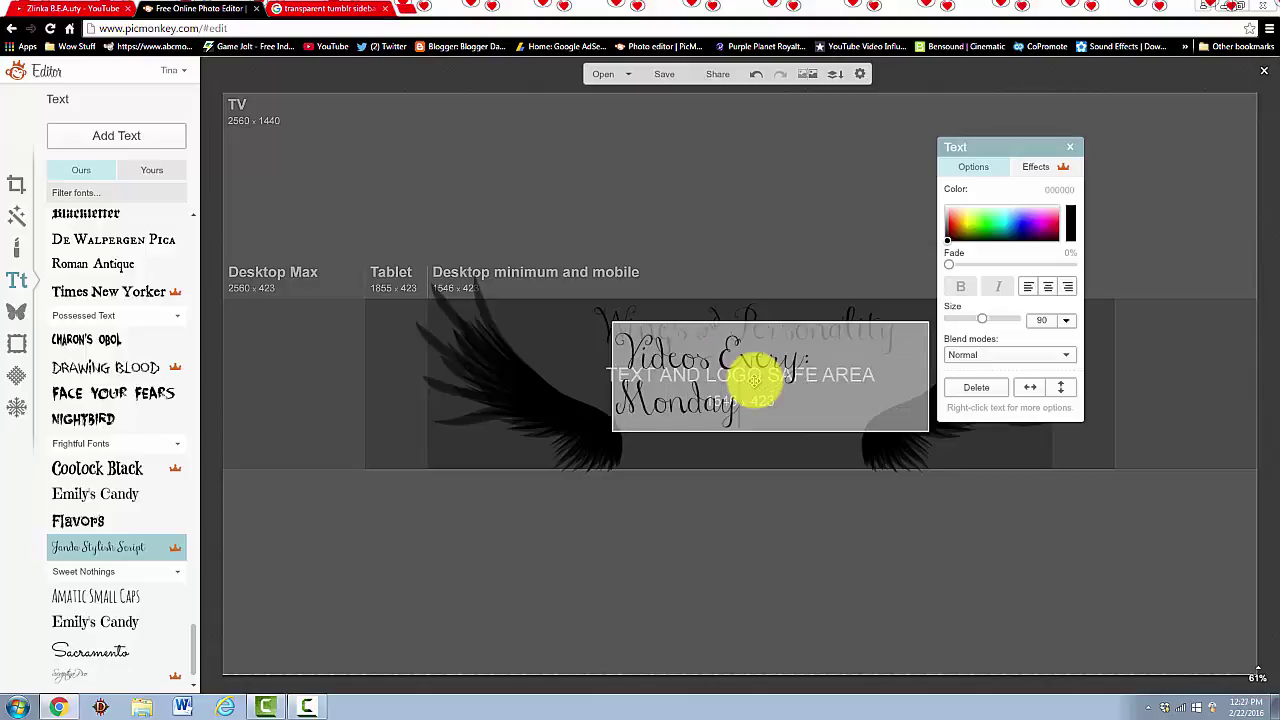
pyautogui.press('Return')
pyautogui.write('Wednesday')
pyautogui.press('Return')
pyautogui.write('Friday')
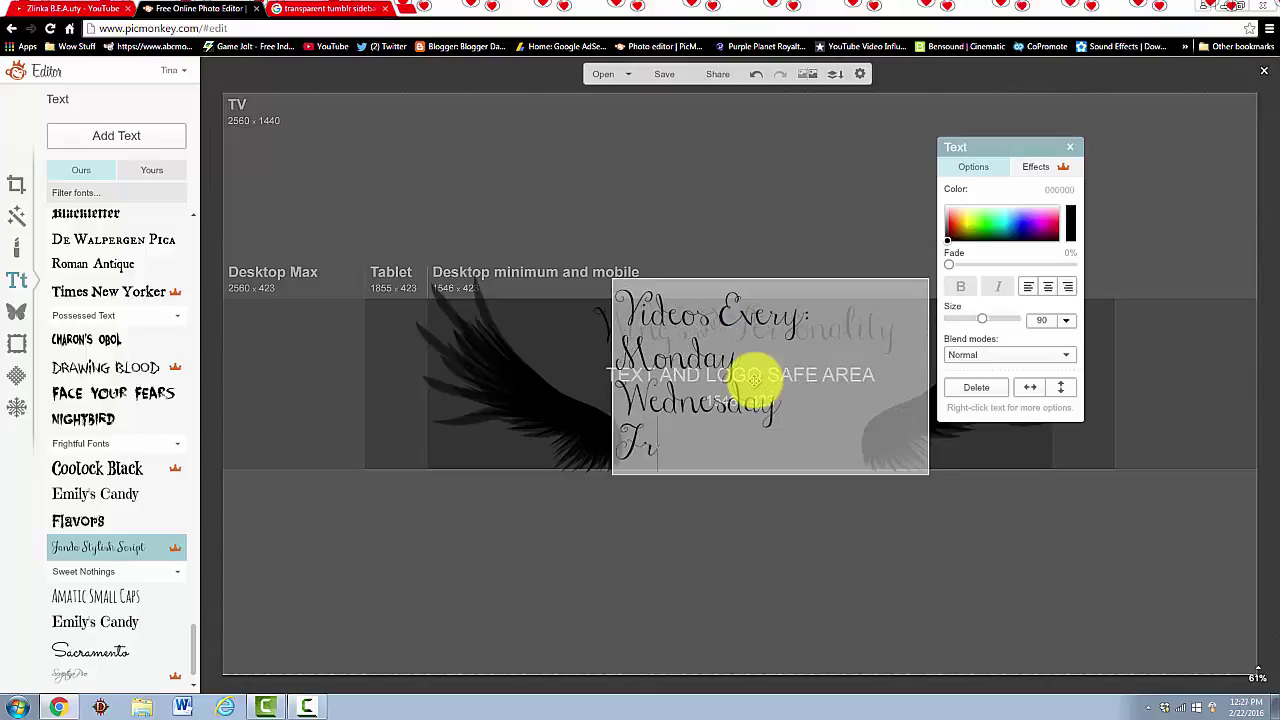
# - Add a topics text box (Makeup, Diy, Demos and Reviews, Personality) and place it beside the schedule
pyautogui.click(741, 365)
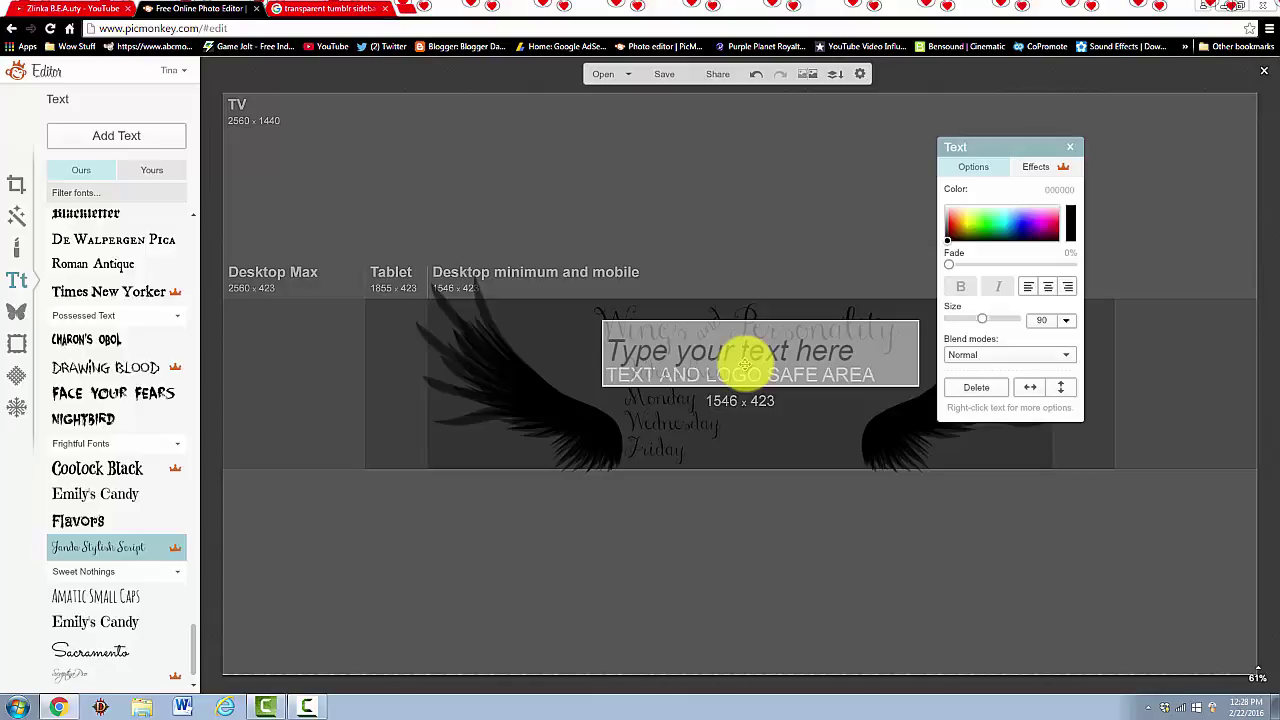
pyautogui.write('Makeup')
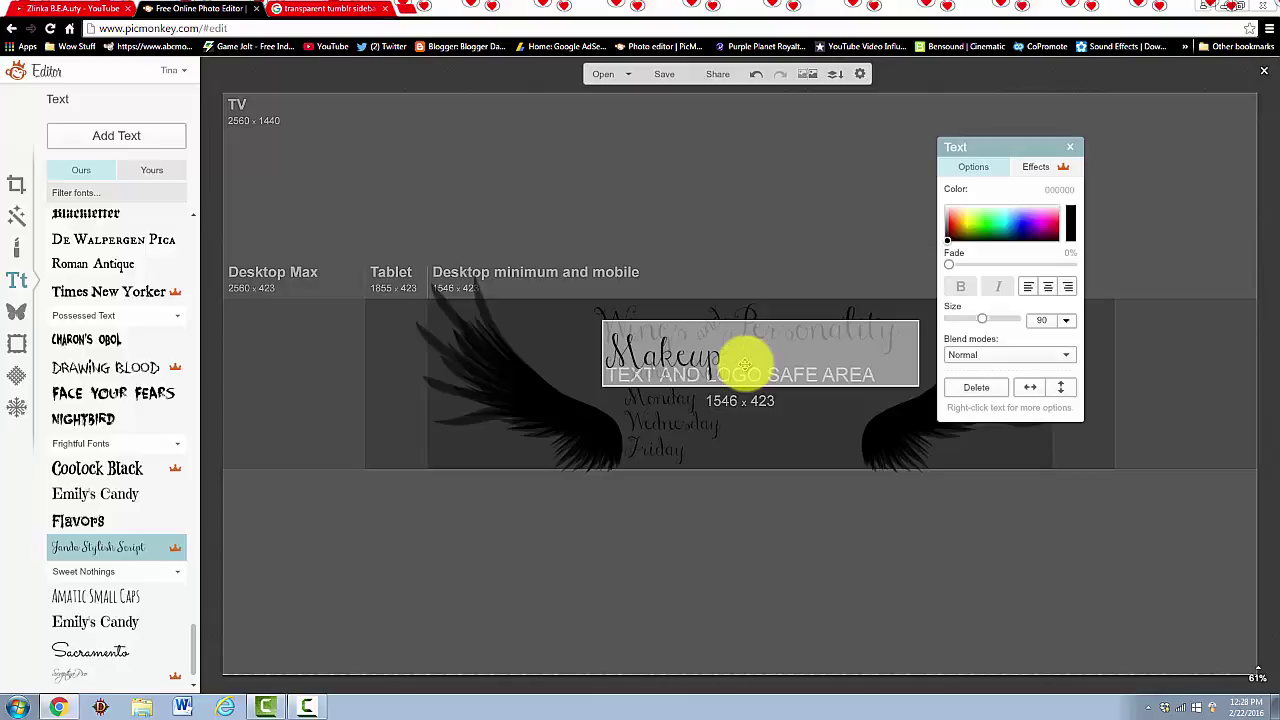
pyautogui.press('Return')
pyautogui.write('Diy')
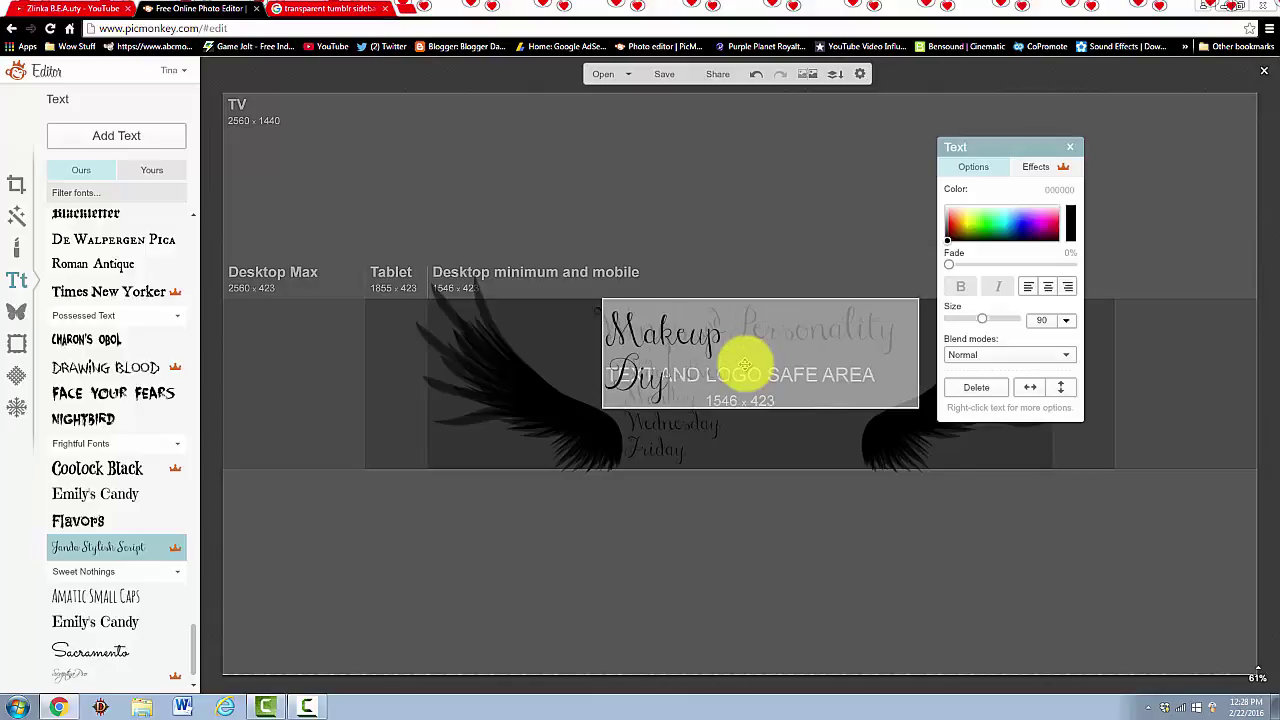
pyautogui.press('Return')
pyautogui.write('Demos')
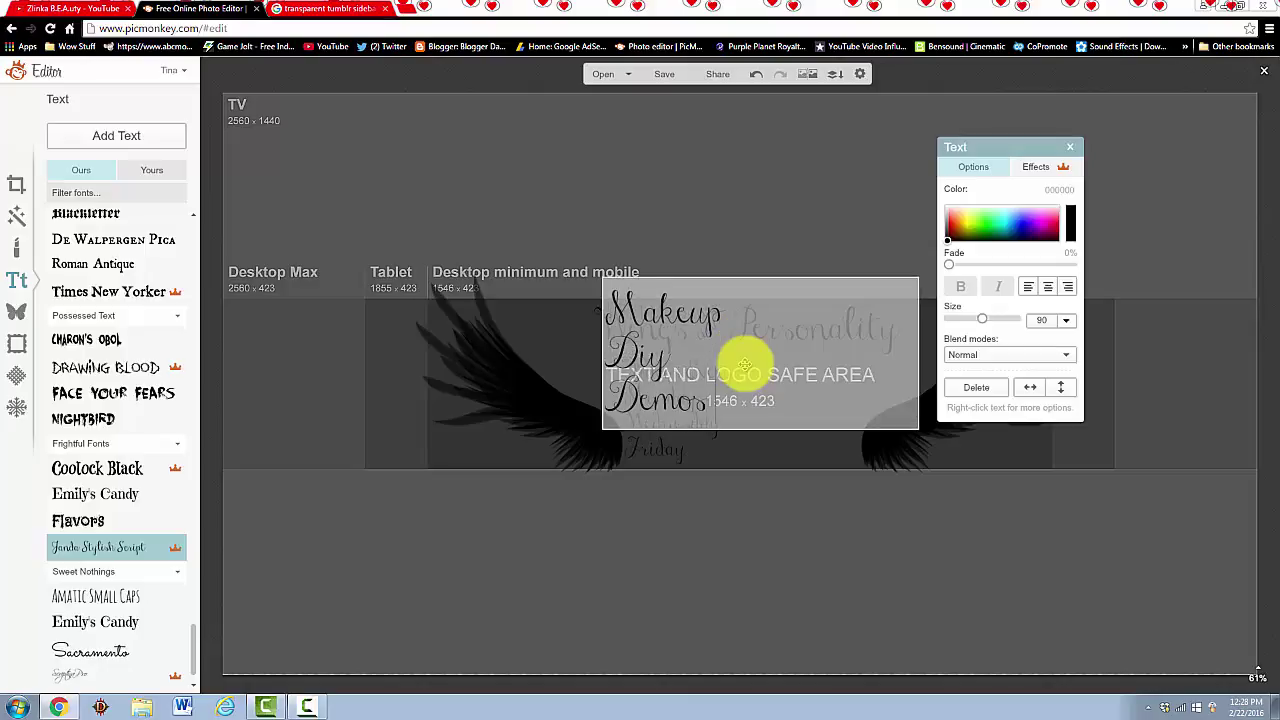
pyautogui.write(' and Reviews')
pyautogui.press('Return')
pyautogui.write('Personality')
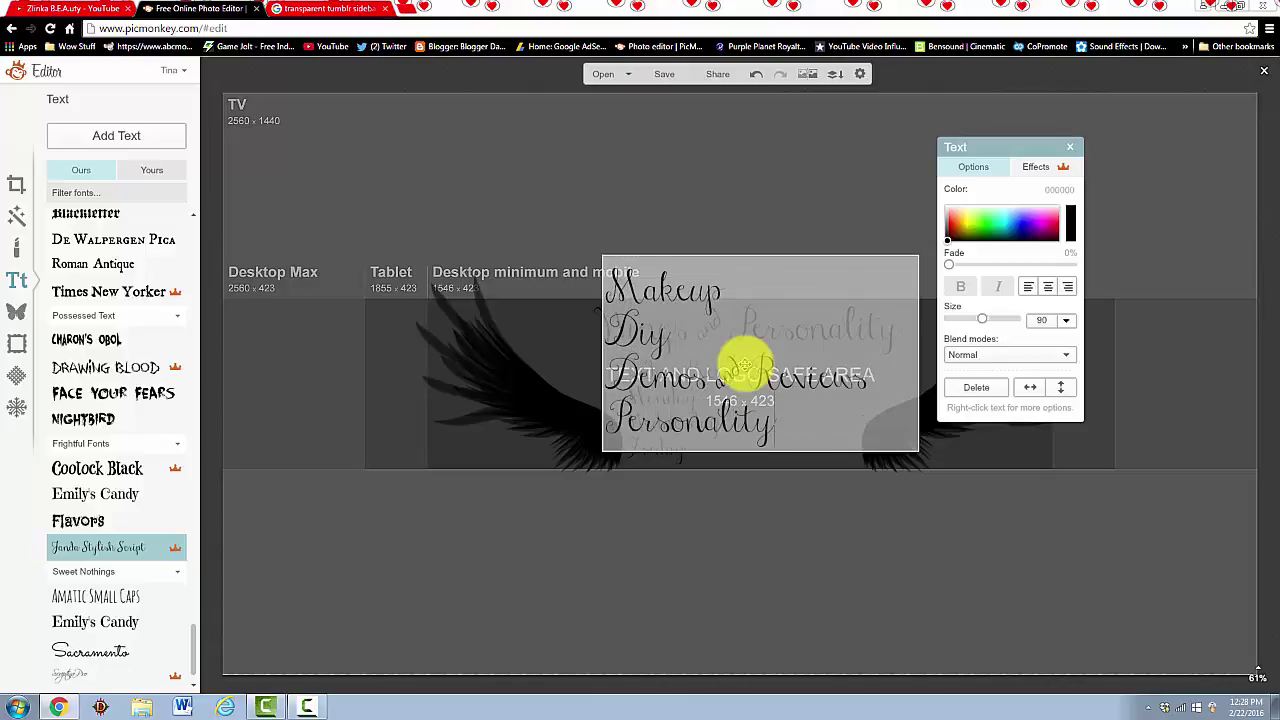
pyautogui.click(921, 455)
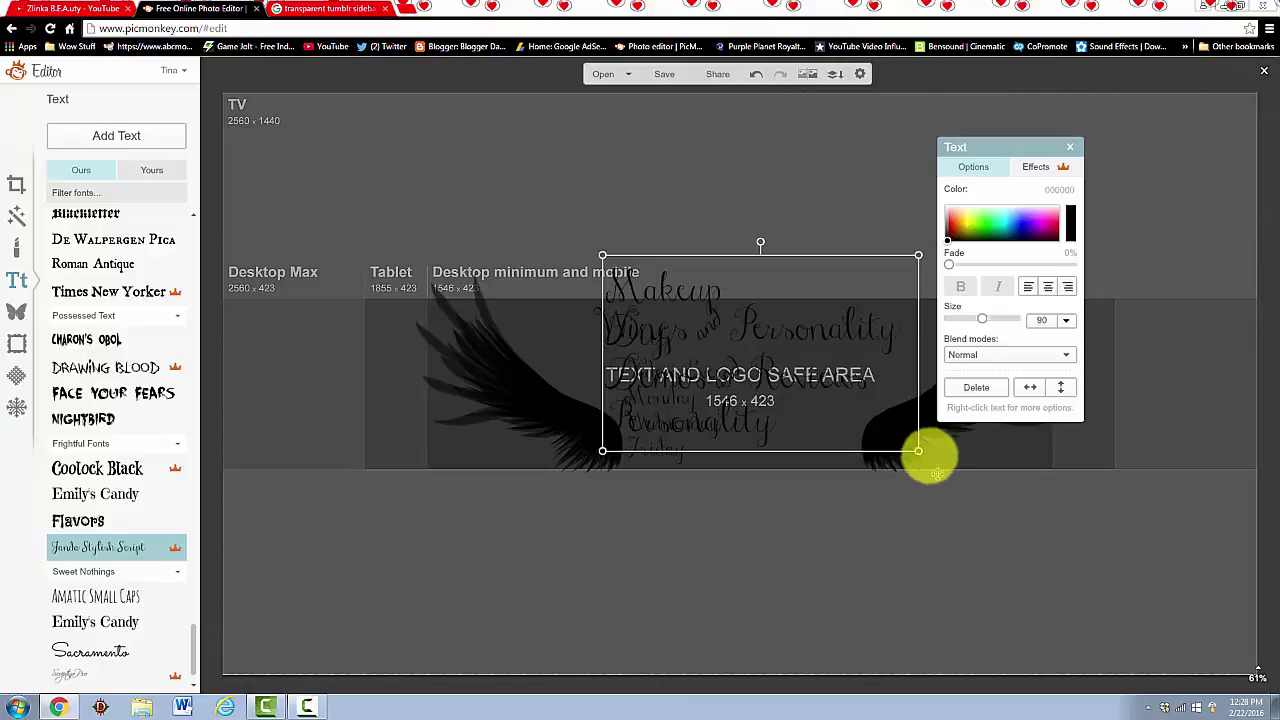
pyautogui.moveTo(920, 450); pyautogui.dragTo(873, 462)
pyautogui.moveTo(814, 429); pyautogui.dragTo(821, 448)
# - Check the topics and schedule text layers, then select the Wings and Personality title
pyautogui.click(871, 507)
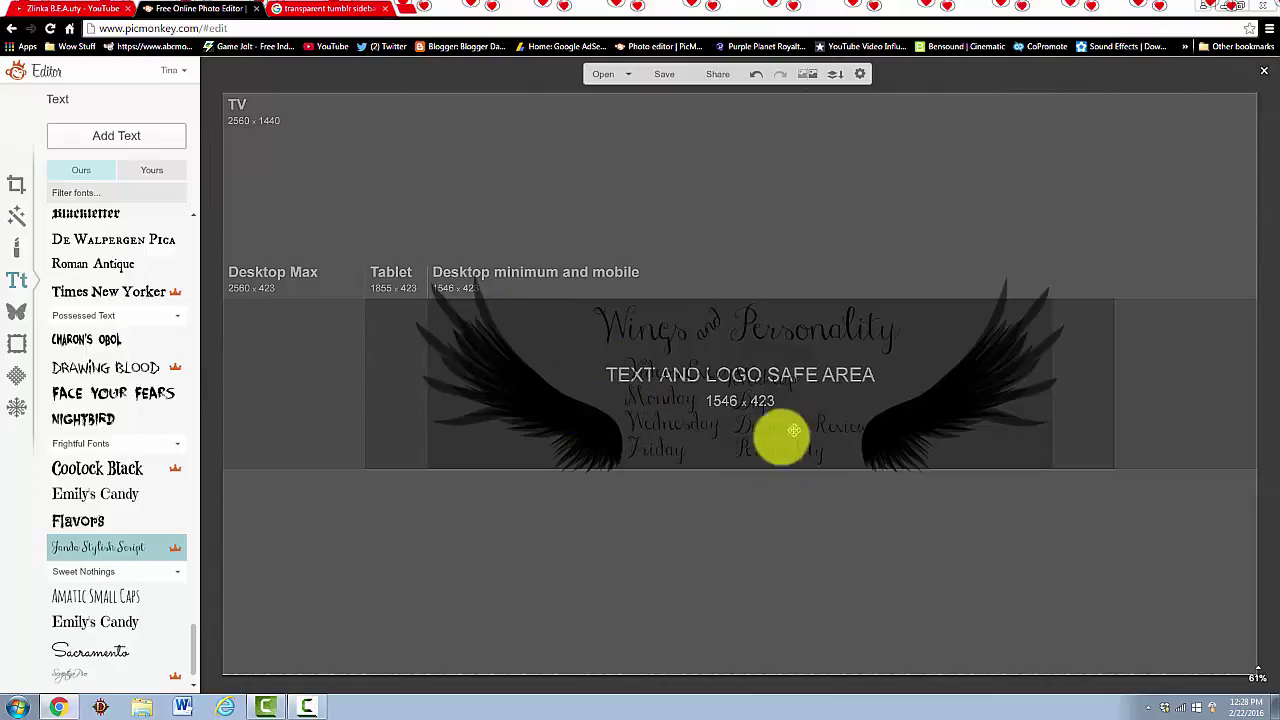
pyautogui.click(696, 428)
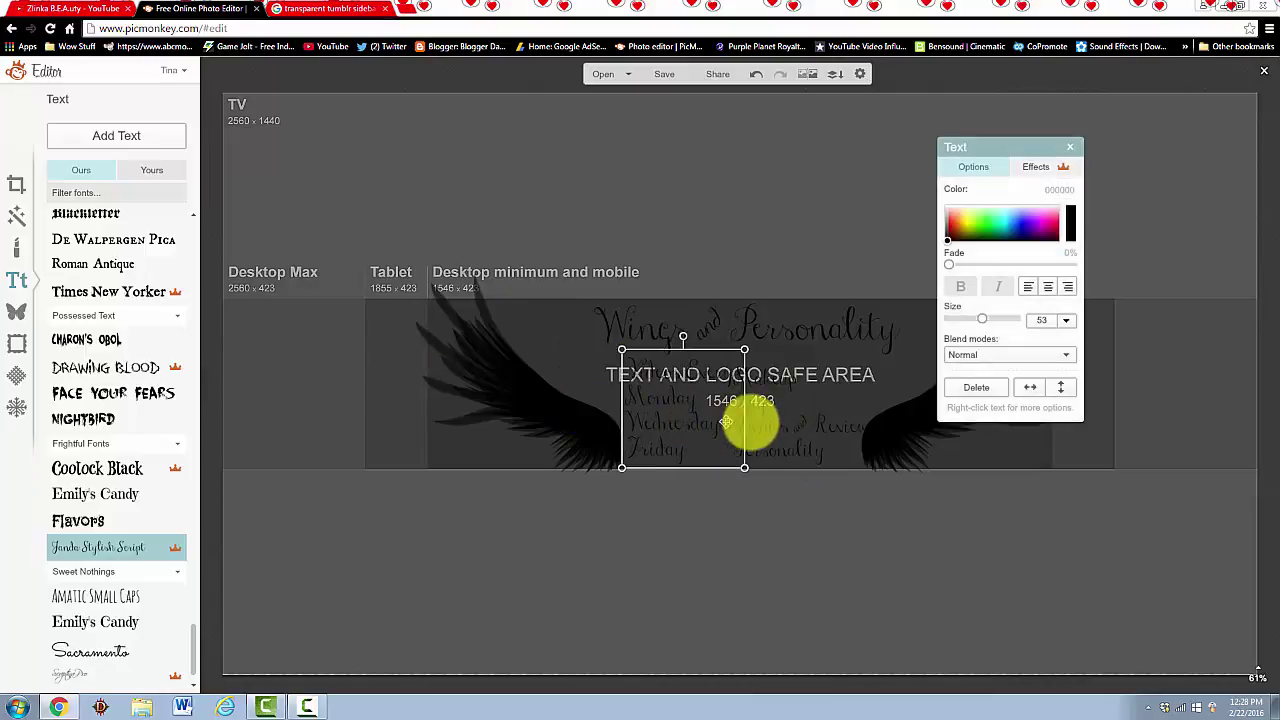
pyautogui.click(836, 507)
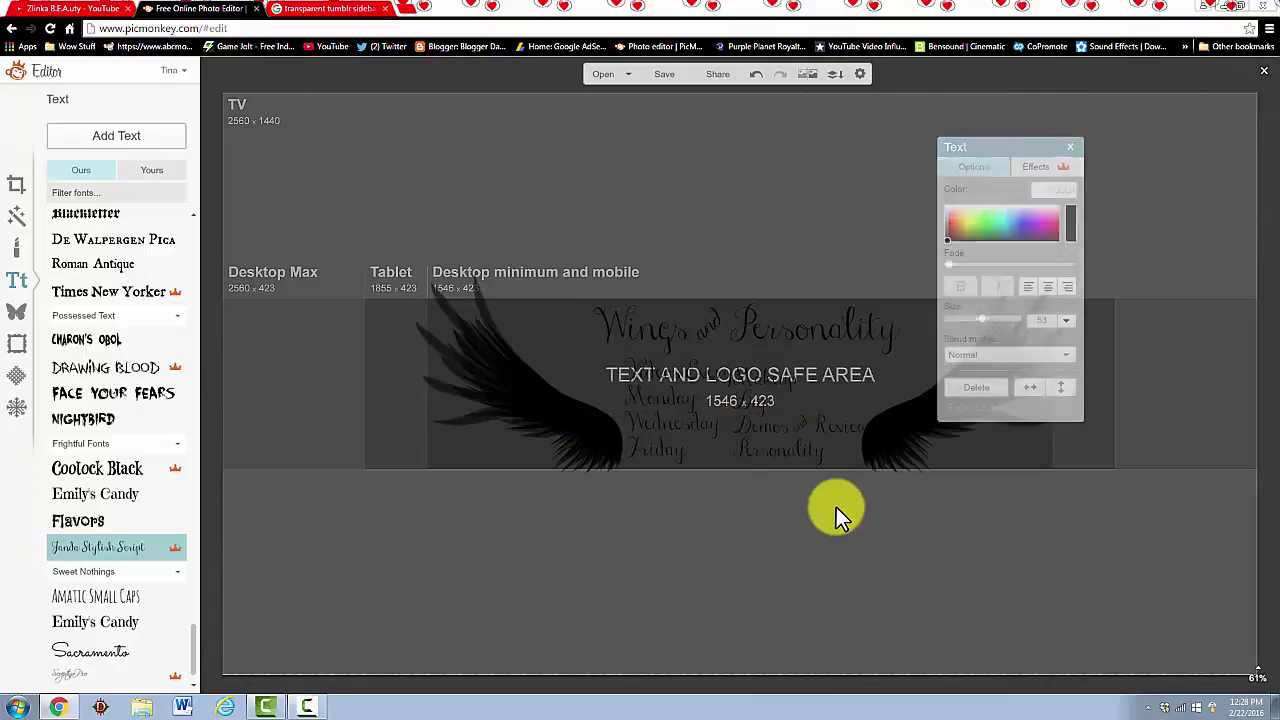
pyautogui.click(826, 328)
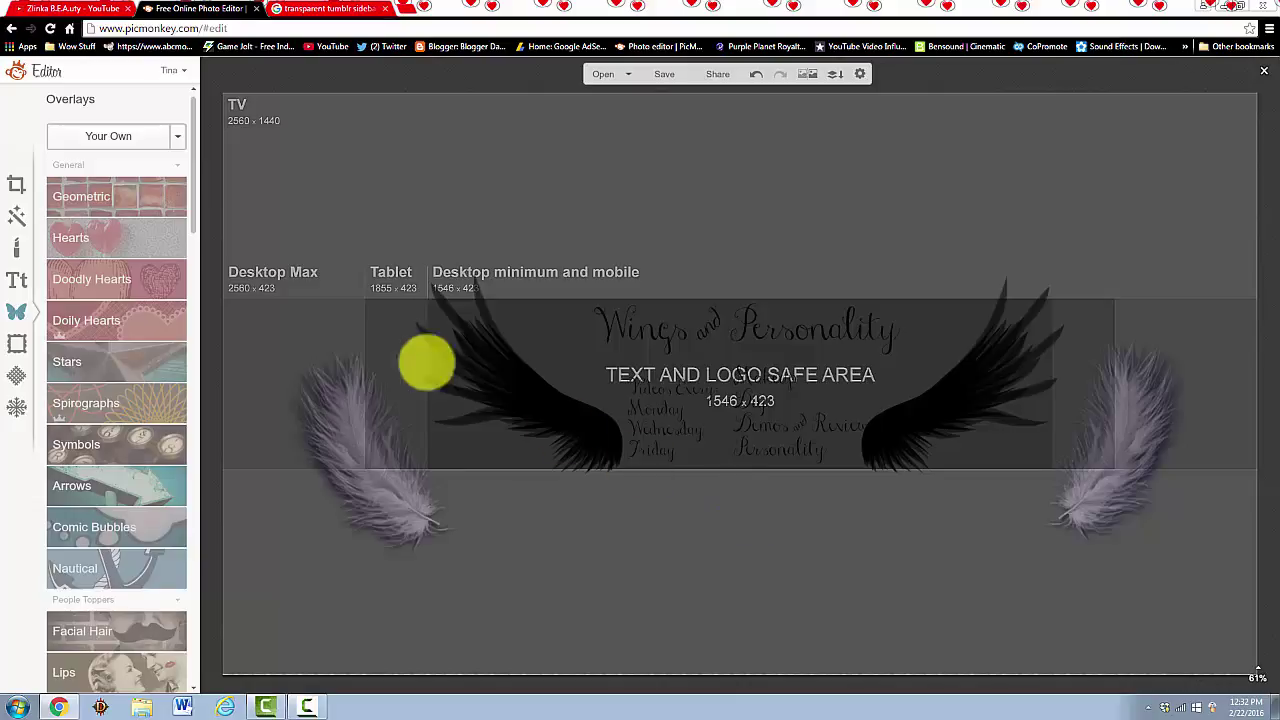
# - Open the Draw effect from the Artsy section of the Effects list
pyautogui.click(20, 225)
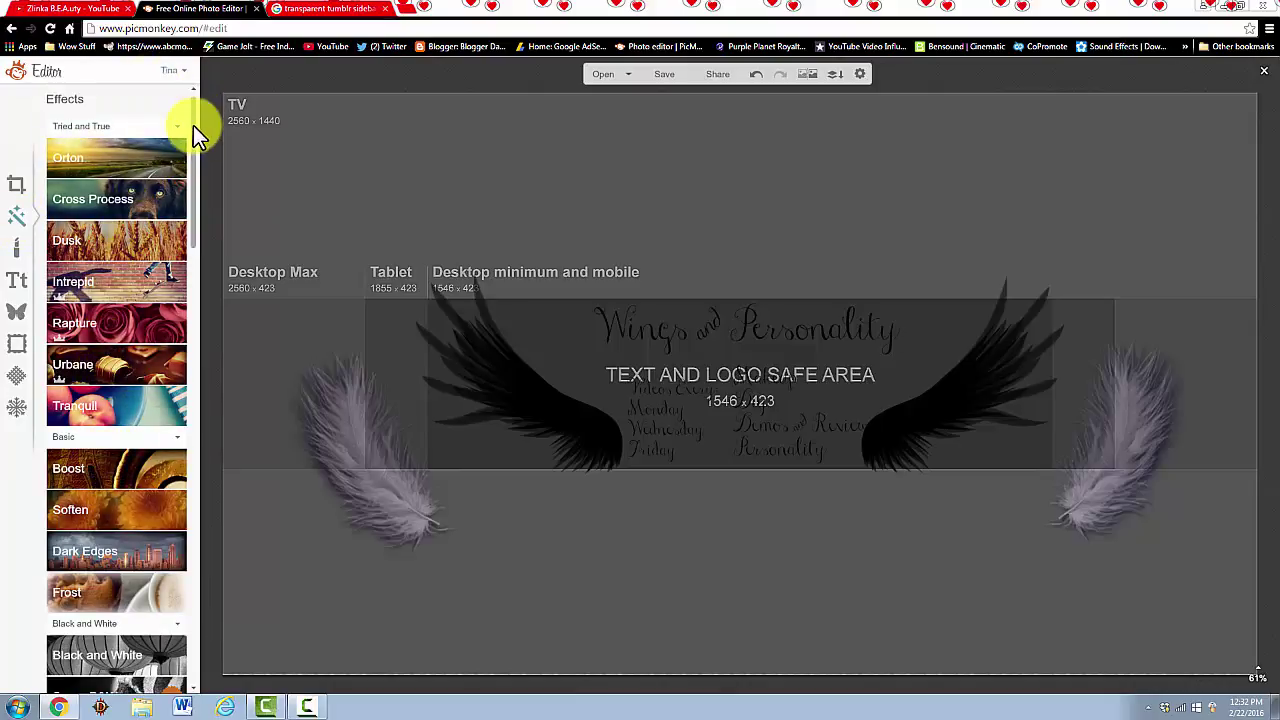
pyautogui.moveTo(193, 127); pyautogui.dragTo(208, 564)
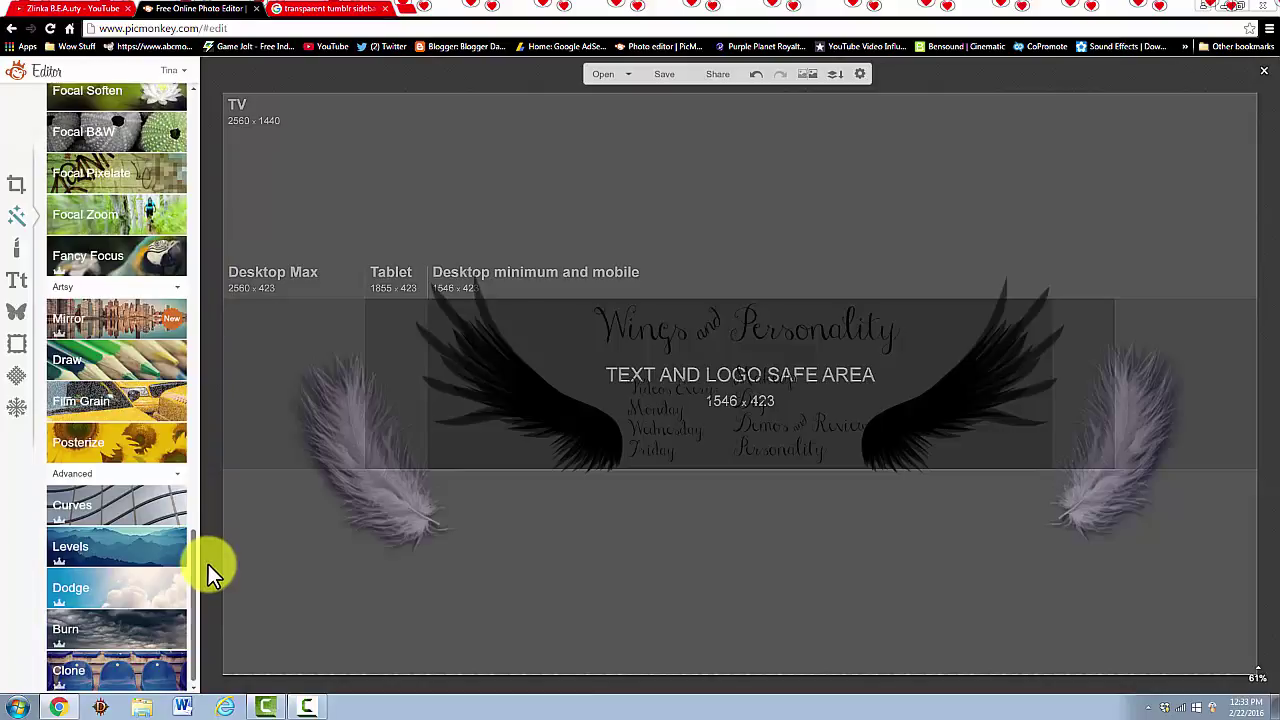
pyautogui.click(106, 368)
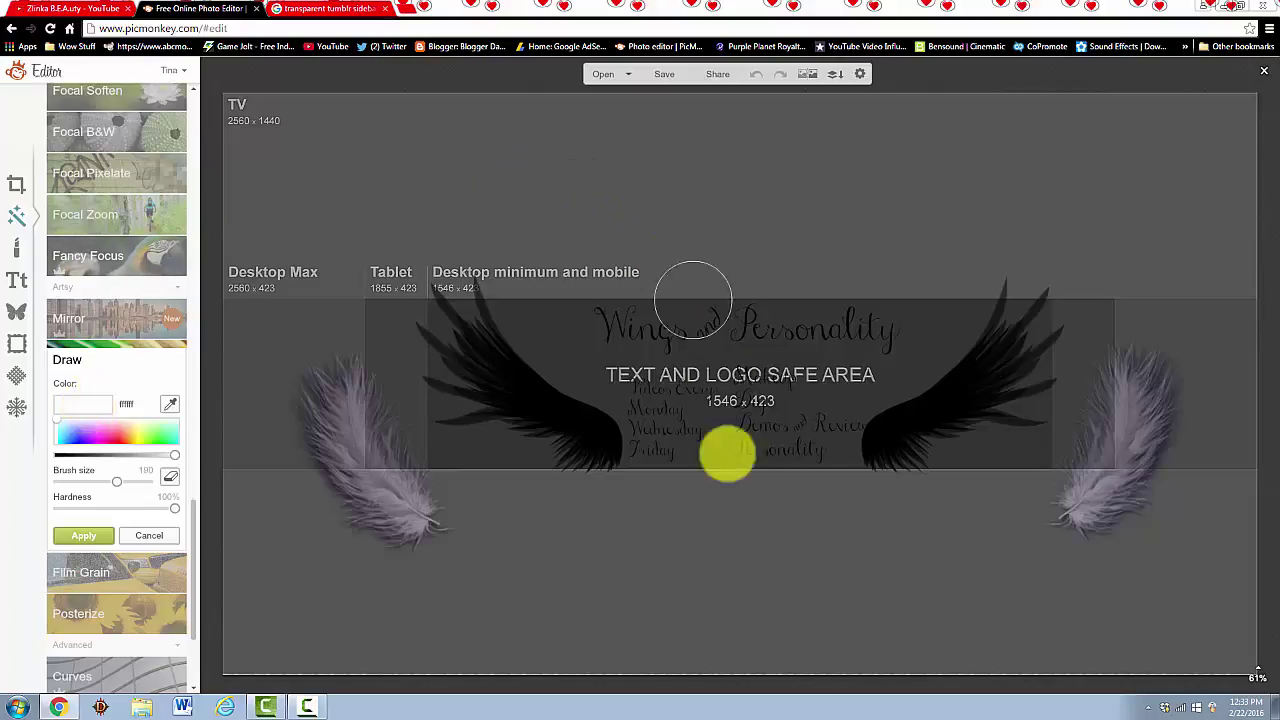
# - Enlarge the white Draw brush to 559 and paint over the feathers and grey template areas
pyautogui.moveTo(116, 481); pyautogui.dragTo(146, 487)
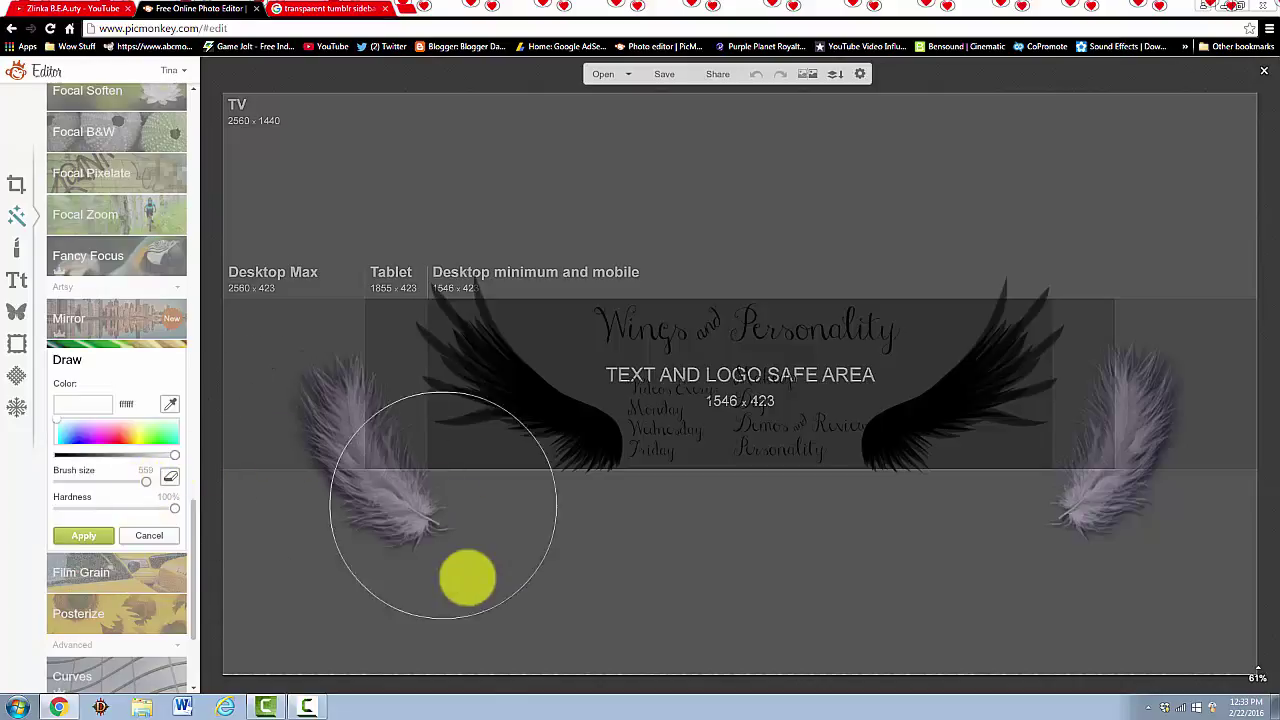
pyautogui.moveTo(303, 606)
pyautogui.mouseDown()
pyautogui.moveTo(280, 419)
pyautogui.moveTo(235, 223)
pyautogui.moveTo(235, 198)
pyautogui.moveTo(271, 151)
pyautogui.moveTo(329, 137)
pyautogui.moveTo(486, 171)
pyautogui.moveTo(466, 245)
pyautogui.moveTo(457, 519)
pyautogui.moveTo(415, 621)
pyautogui.moveTo(387, 622)
pyautogui.moveTo(352, 494)
pyautogui.moveTo(359, 269)
pyautogui.moveTo(398, 196)
pyautogui.moveTo(481, 134)
pyautogui.moveTo(613, 129)
pyautogui.moveTo(886, 166)
pyautogui.moveTo(1221, 164)
pyautogui.moveTo(1248, 182)
pyautogui.moveTo(1253, 255)
pyautogui.moveTo(1229, 356)
pyautogui.moveTo(1231, 616)
pyautogui.moveTo(1210, 669)
pyautogui.moveTo(1048, 677)
pyautogui.moveTo(620, 626)
pyautogui.moveTo(474, 646)
pyautogui.moveTo(596, 286)
pyautogui.moveTo(956, 274)
pyautogui.moveTo(1034, 286)
pyautogui.moveTo(1069, 313)
pyautogui.moveTo(1057, 530)
pyautogui.moveTo(1021, 541)
pyautogui.moveTo(935, 522)
pyautogui.moveTo(853, 464)
pyautogui.moveTo(800, 449)
pyautogui.moveTo(737, 468)
pyautogui.moveTo(606, 471)
pyautogui.mouseUp()
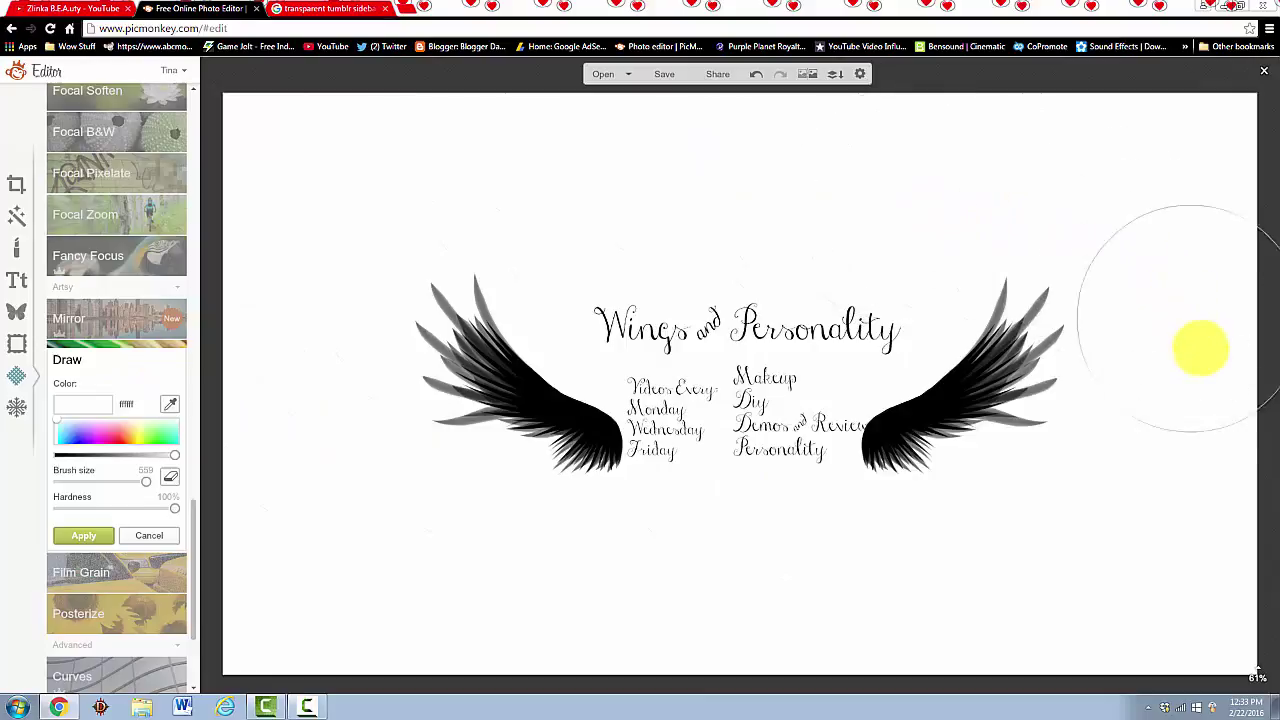
# - Apply the white paint and save the banner as the JPG 'Wingsart' in the Youtube Banner folder
pyautogui.click(86, 534)
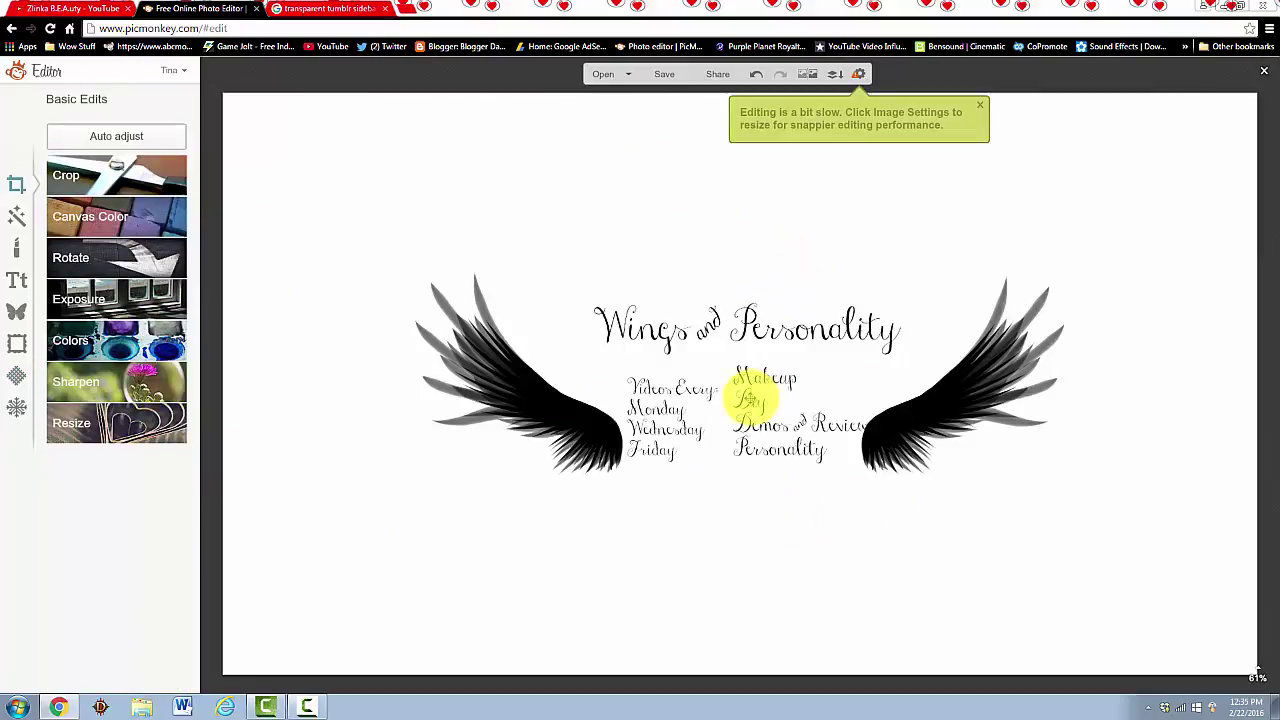
pyautogui.click(662, 73)
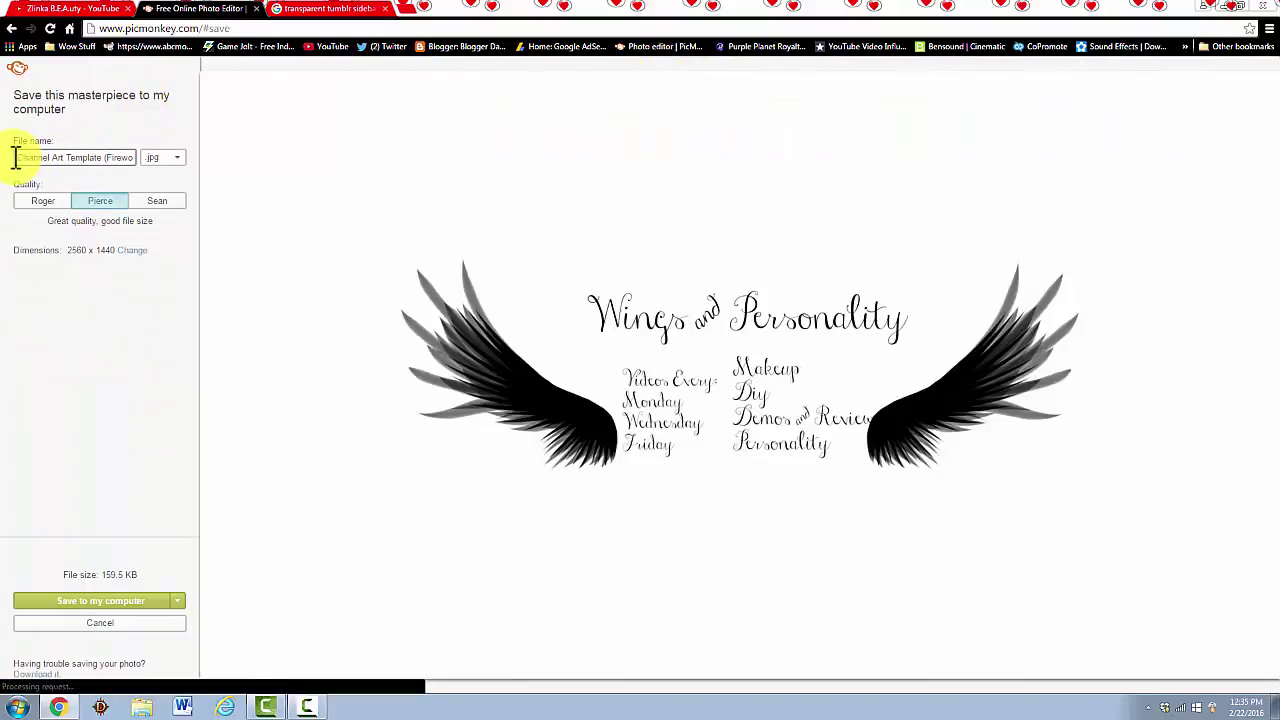
pyautogui.moveTo(19, 157); pyautogui.dragTo(196, 157)
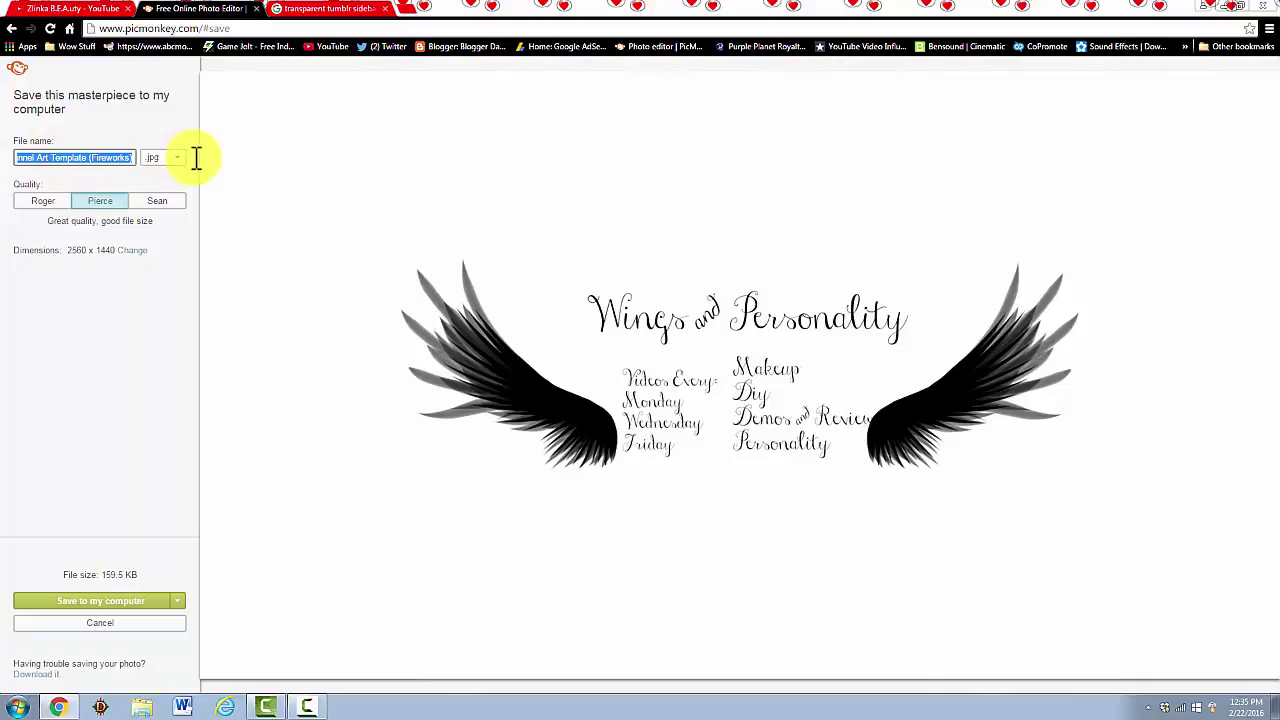
pyautogui.write('WingsC')
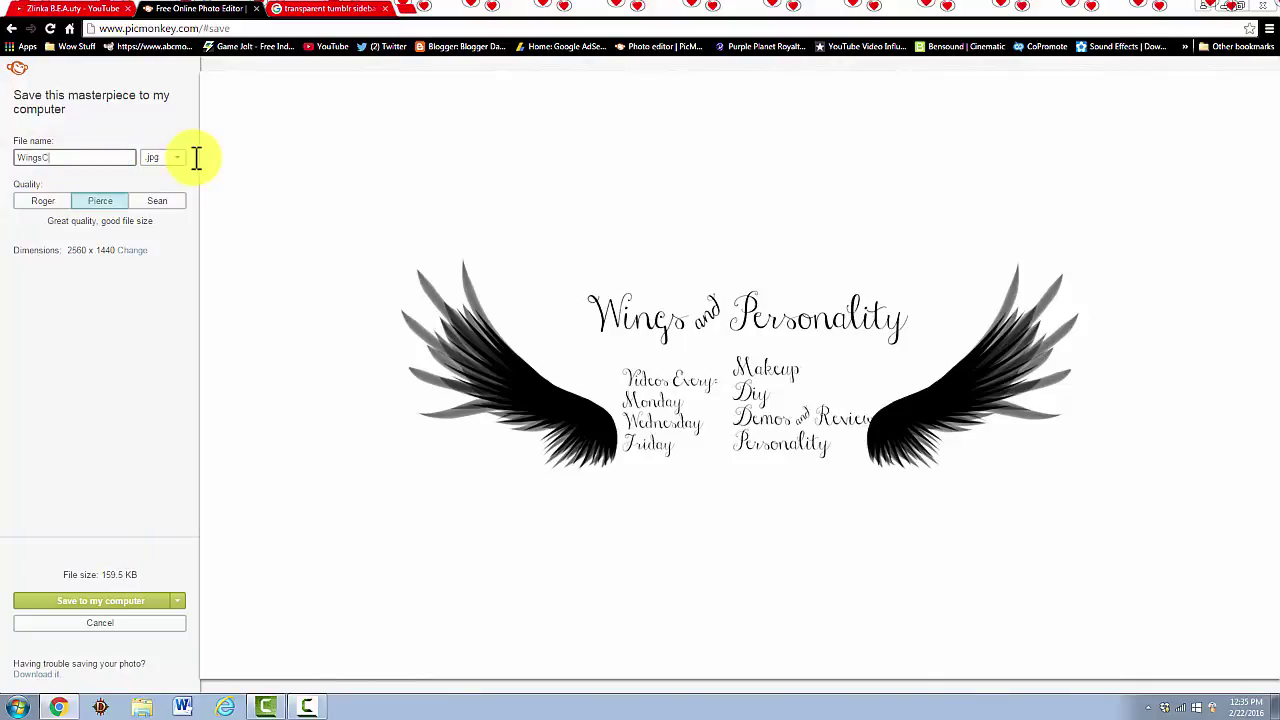
pyautogui.write('art')
pyautogui.click(94, 600)
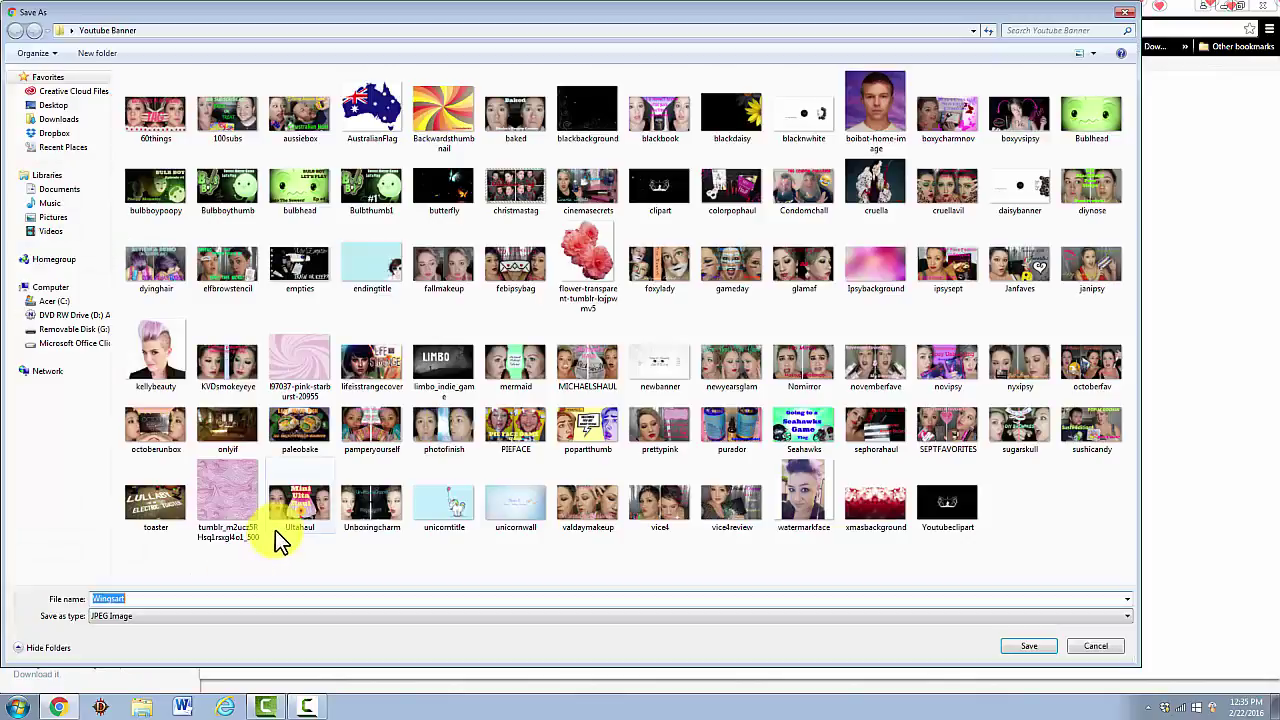
pyautogui.click(1029, 645)
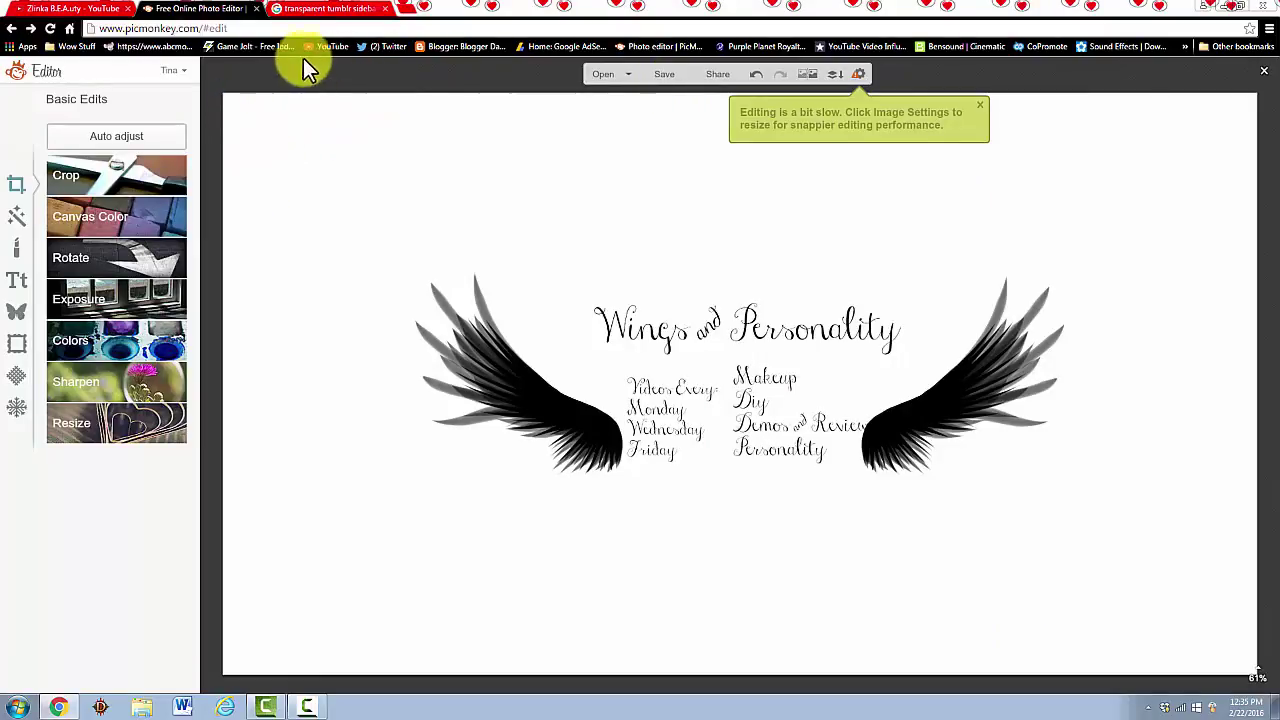
pyautogui.click(60, 9)
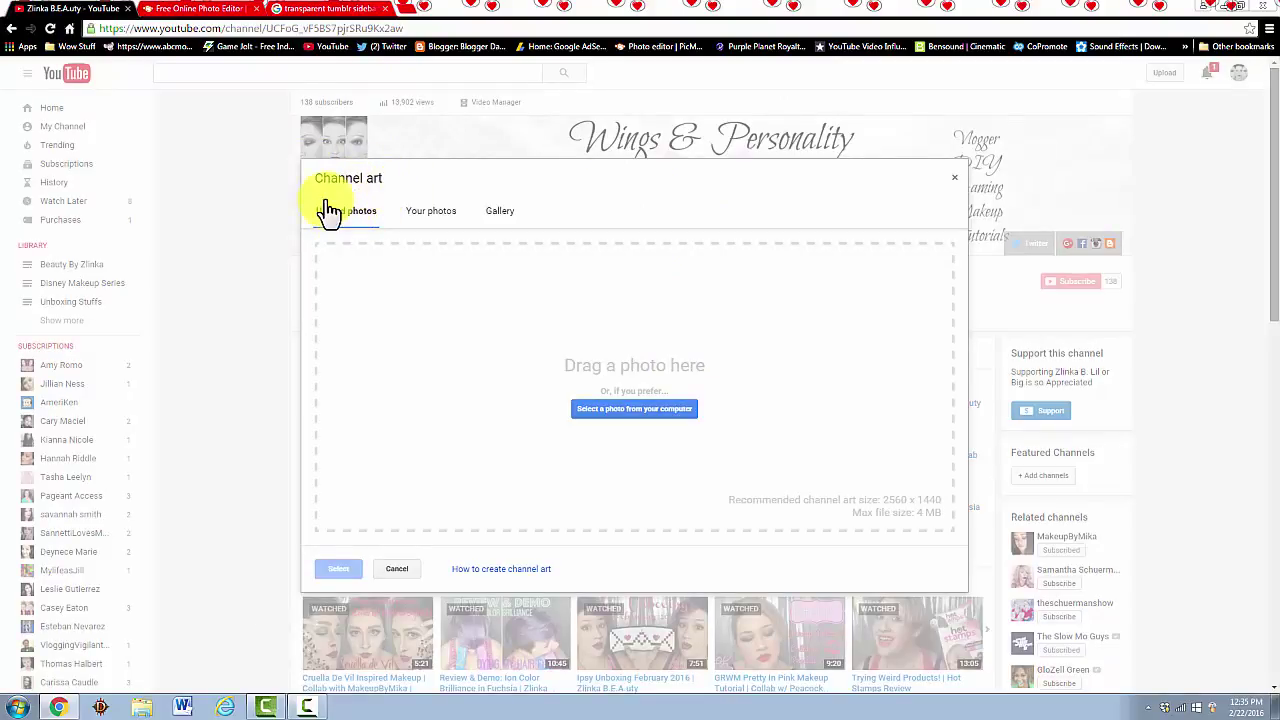
# - Upload the saved Wingsart image from the computer as YouTube channel art
pyautogui.click(626, 409)
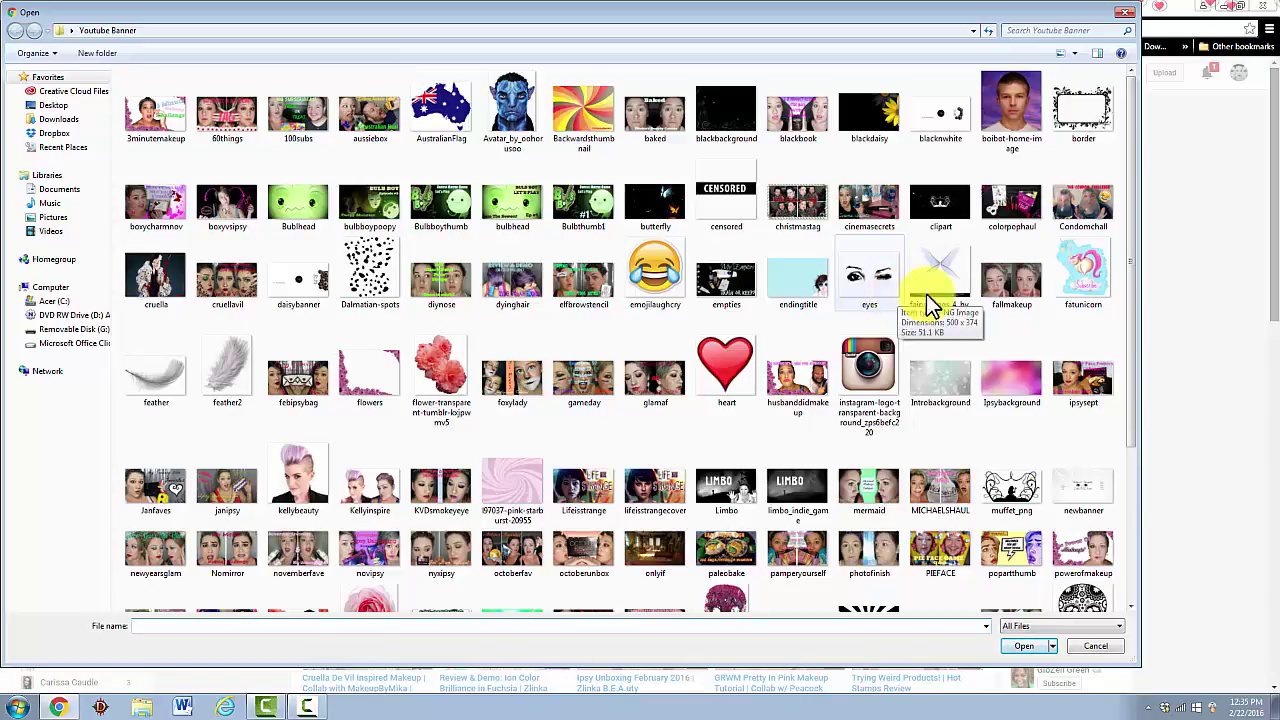
pyautogui.moveTo(1131, 263); pyautogui.dragTo(1128, 340)
pyautogui.doubleClick(1083, 382)
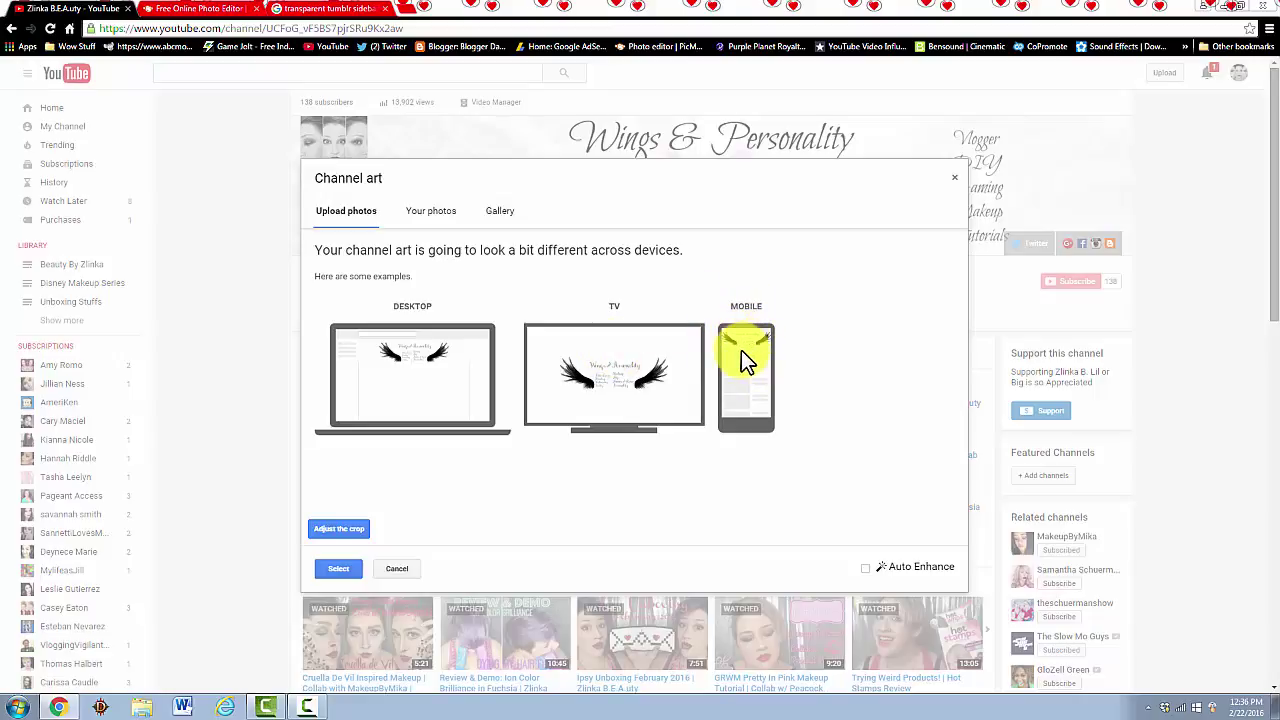
# - Check the banner's crop and desktop, TV and mobile previews, then apply it as channel art
pyautogui.click(338, 530)
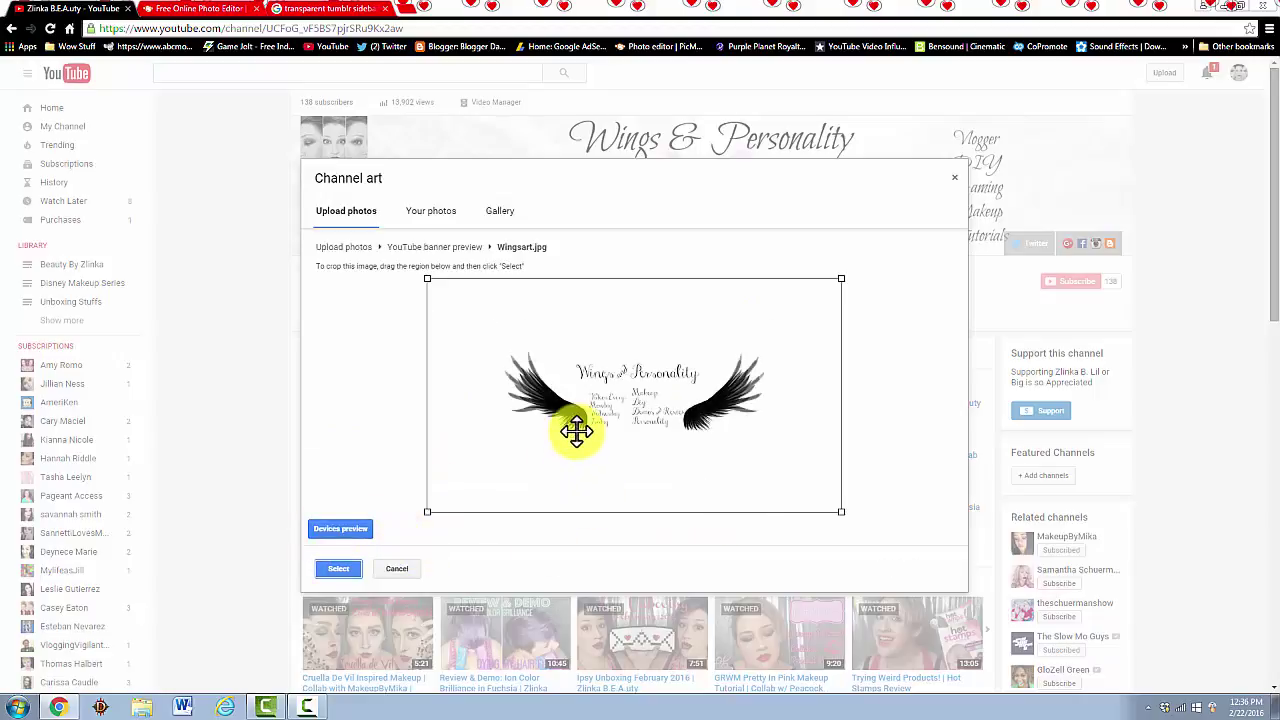
pyautogui.click(320, 528)
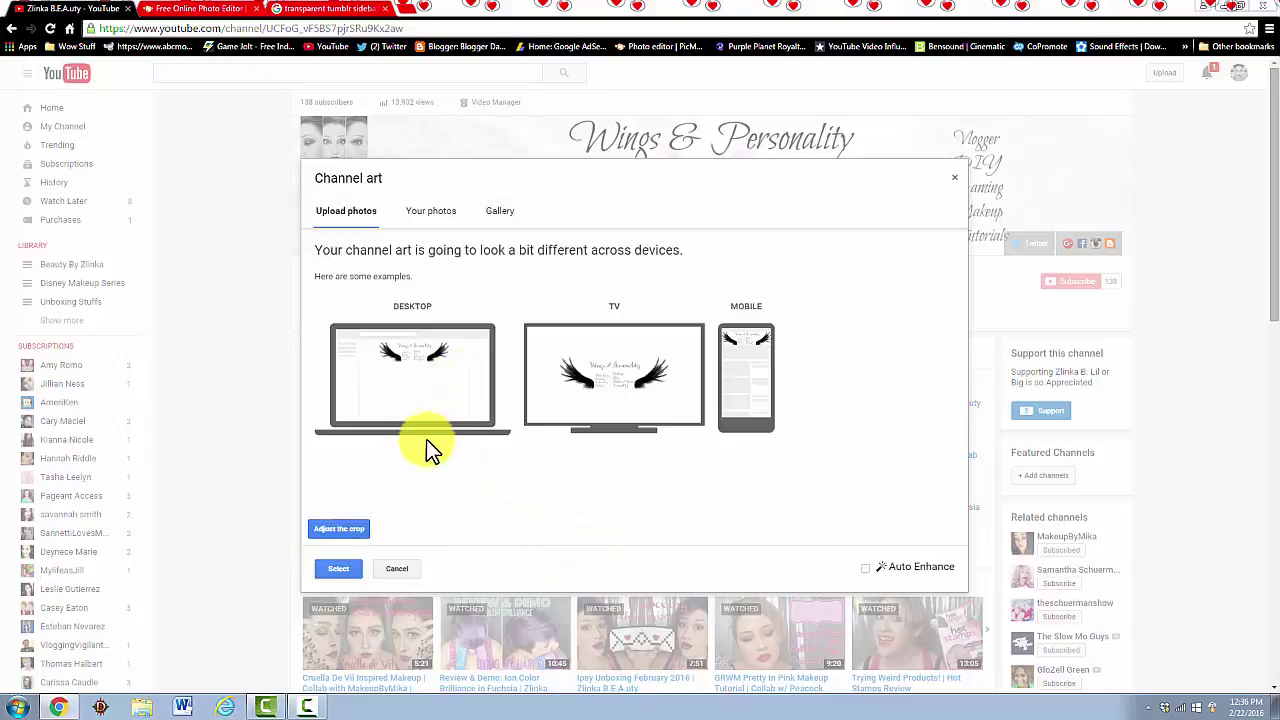
pyautogui.click(340, 529)
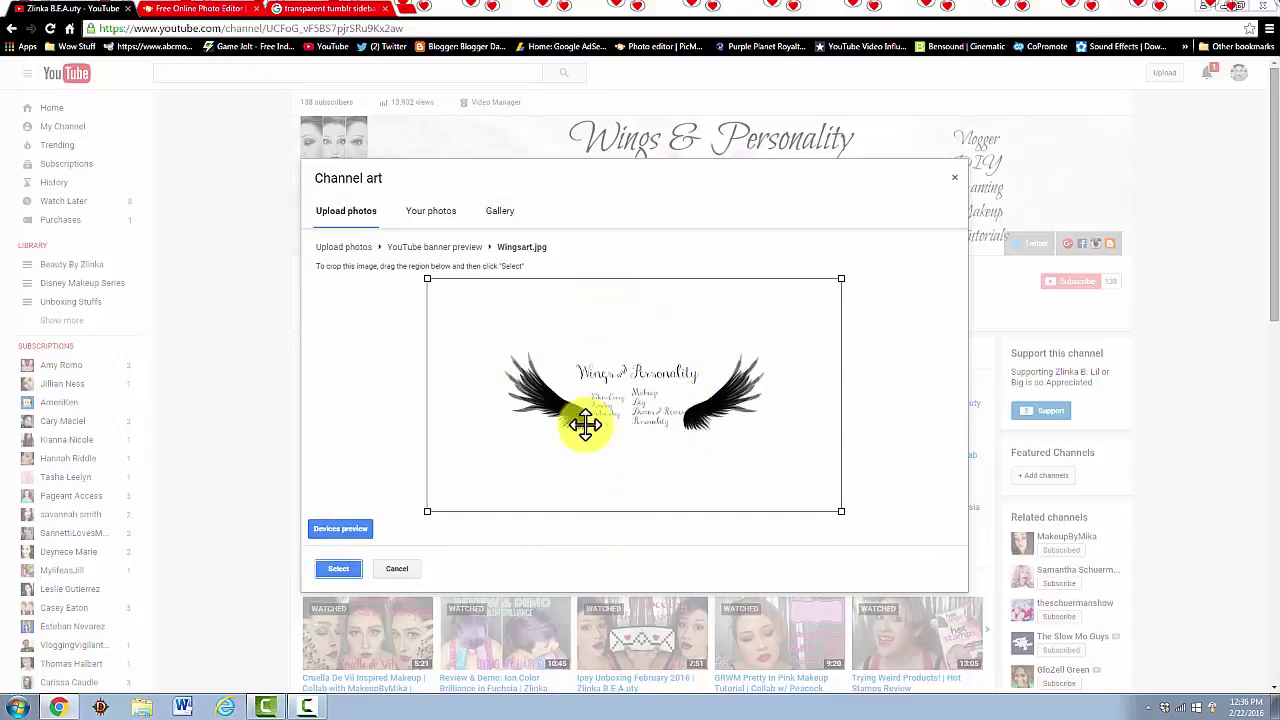
pyautogui.click(336, 528)
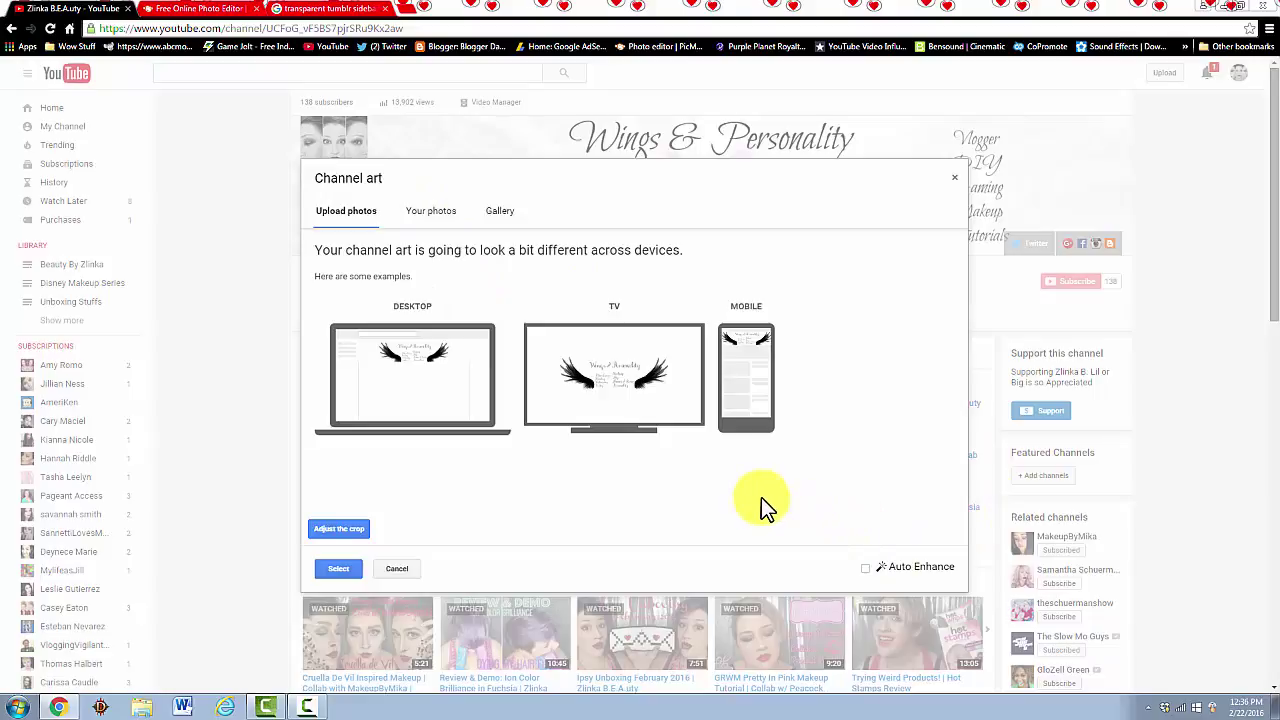
pyautogui.click(436, 211)
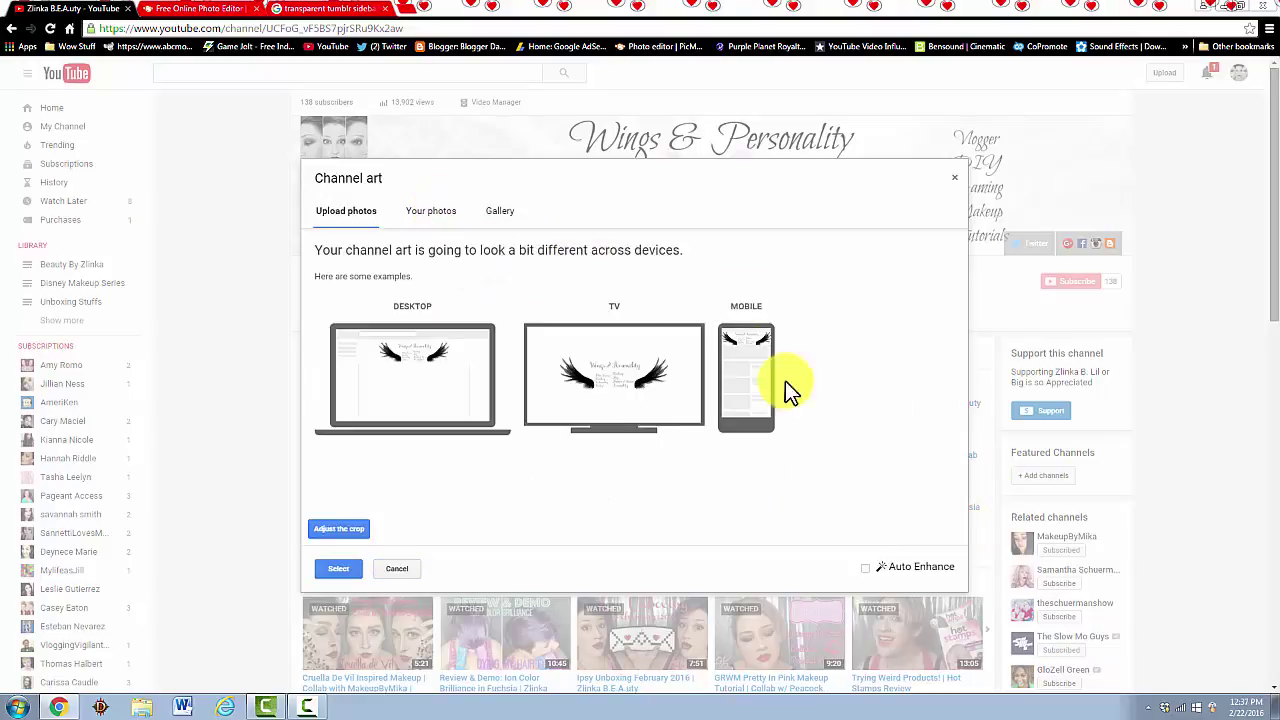
pyautogui.click(345, 569)
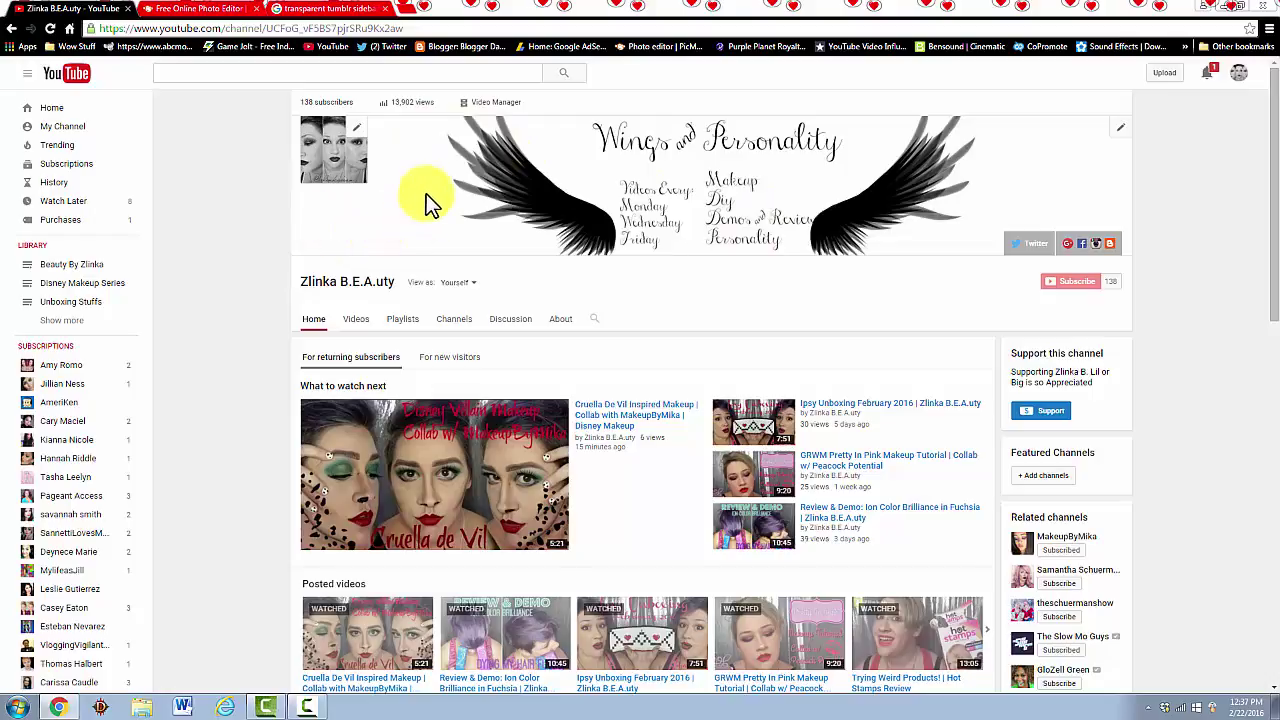
# - Compare the banner in PicMonkey with how it looks on the YouTube channel page
pyautogui.click(200, 8)
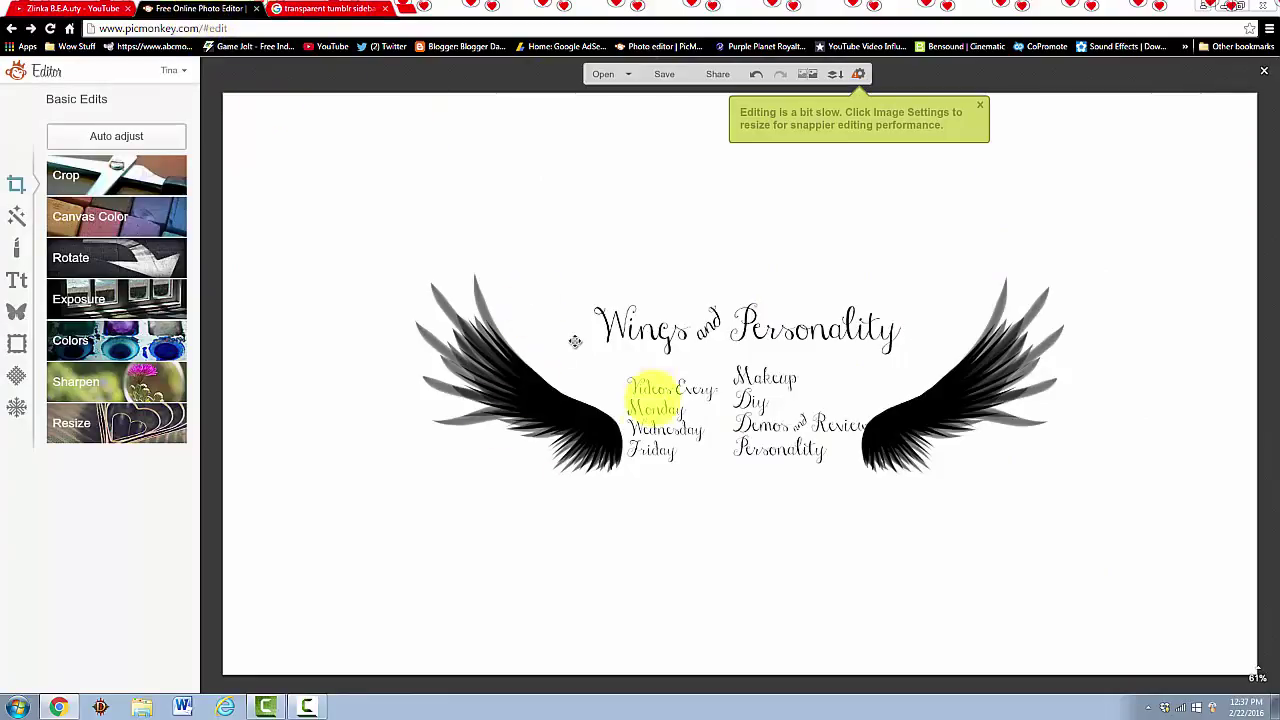
pyautogui.click(68, 8)
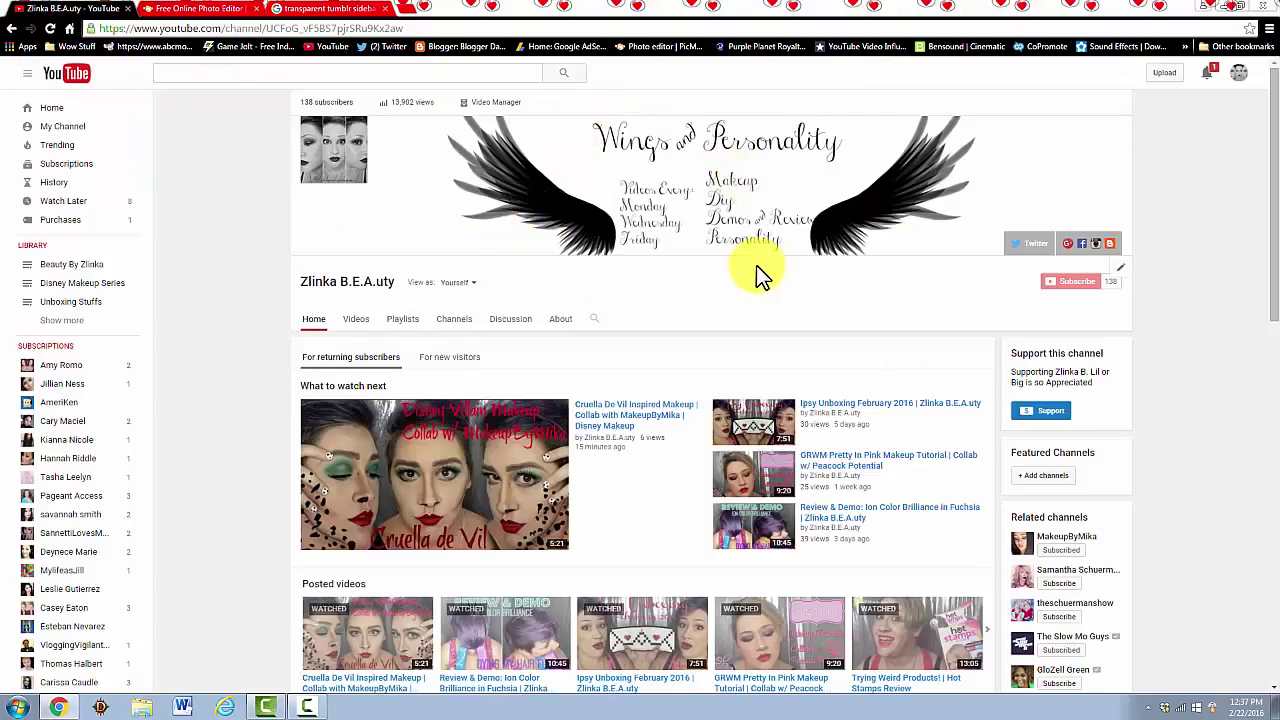
pyautogui.click(228, 12)
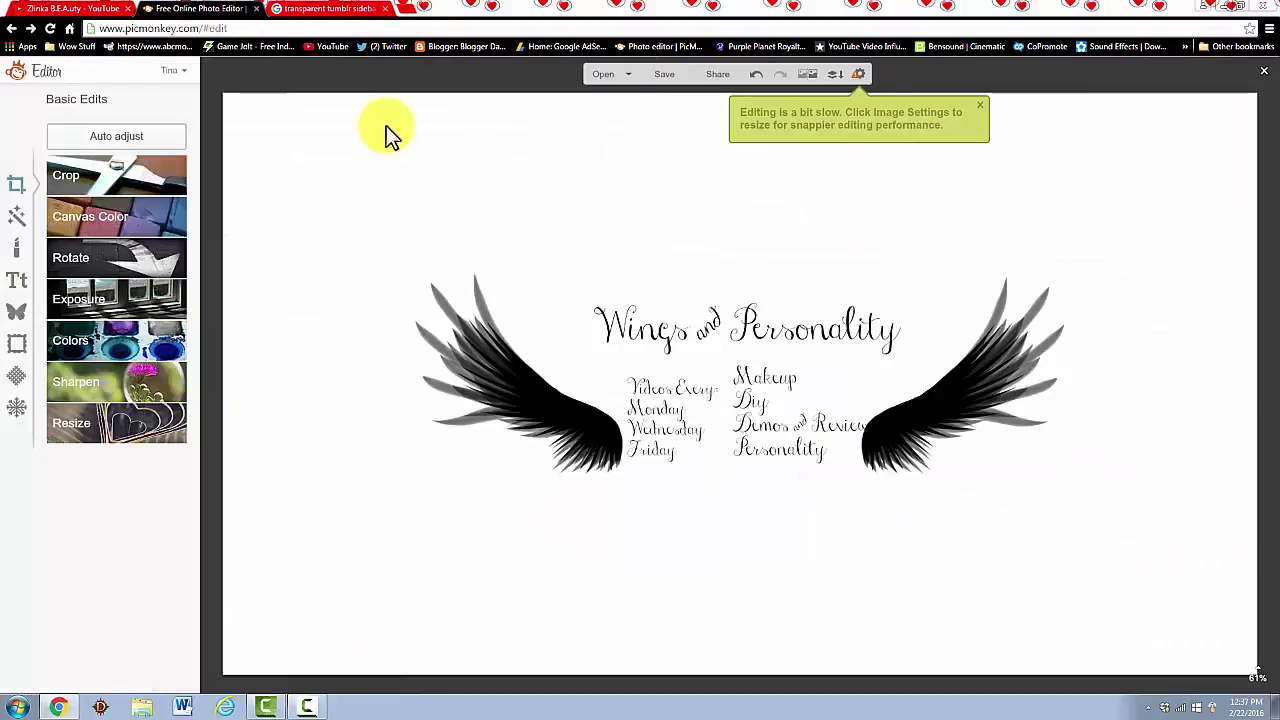
pyautogui.click(92, 10)
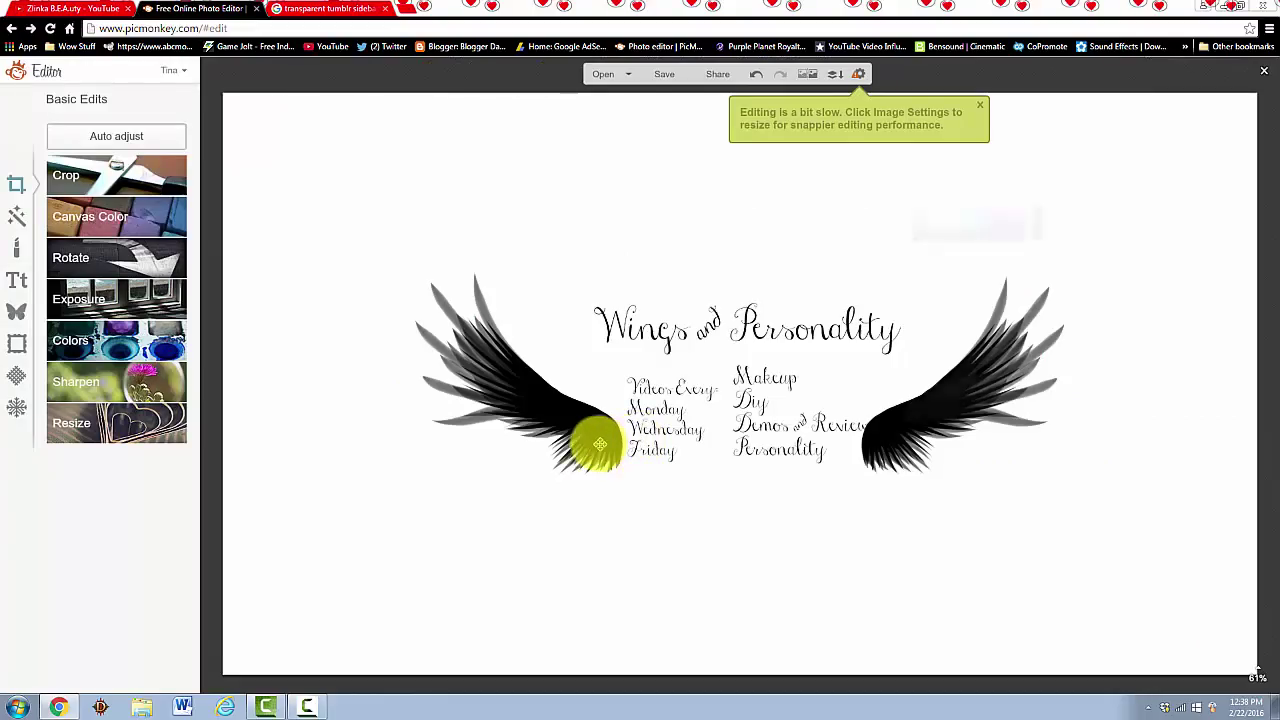
# - Nudge the left wing slightly left and the right wing further right
pyautogui.click(594, 443)
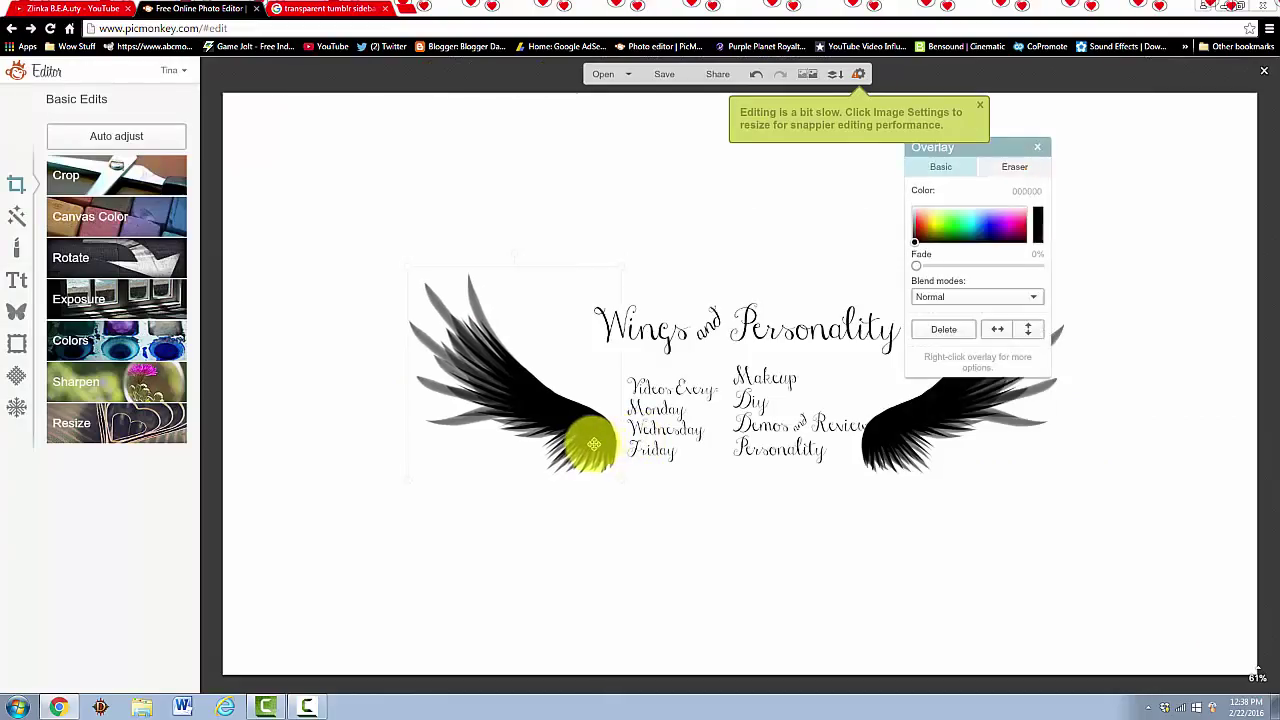
pyautogui.moveTo(594, 443); pyautogui.dragTo(584, 444)
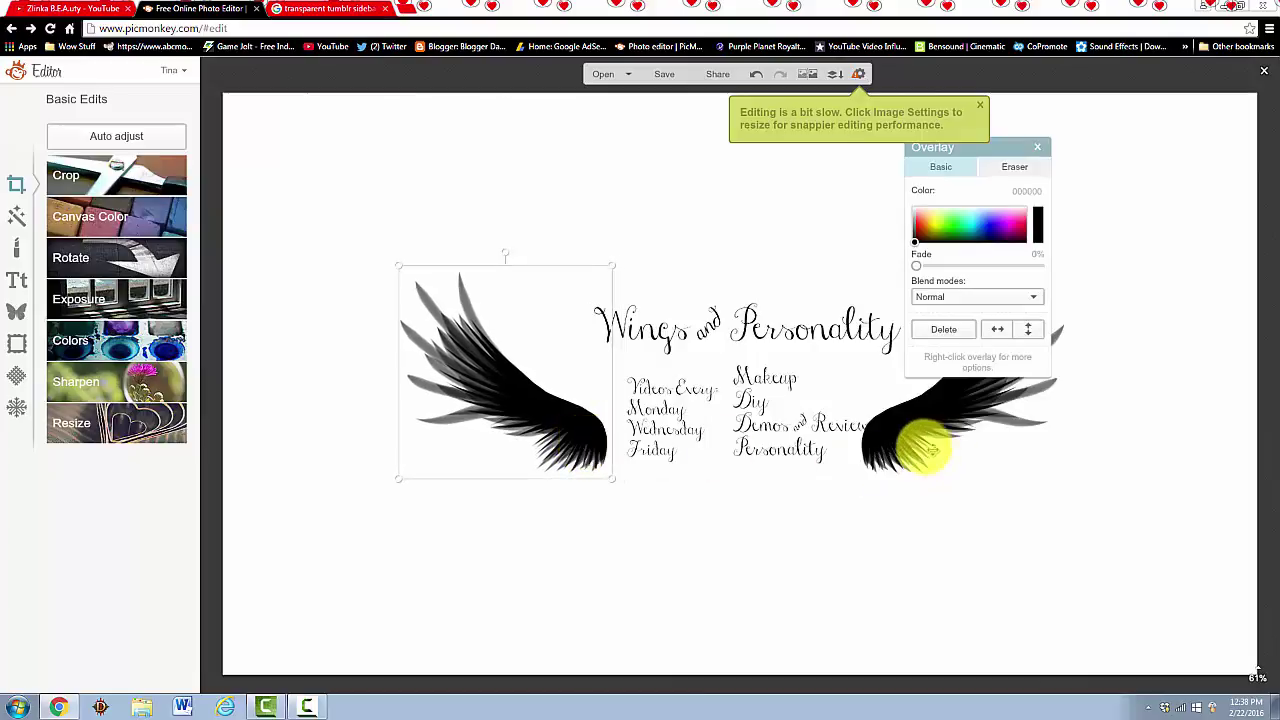
pyautogui.moveTo(922, 448); pyautogui.dragTo(939, 443)
# - Re-save the adjusted banner as JPG 'wingsart', overwriting the old Wingsart.jpg in Youtube Banner
pyautogui.click(660, 76)
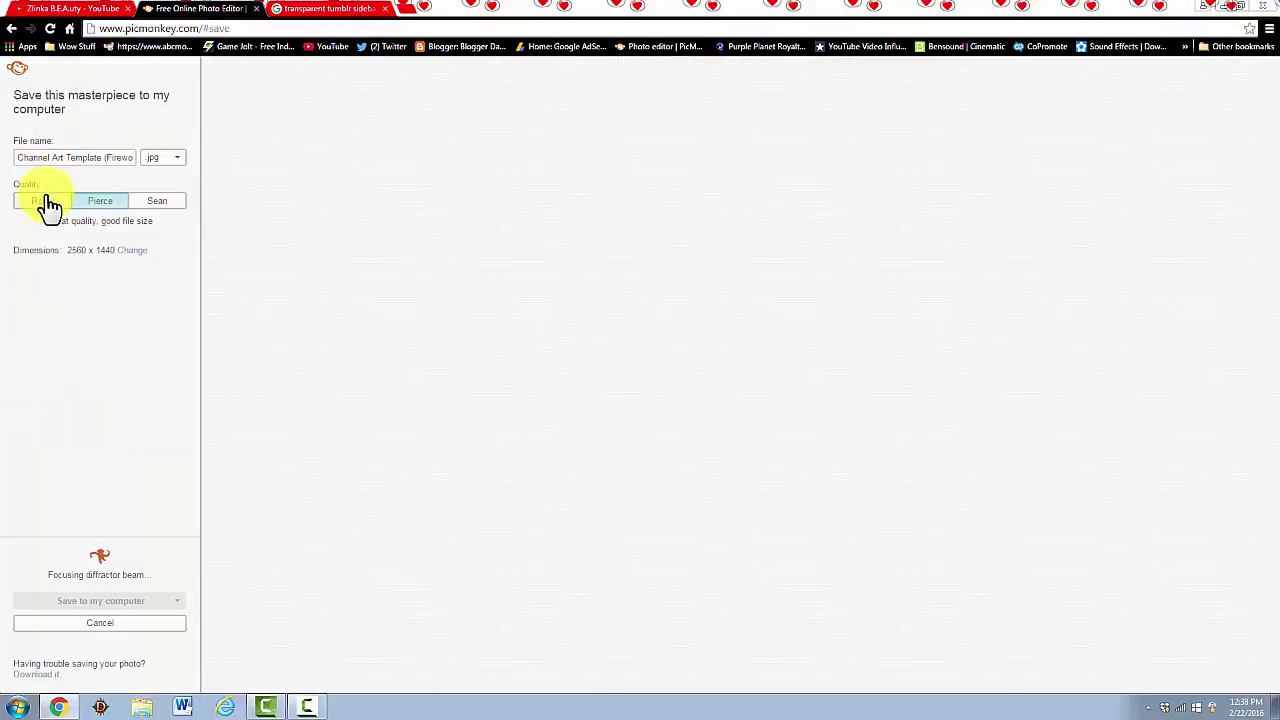
pyautogui.moveTo(18, 157); pyautogui.dragTo(215, 180)
pyautogui.write('wingsart')
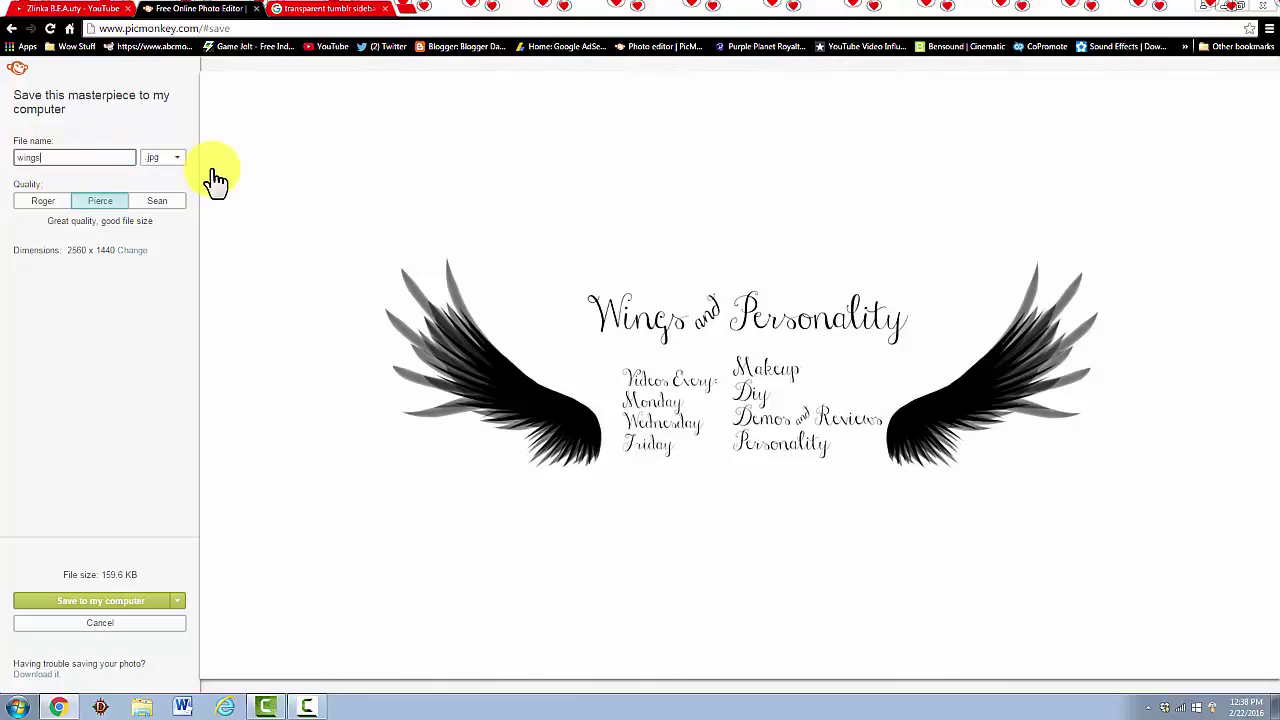
pyautogui.click(137, 605)
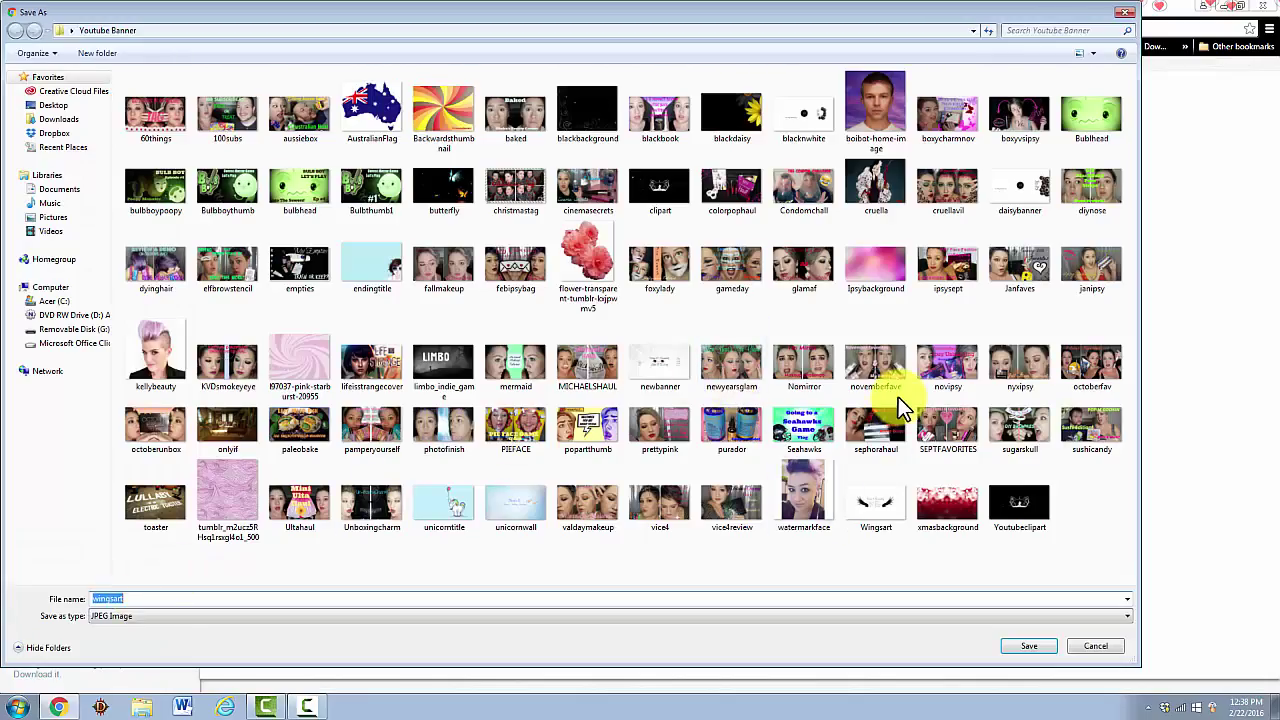
pyautogui.click(1027, 647)
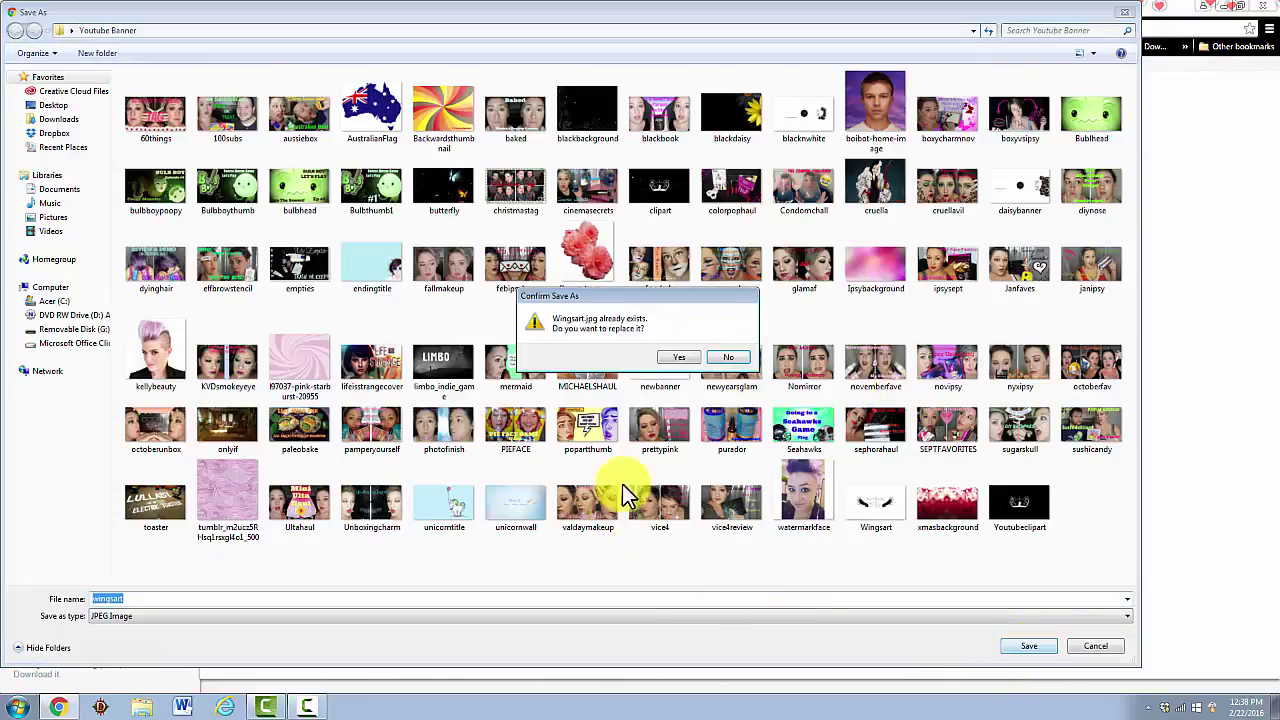
pyautogui.click(675, 357)
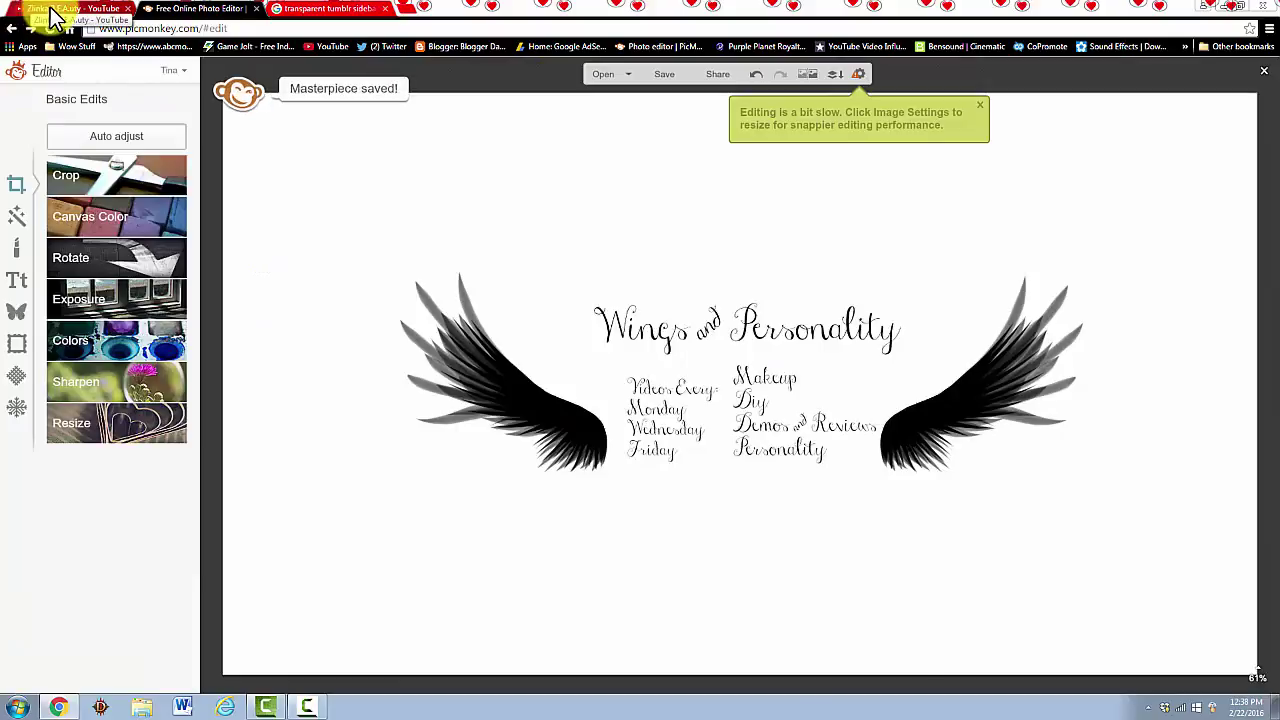
# - Replace the YouTube channel art with the re-saved Wingsart banner via Edit channel art
pyautogui.click(45, 9)
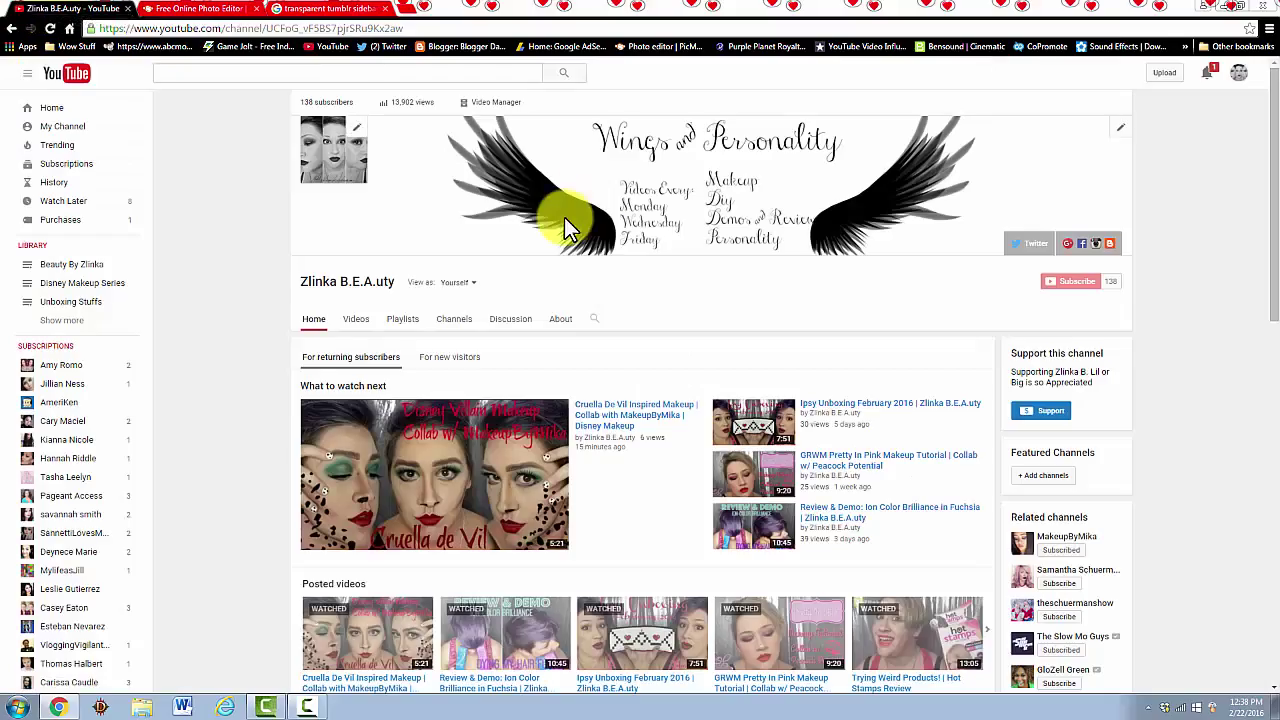
pyautogui.click(1127, 136)
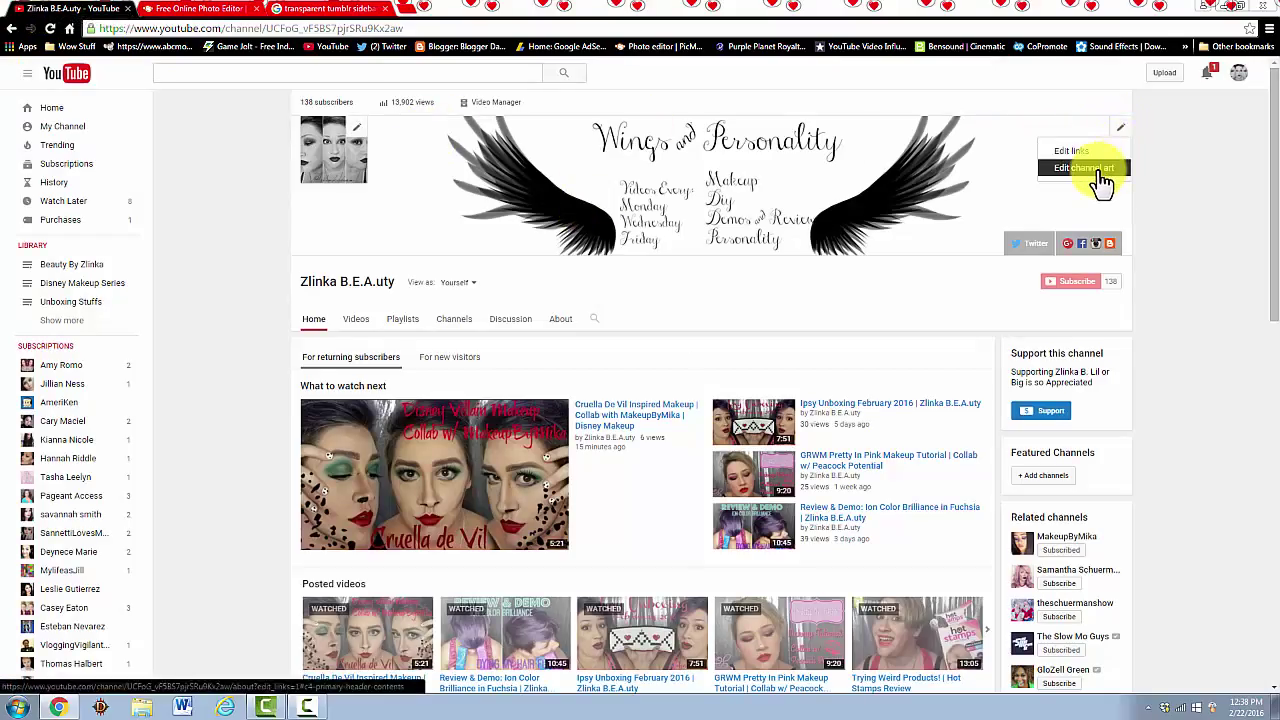
pyautogui.click(1100, 167)
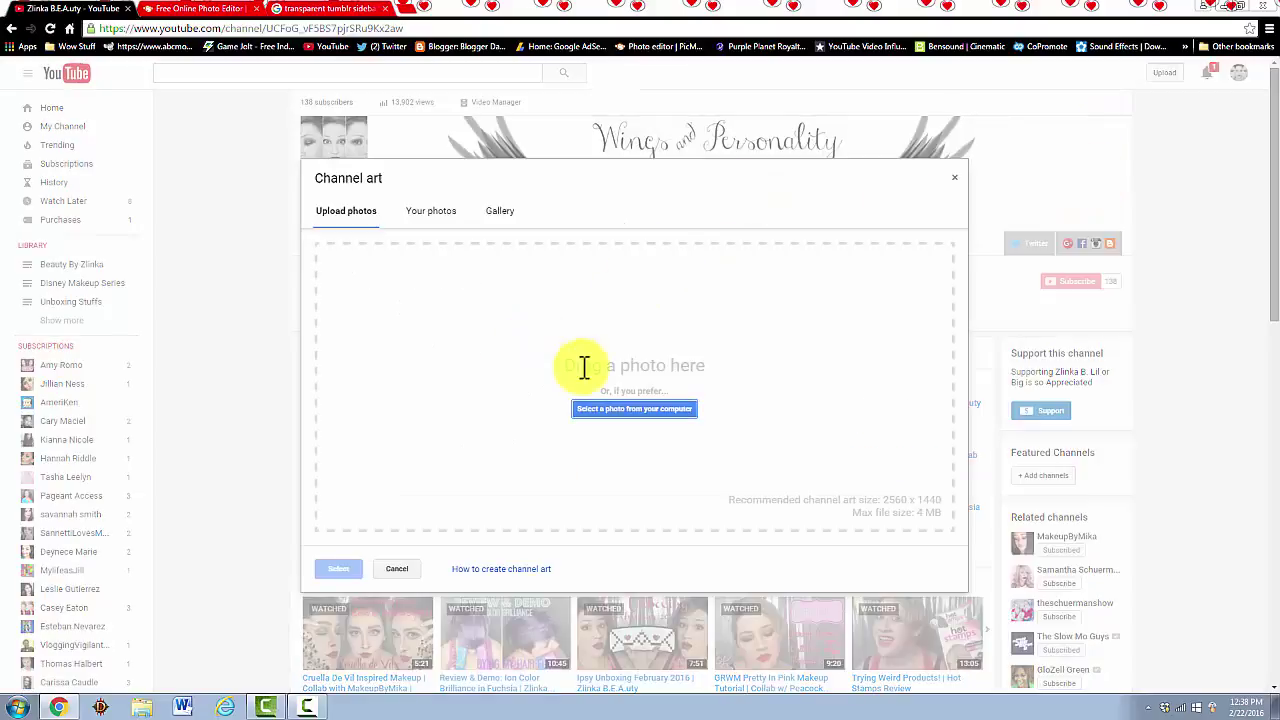
pyautogui.click(603, 408)
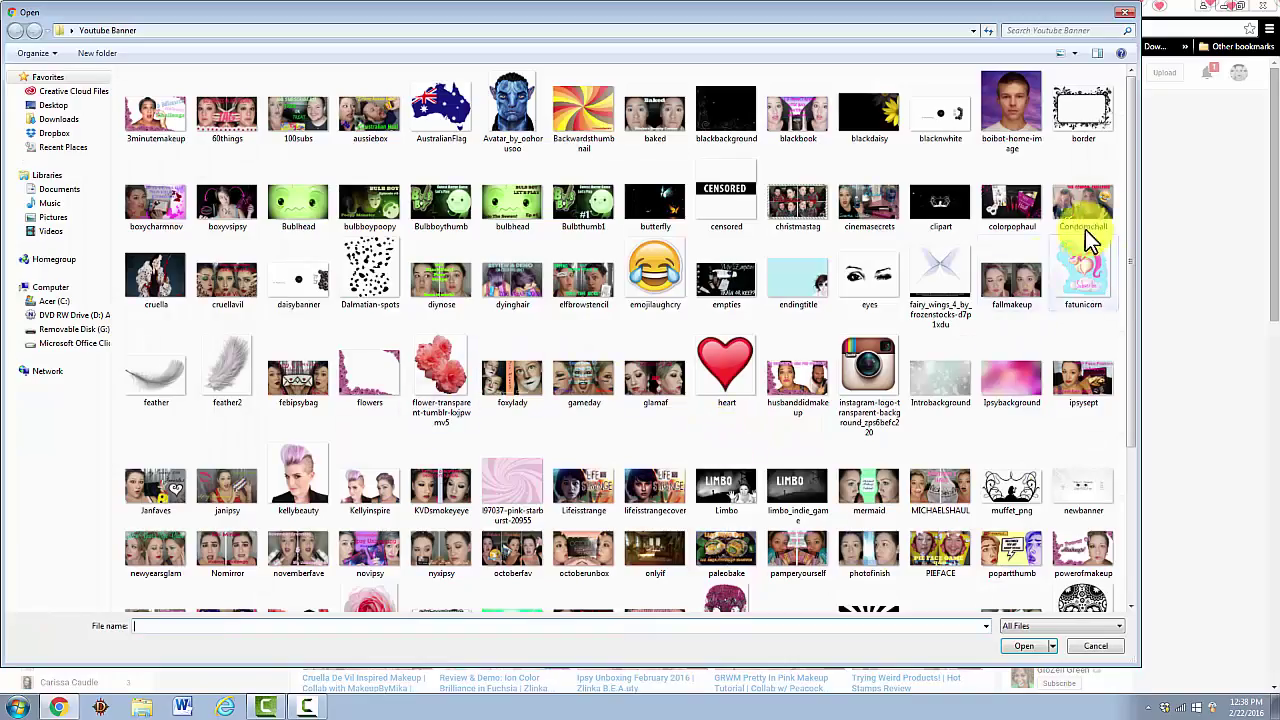
pyautogui.moveTo(1132, 226); pyautogui.dragTo(1149, 489)
pyautogui.doubleClick(655, 572)
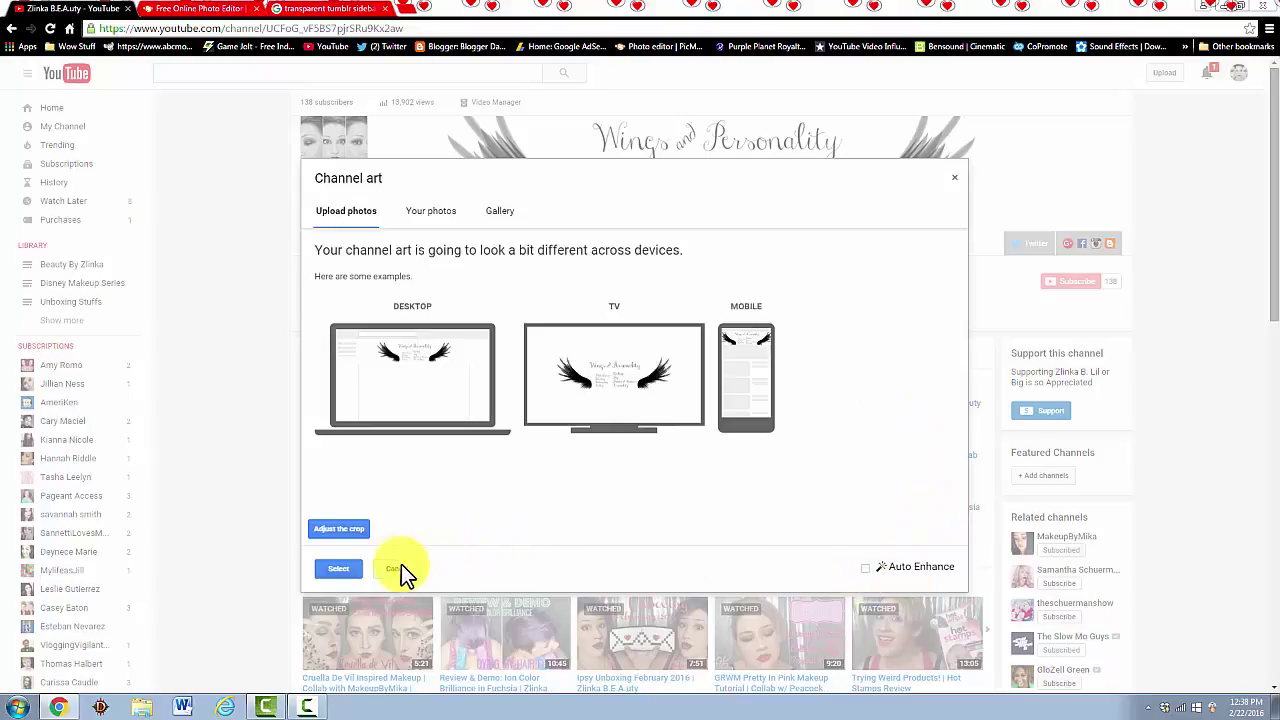
pyautogui.click(349, 568)
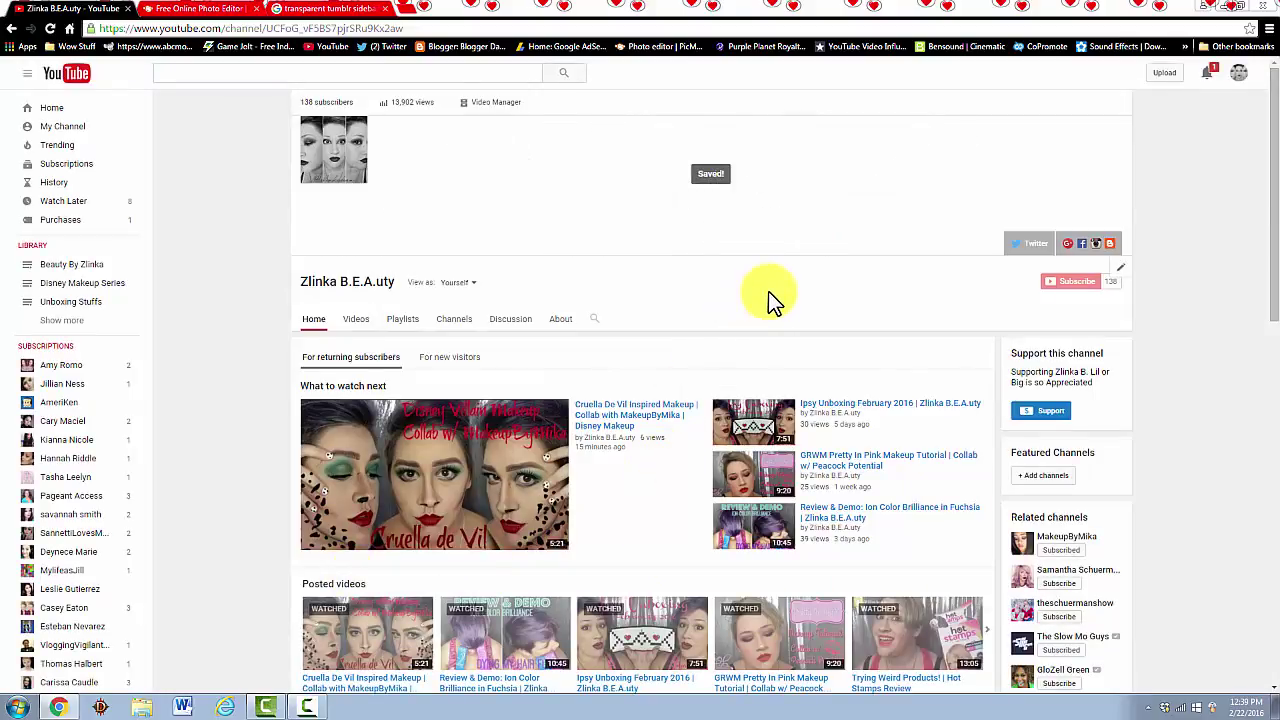